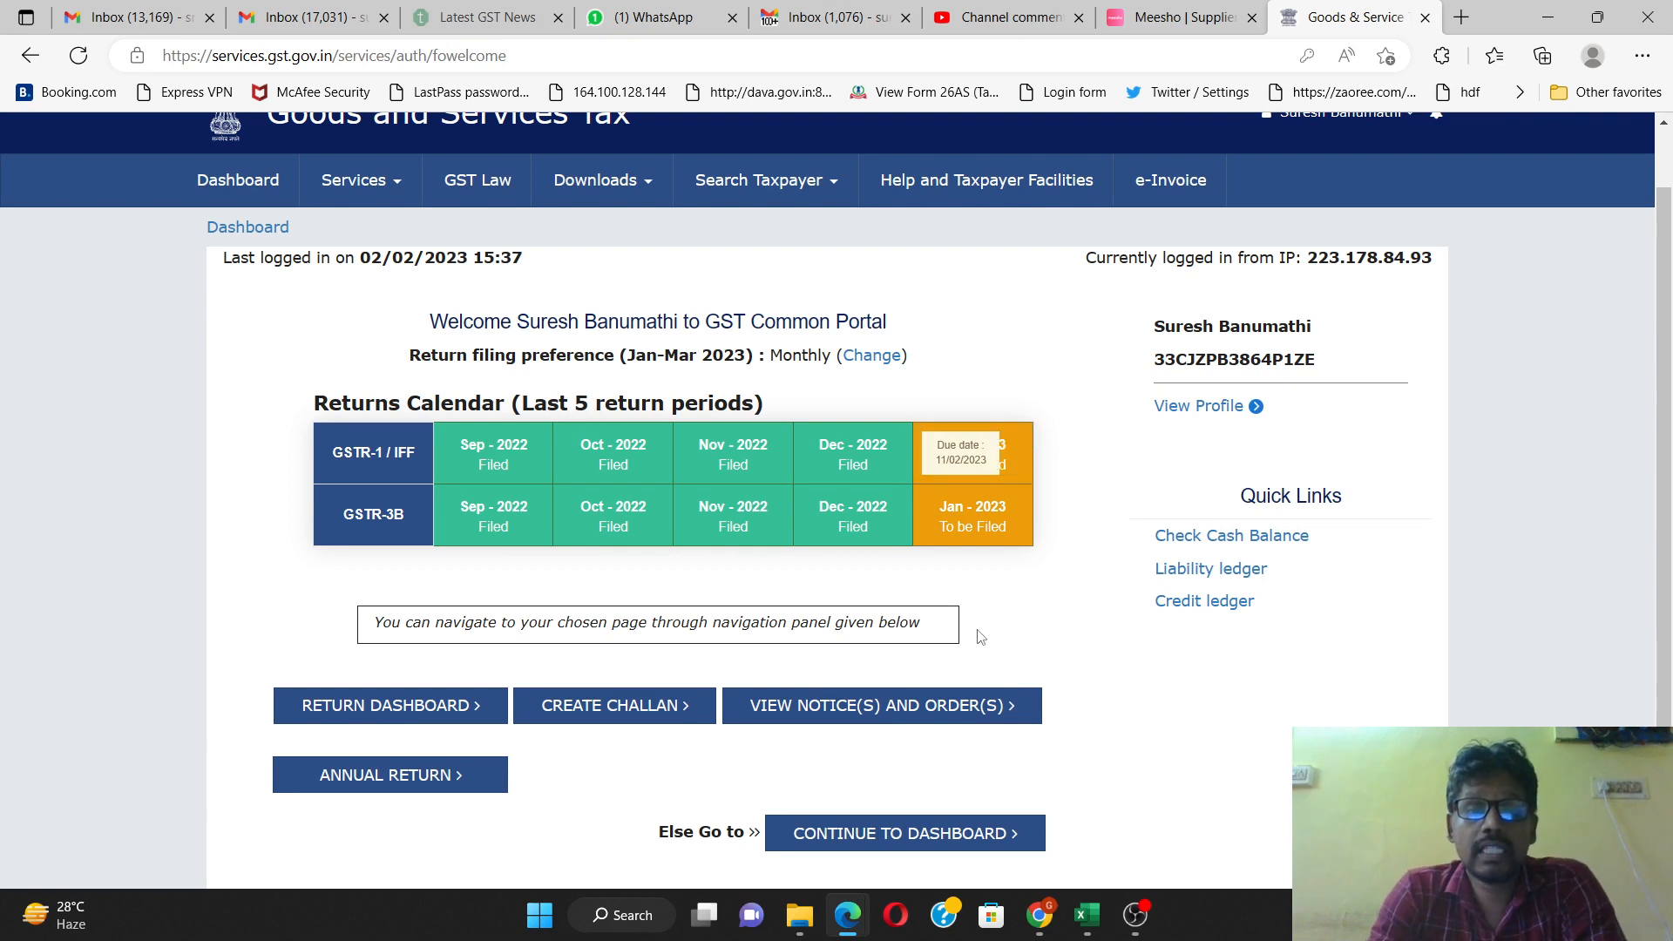
- Open the return dashboard and search the 2022-23 Quarter 4 returns for the January period
left_click(369, 703)
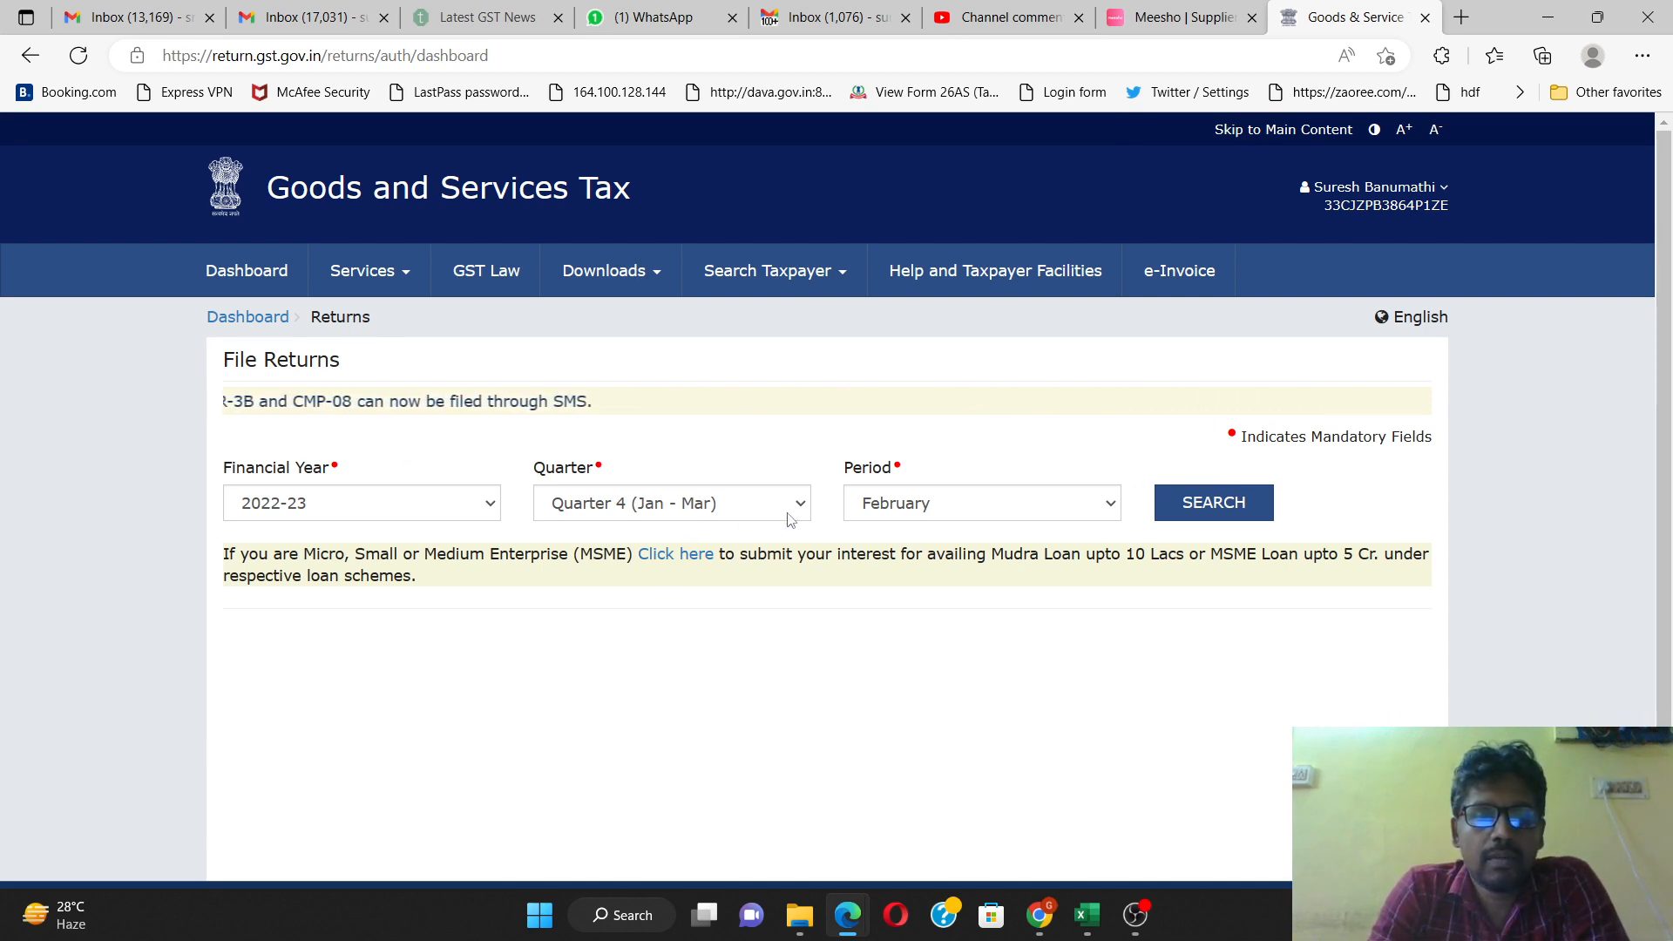
left_click(1002, 510)
left_click(994, 538)
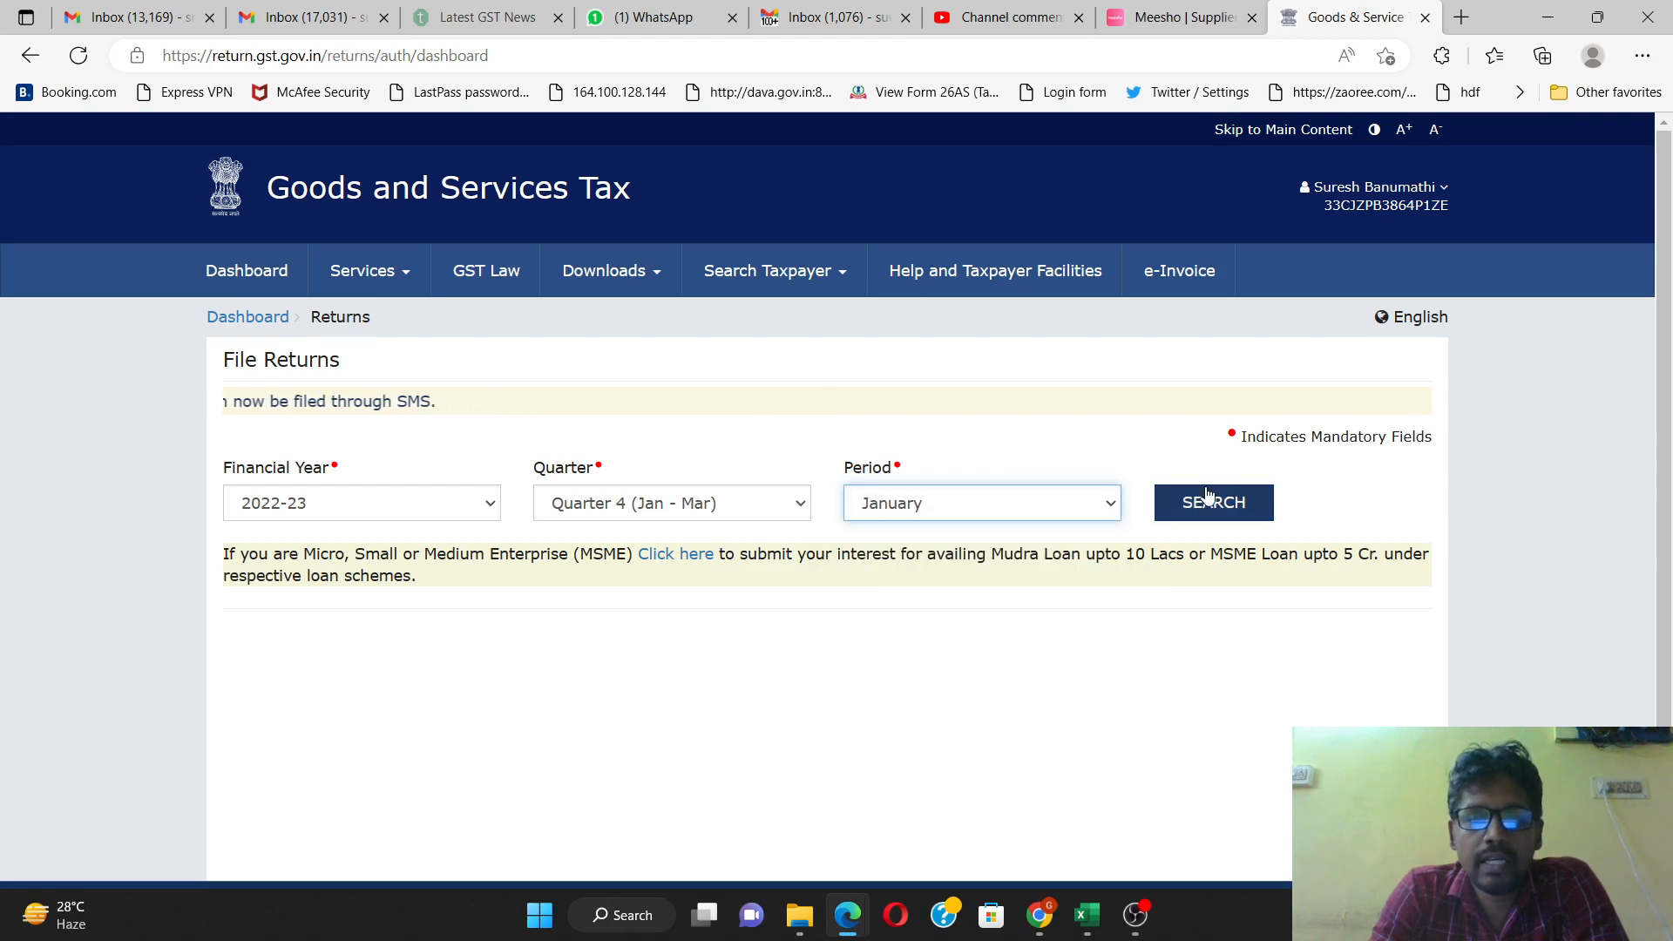
left_click(1213, 503)
scroll(613, 537, "down", 4)
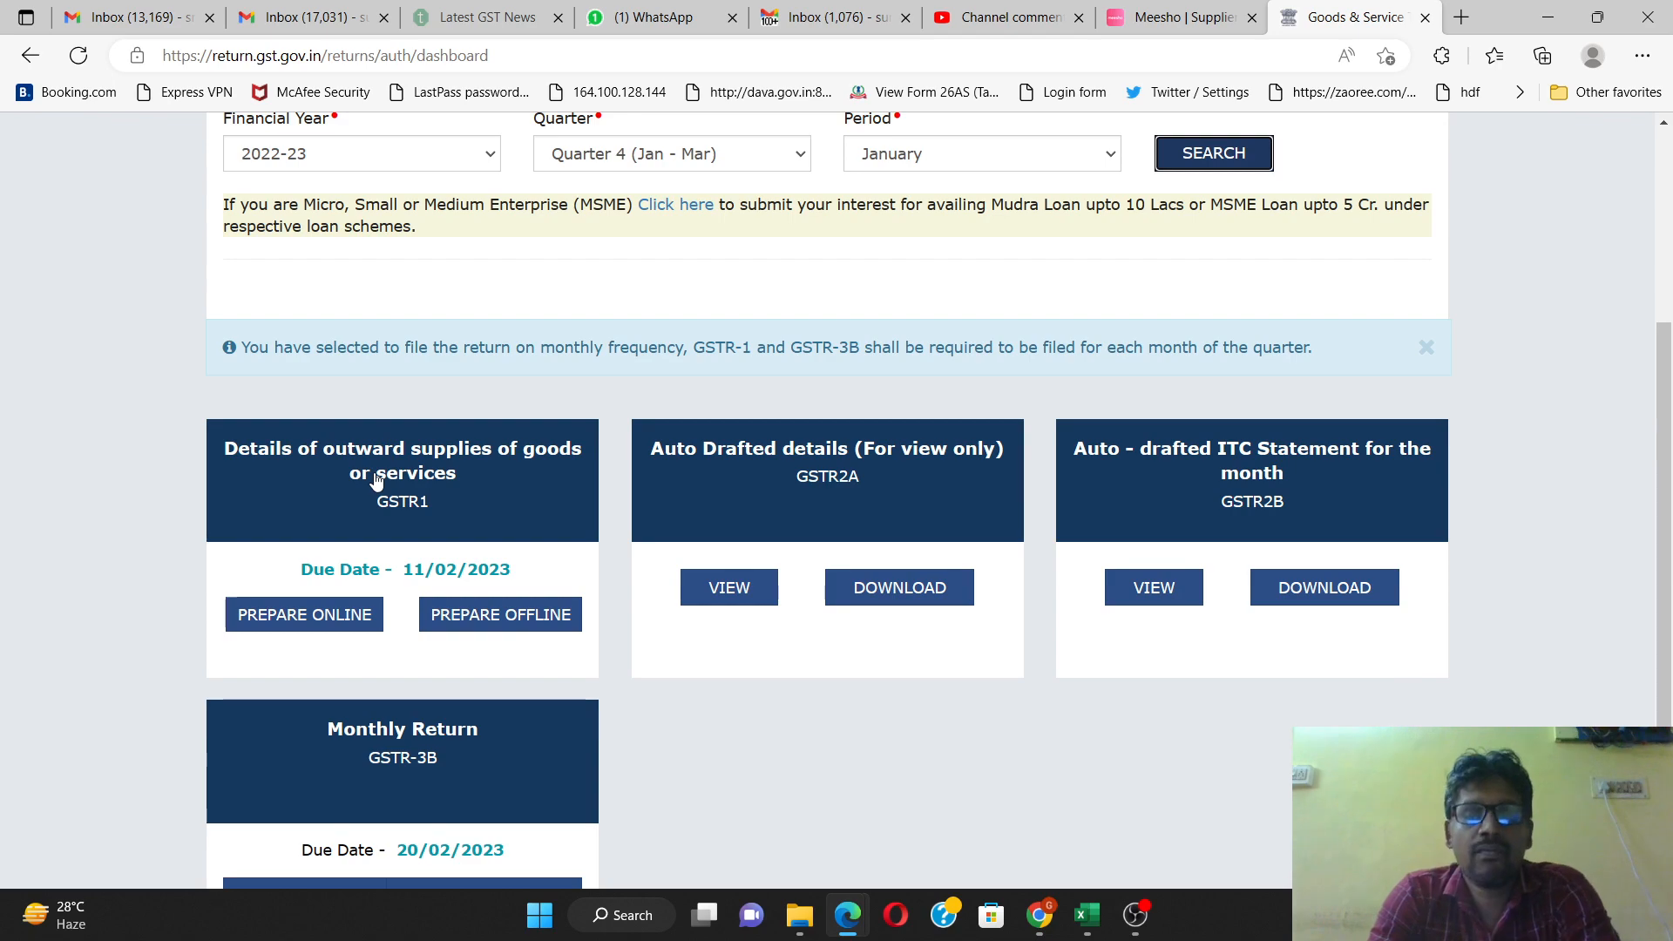
- Open the January GSTR-1 return and look over its record detail sections
left_click(376, 480)
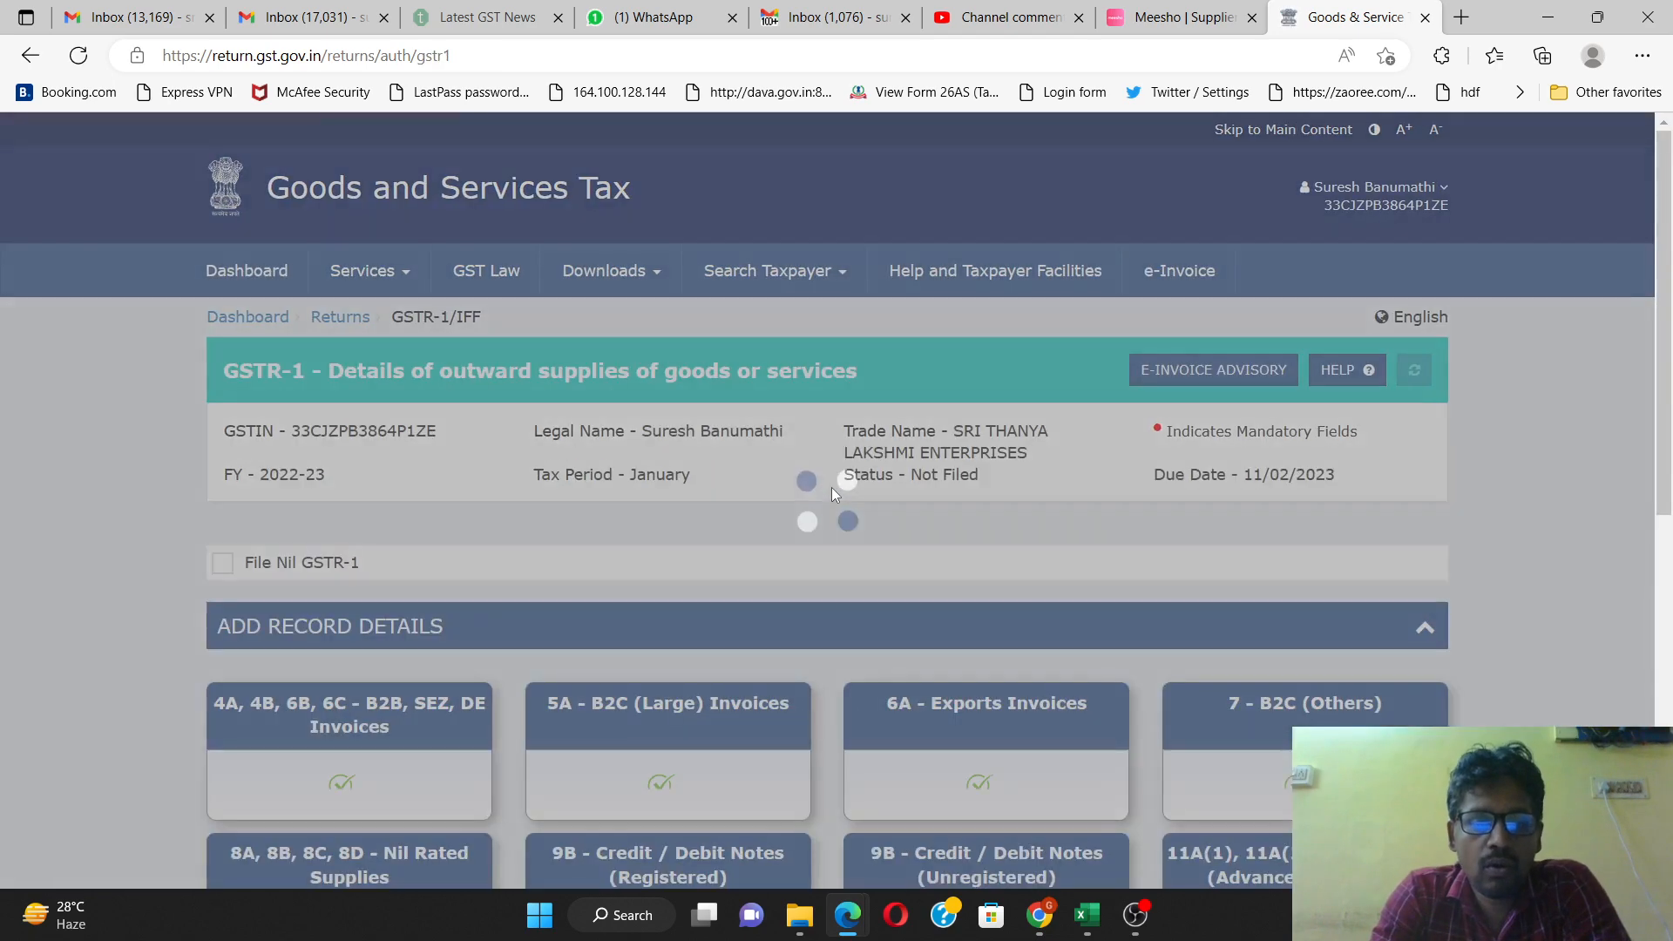
scroll(845, 503, "down", 3)
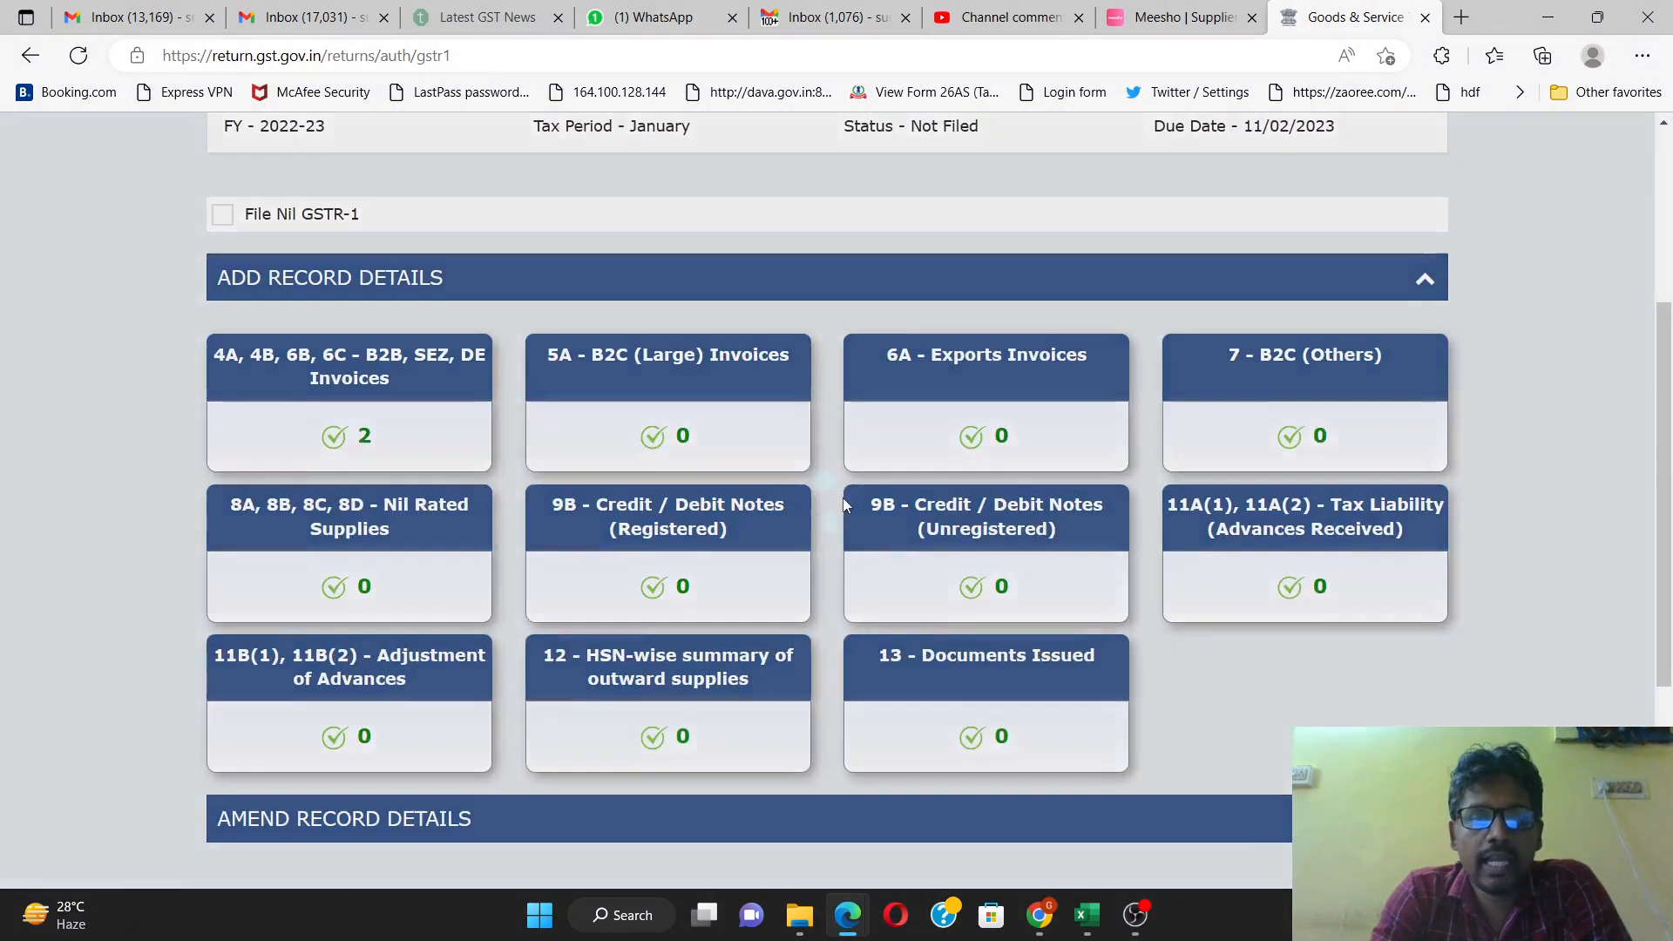
scroll(932, 509, "up", 2)
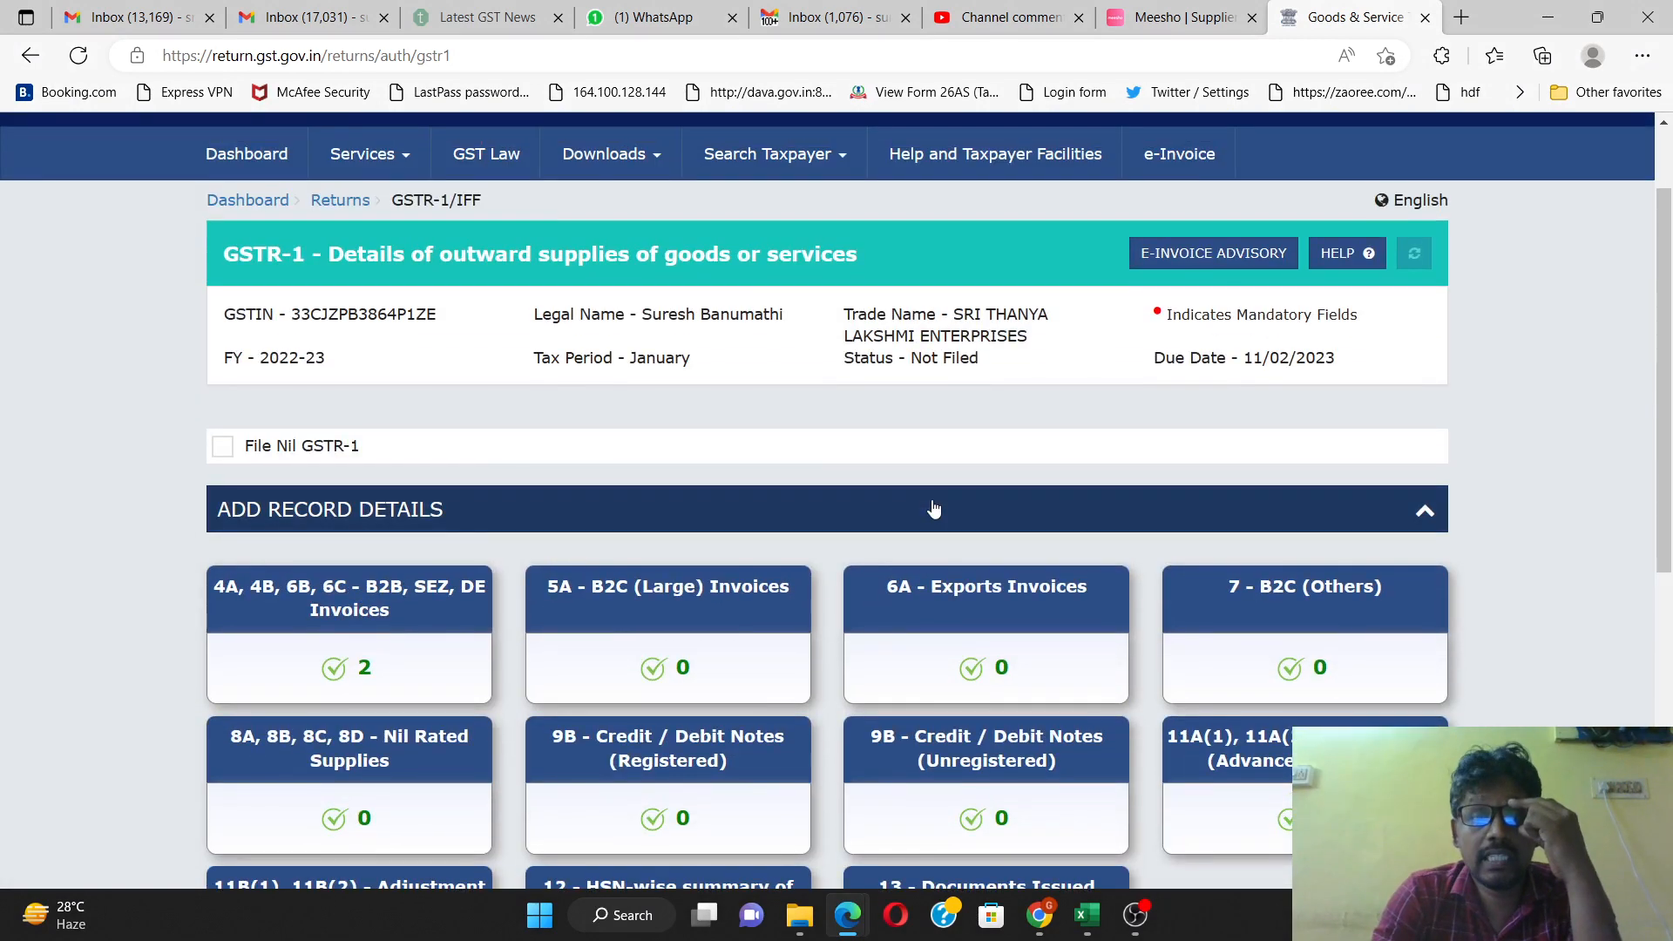
scroll(932, 506, "down", 4)
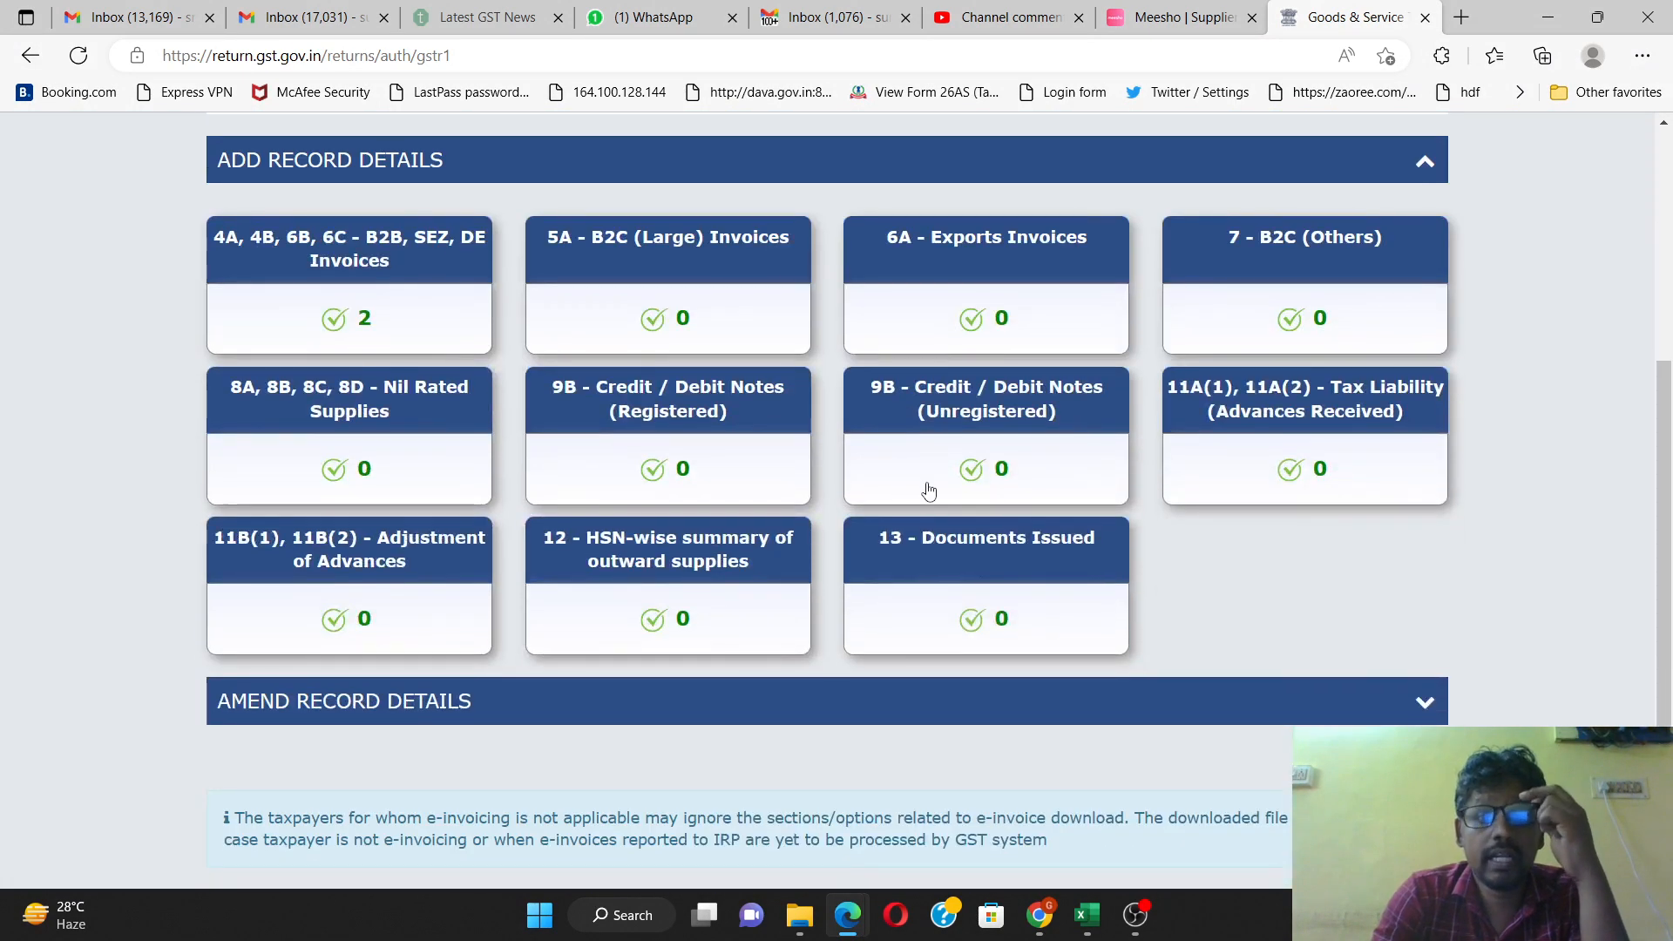
- Start a new record in 6A - Exports Invoices, accepting the IGST refund guidelines
left_click(961, 249)
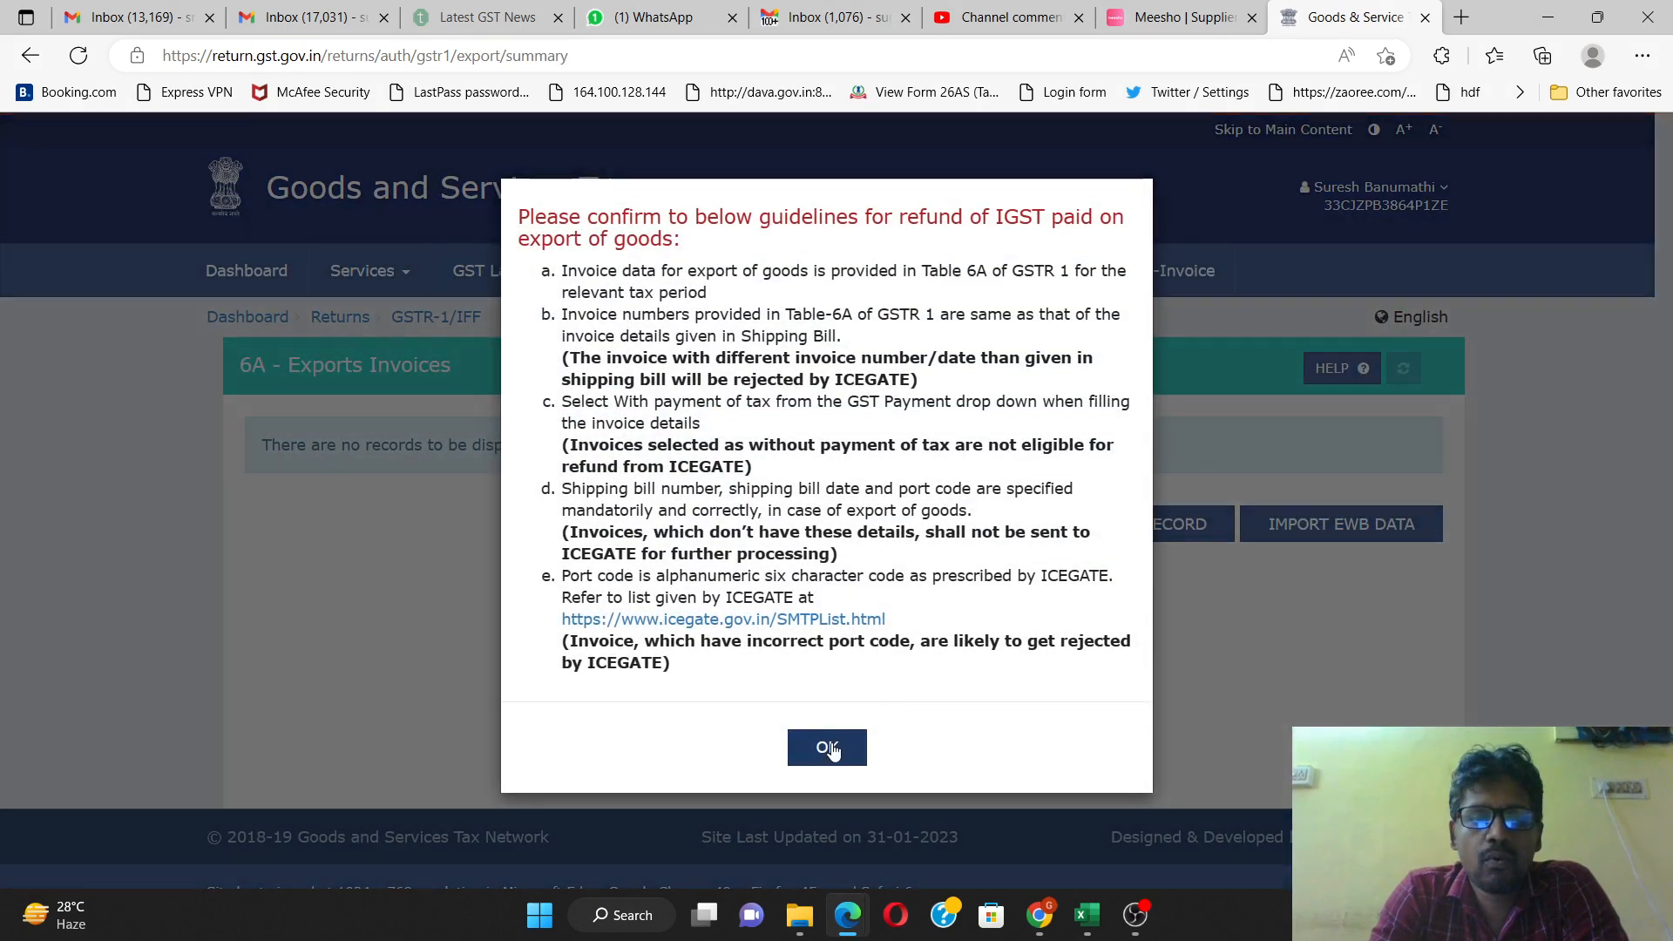
left_click(816, 728)
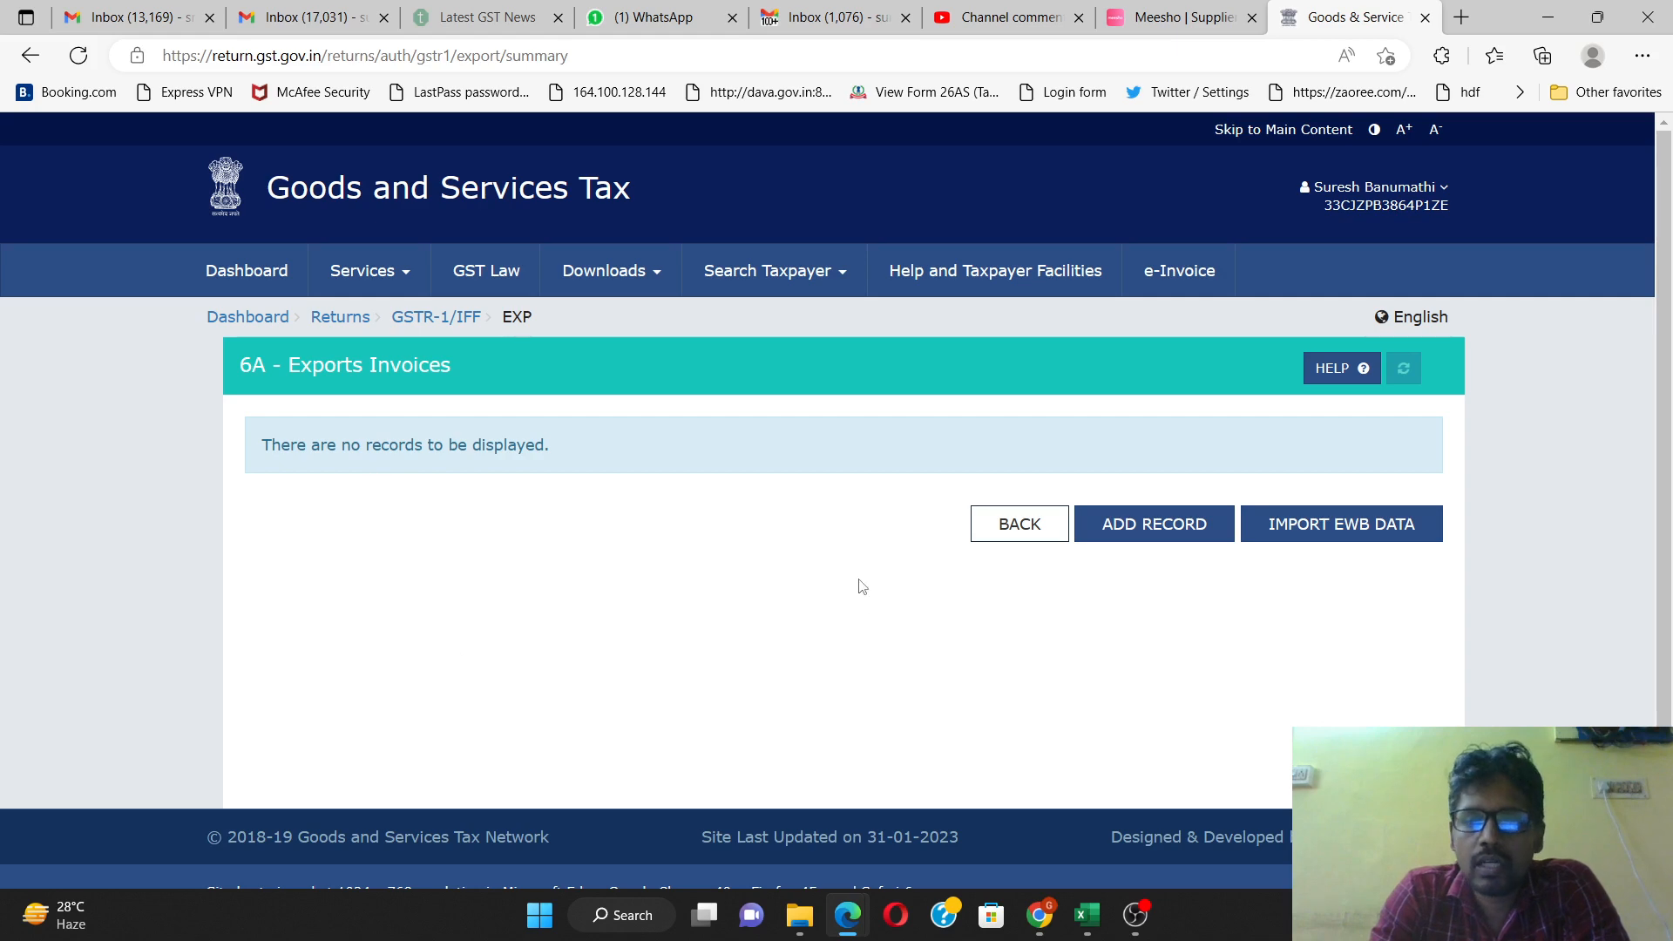
left_click(1158, 526)
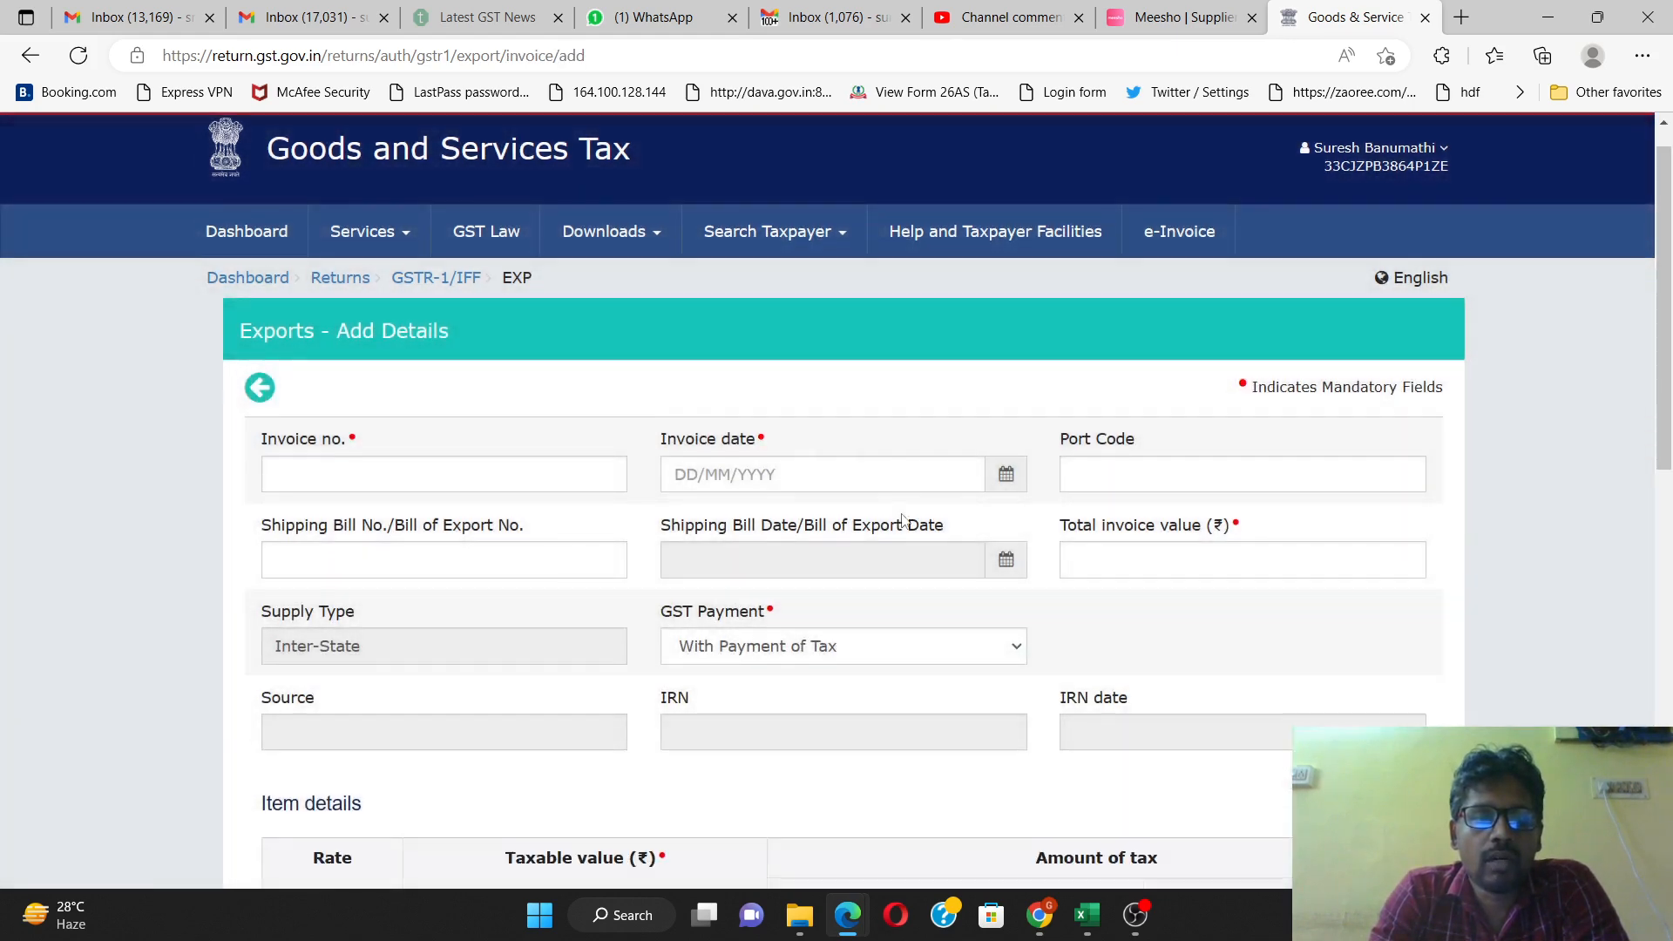
scroll(886, 483, "down", 1)
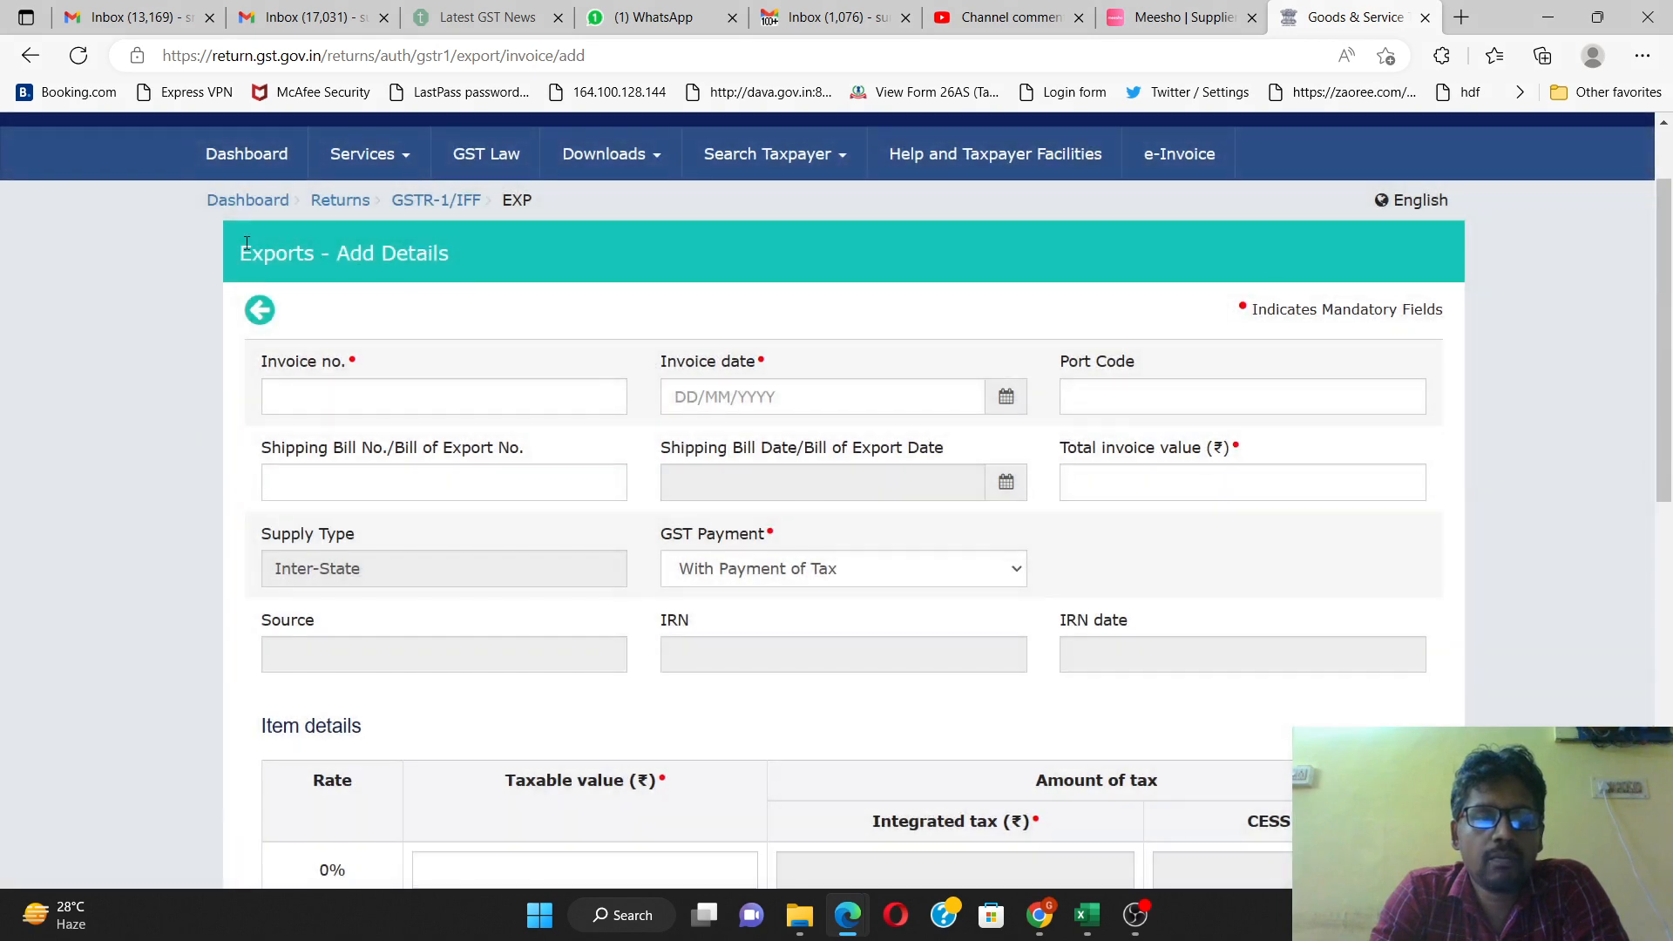
- Examine the export details form, including the invoice number, invoice date, shipping bill and item detail fields
left_click_drag(240, 252, 444, 251)
scroll(578, 327, "down", 2)
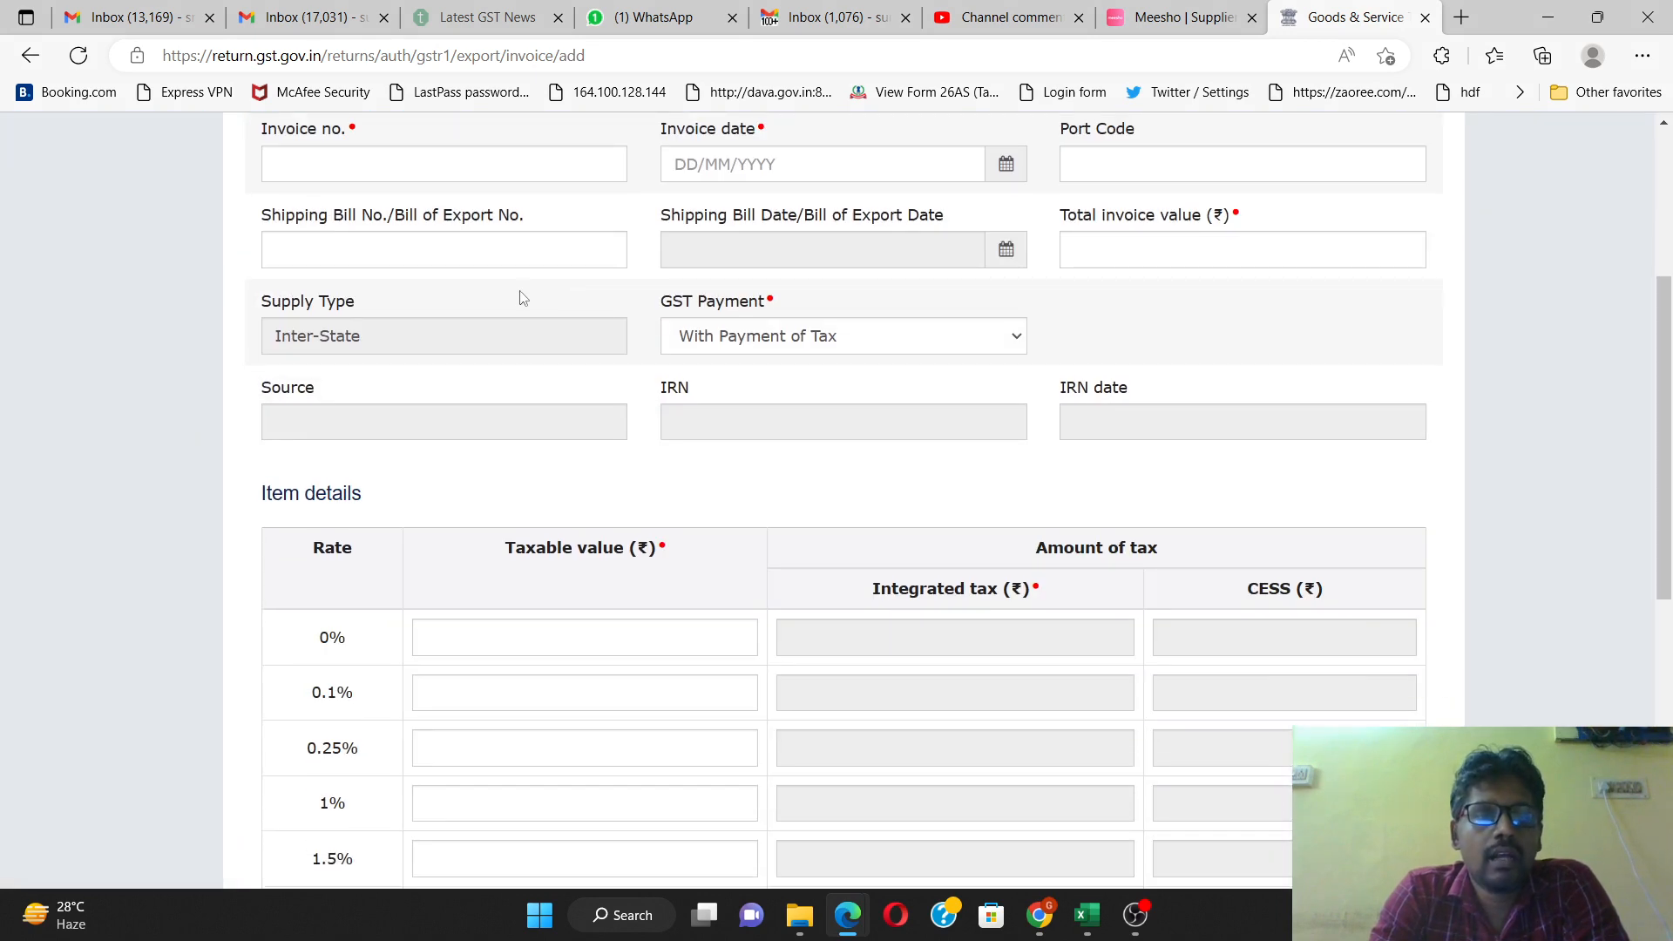
scroll(523, 298, "up", 2)
left_click(467, 388)
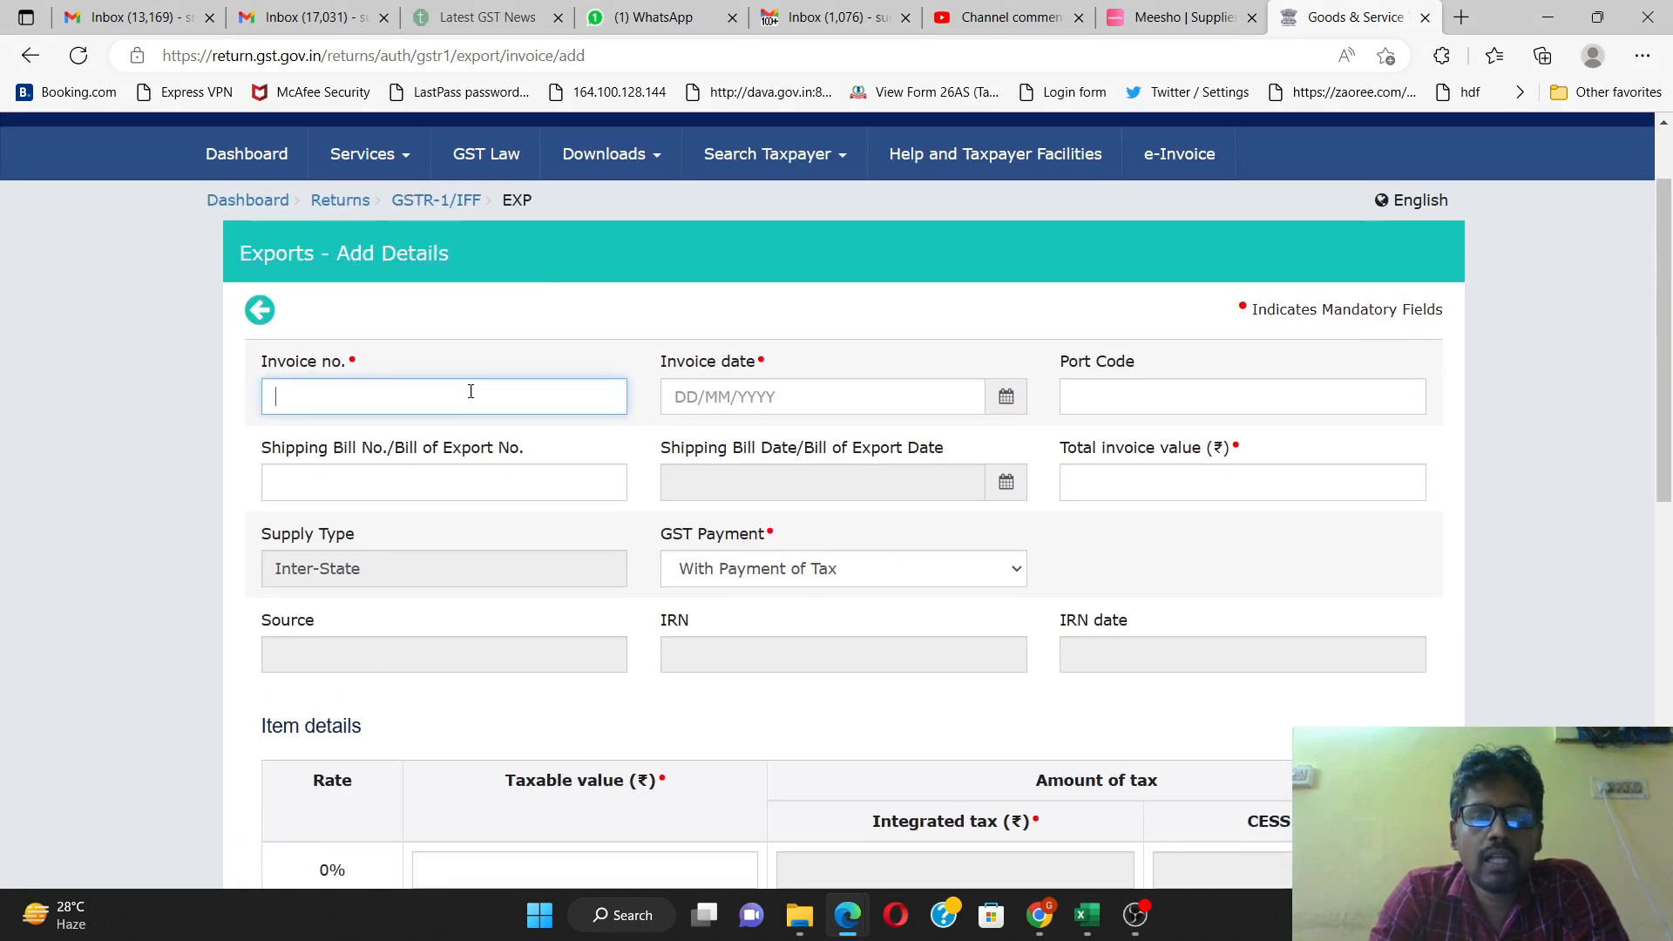
double_click(369, 363)
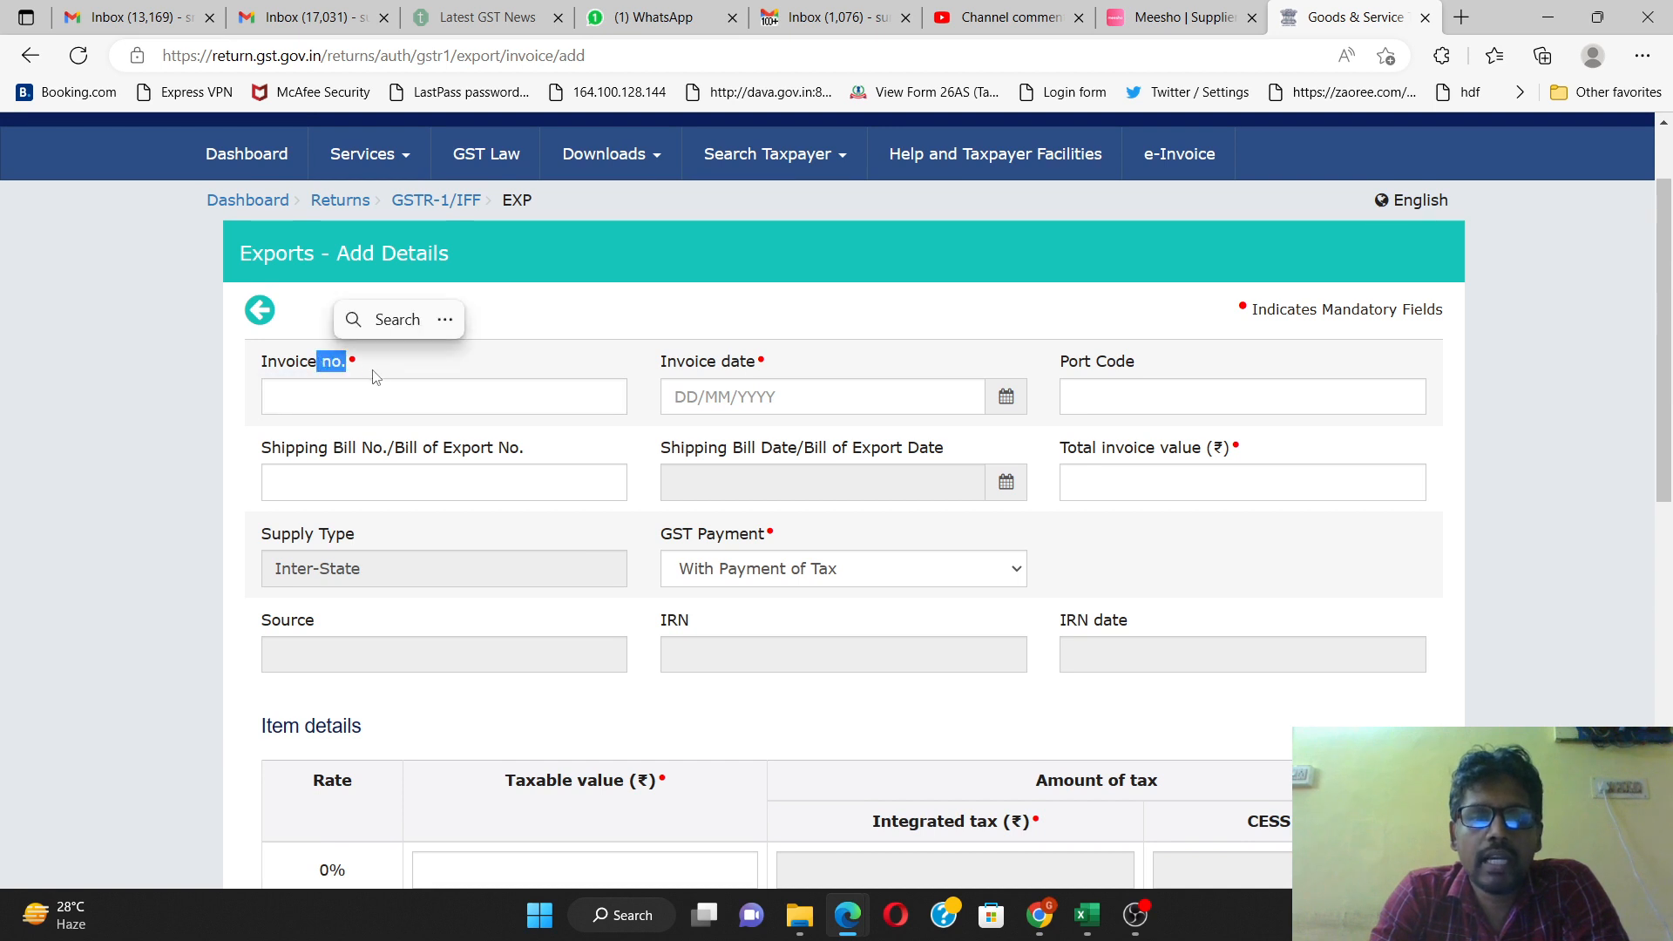
left_click(440, 395)
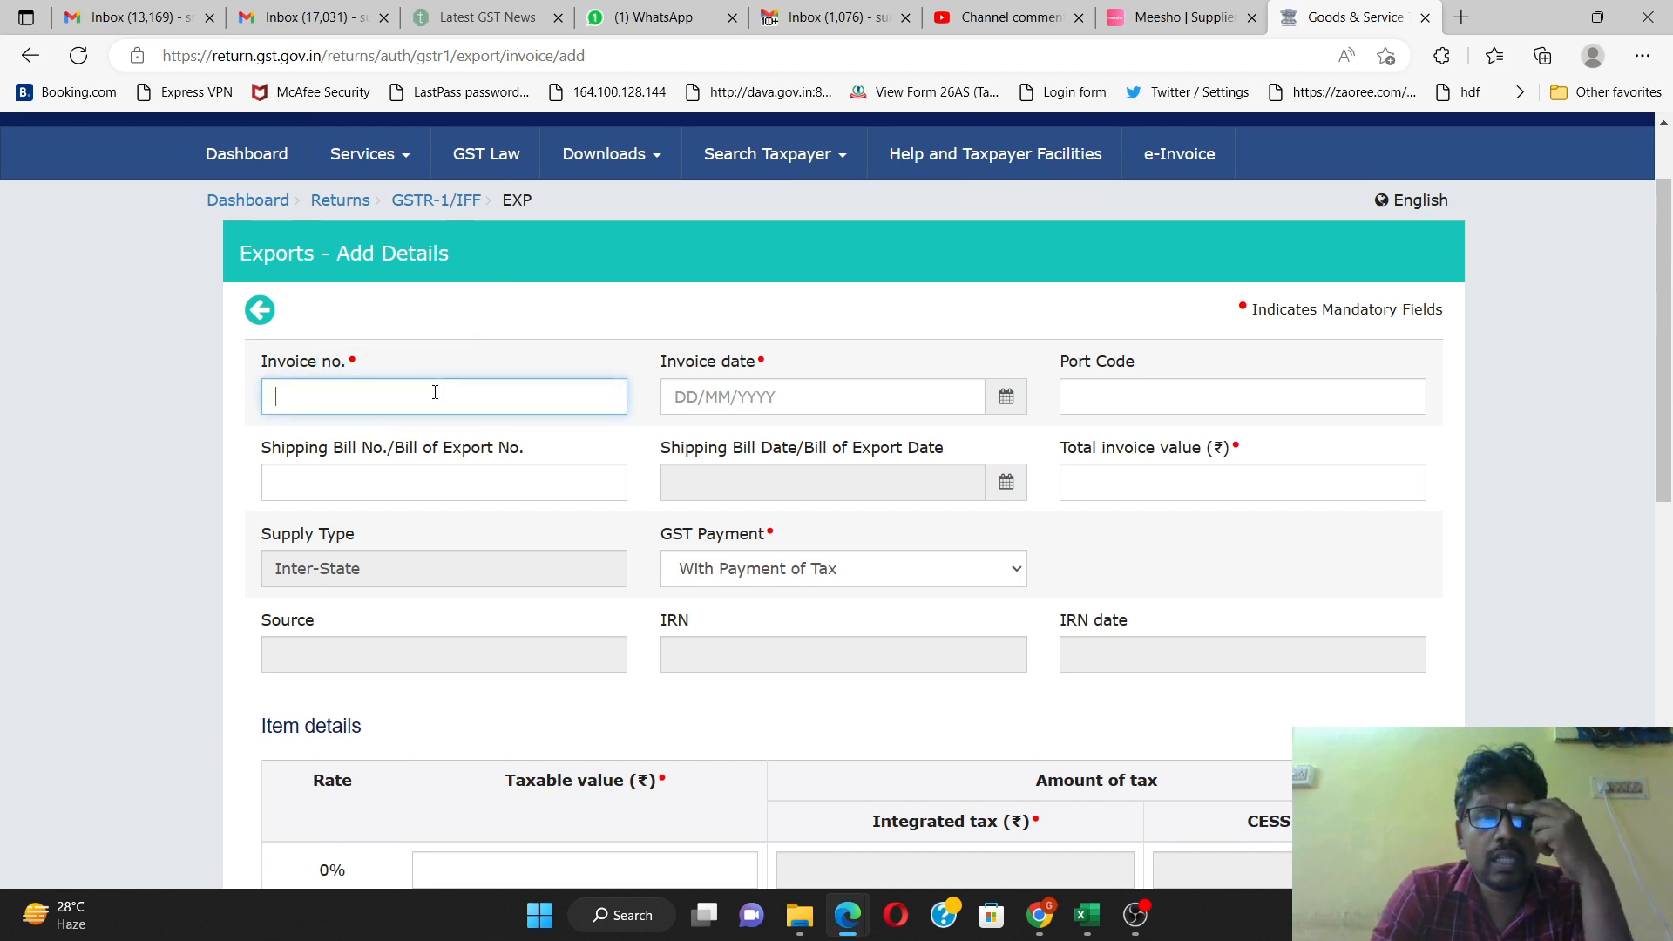
left_click(884, 398)
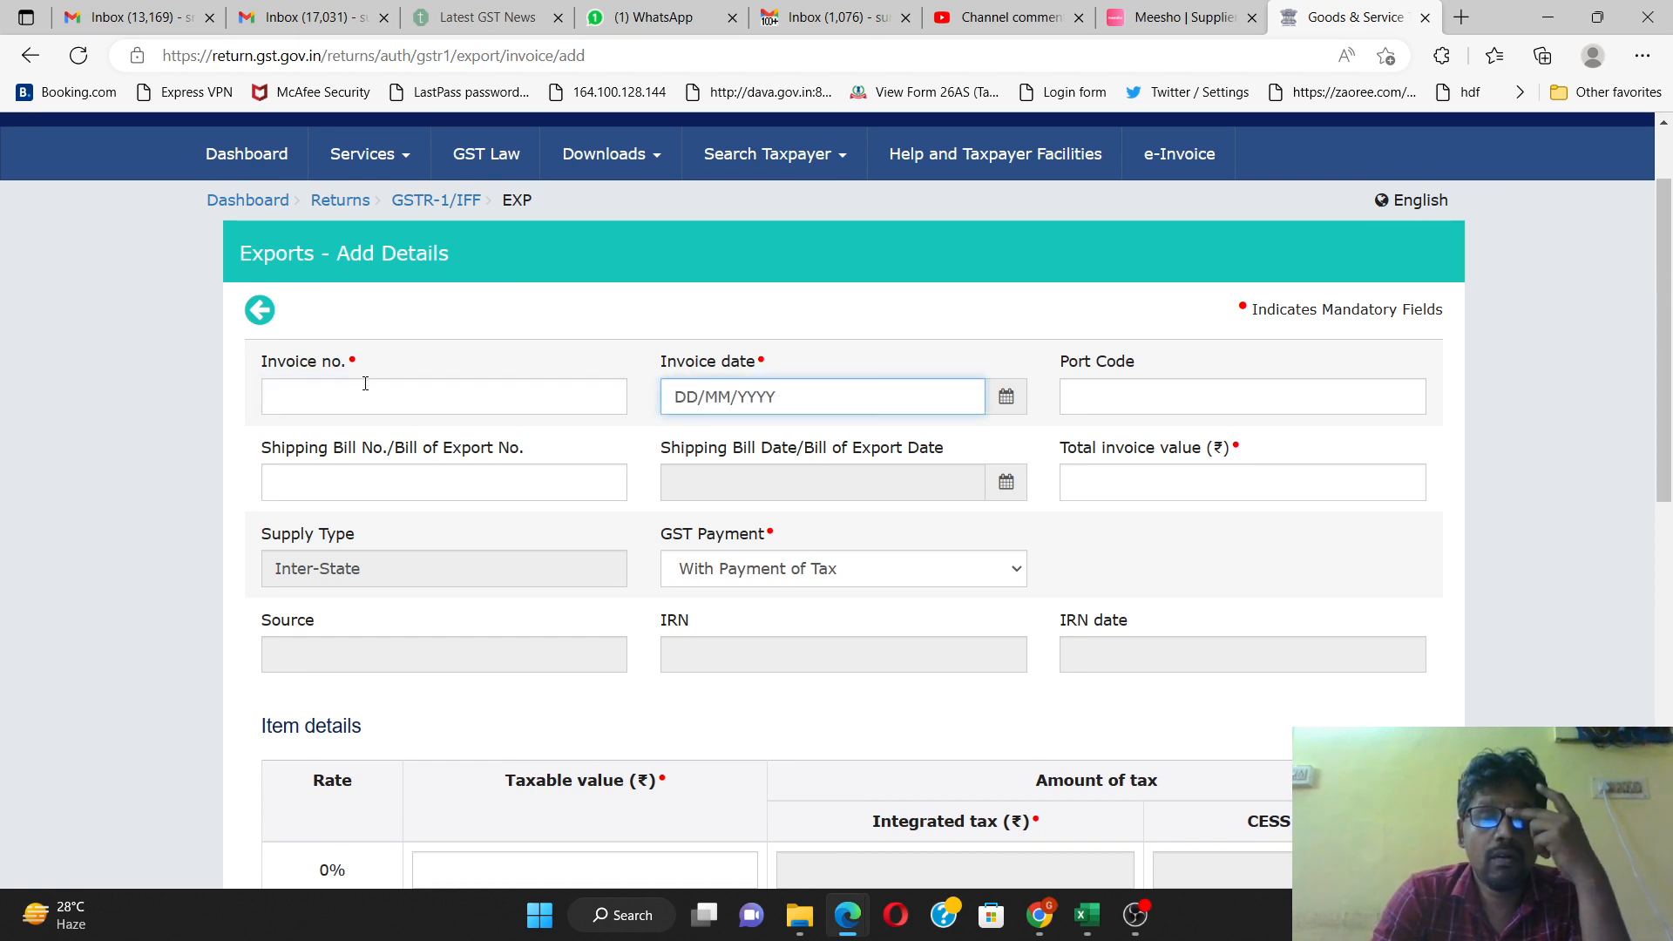
left_click(410, 476)
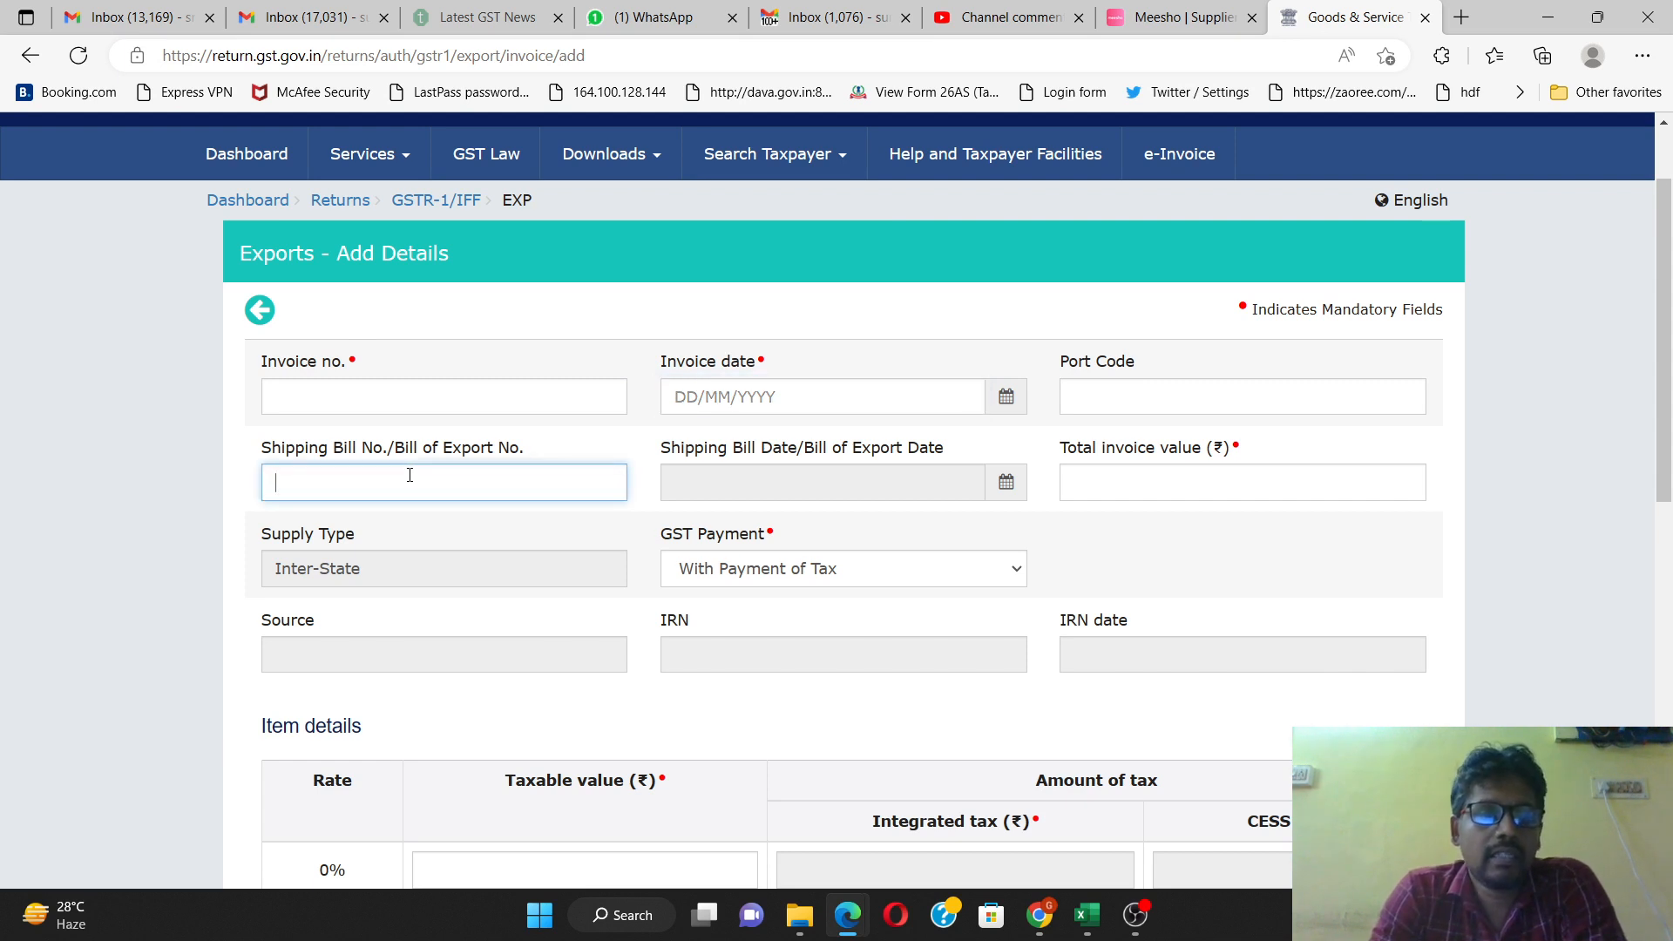
- Enter invoice number 1254 and invoice date 12/01/2023 for the export record
left_click(450, 399)
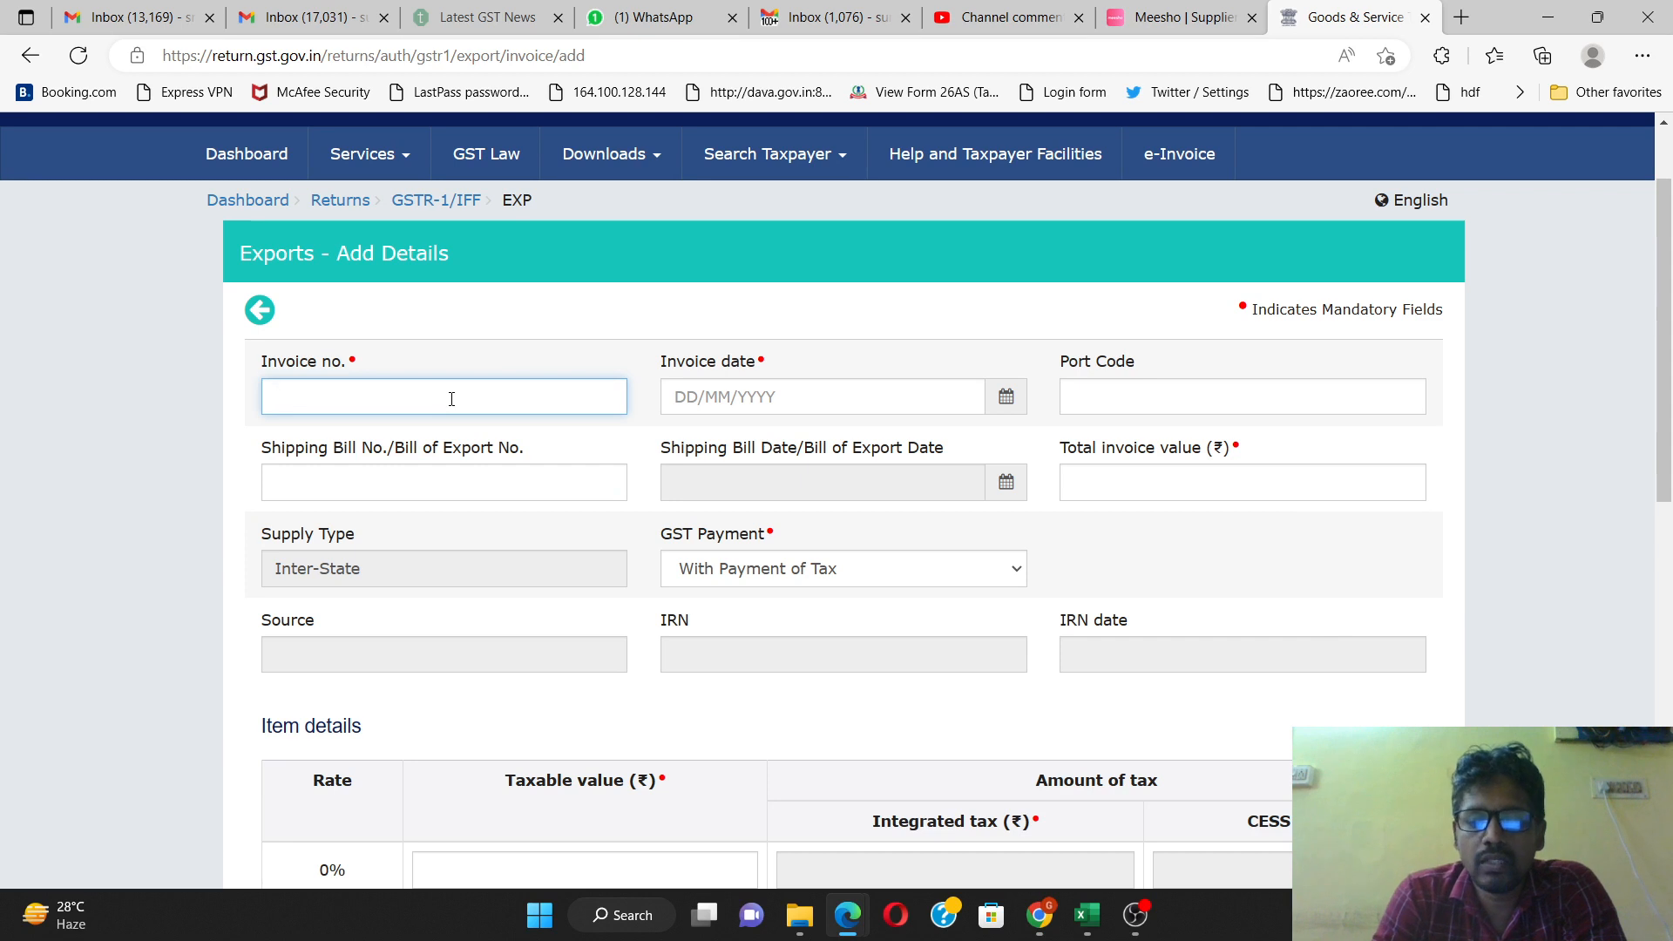
type("1254")
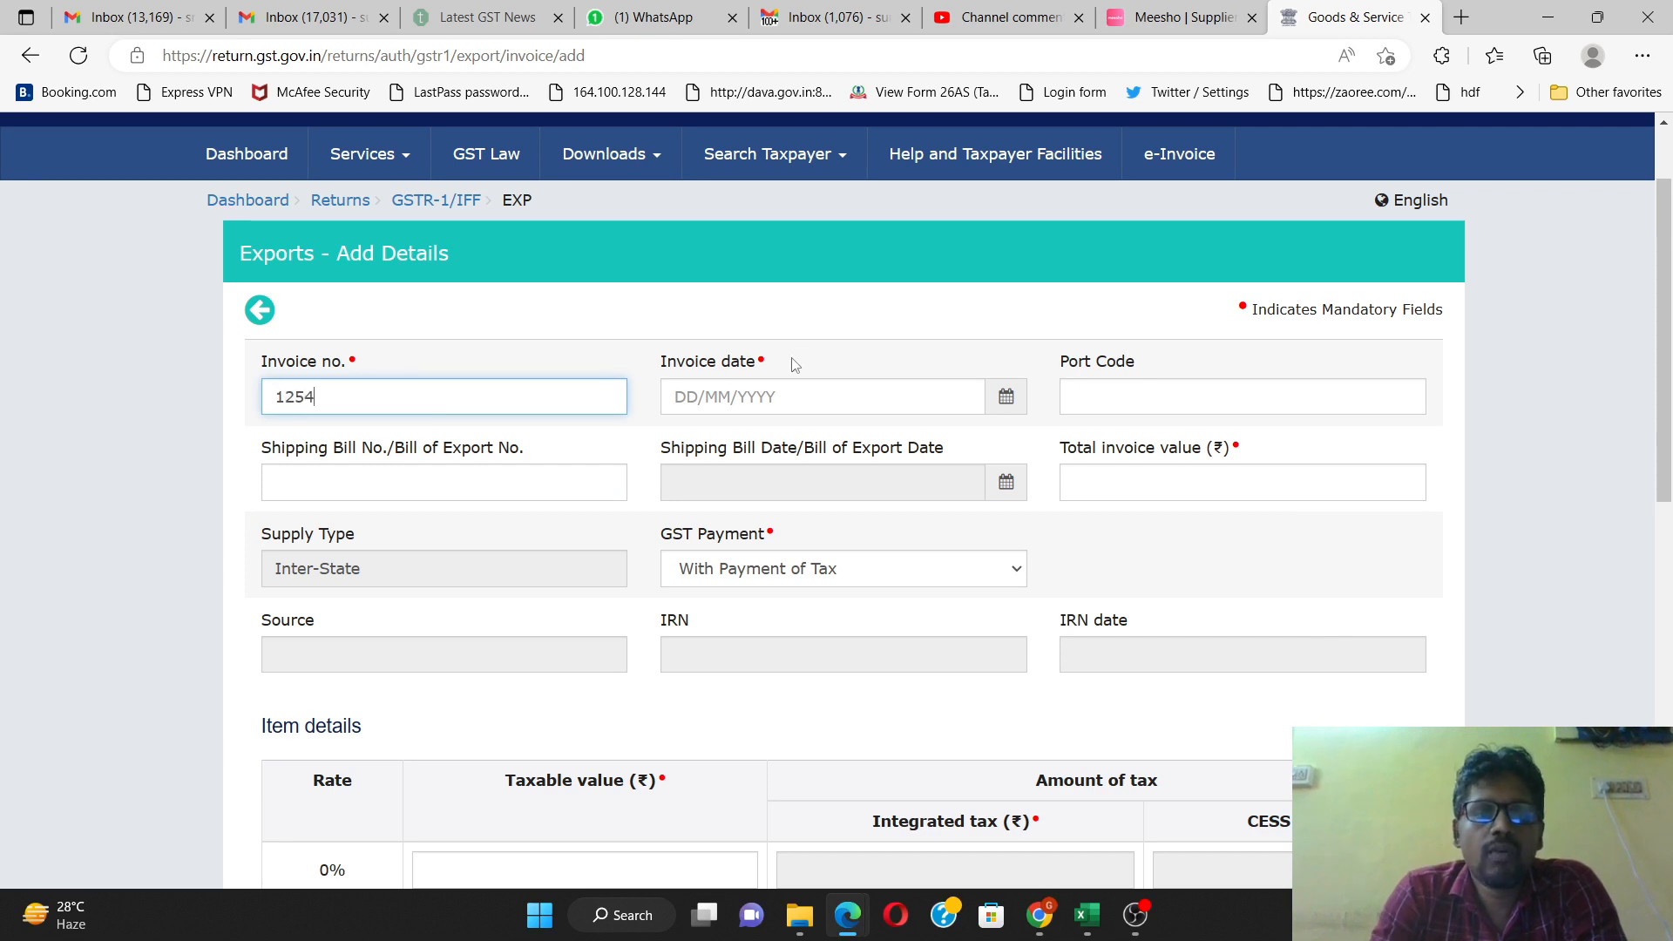
left_click(707, 395)
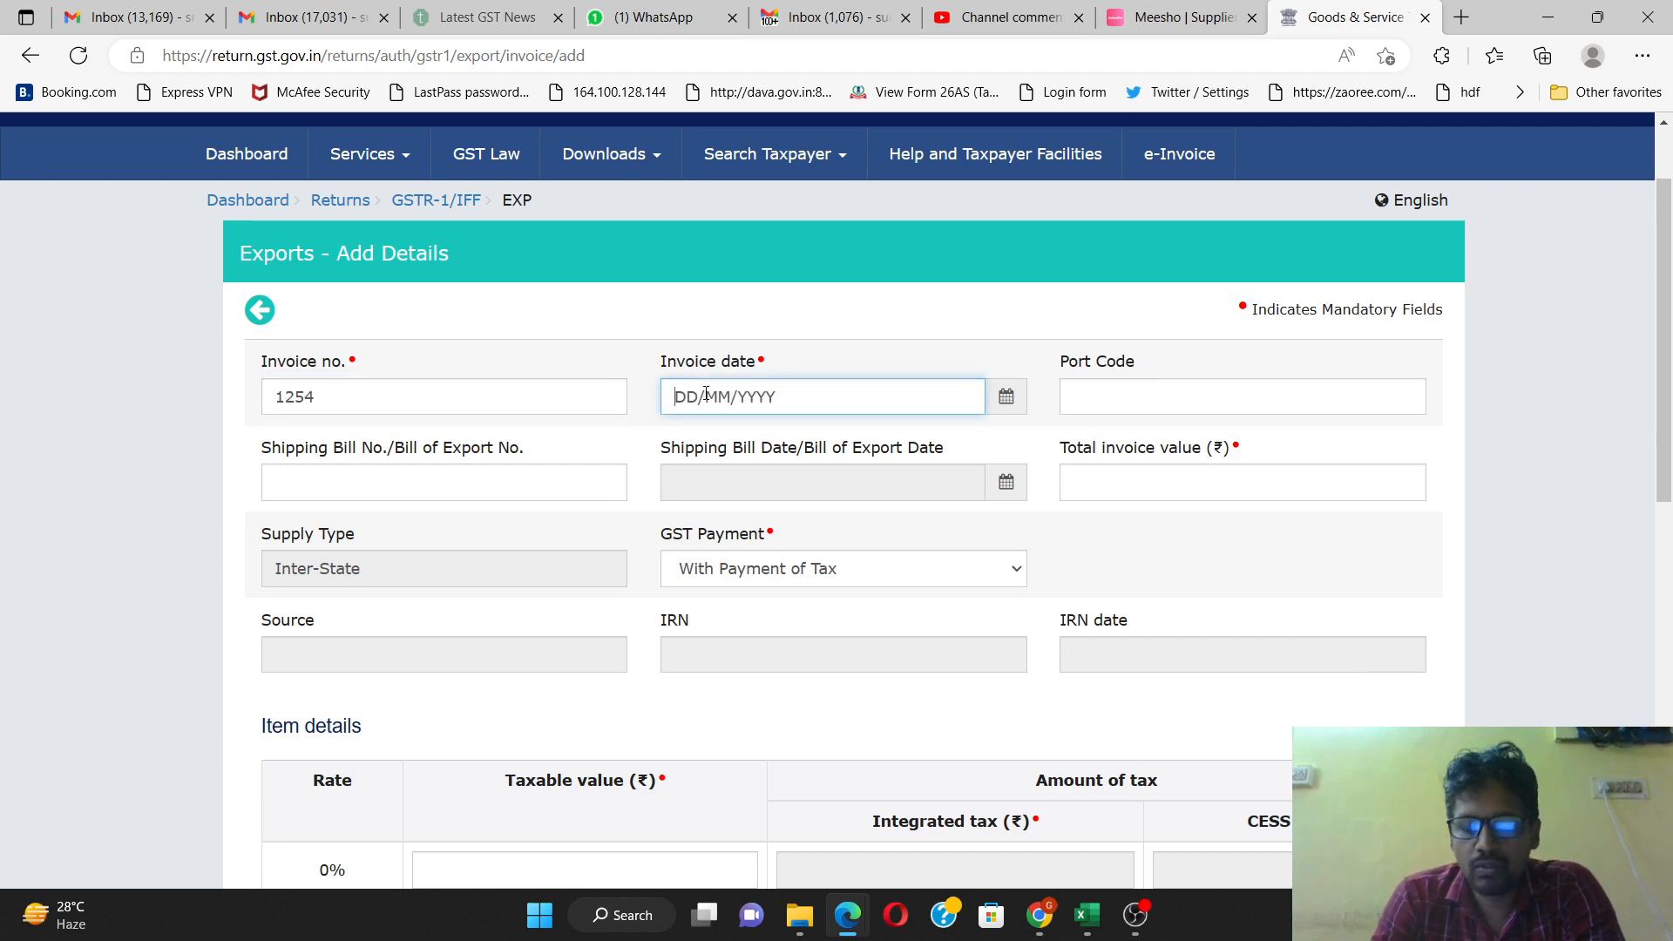
type("12012023")
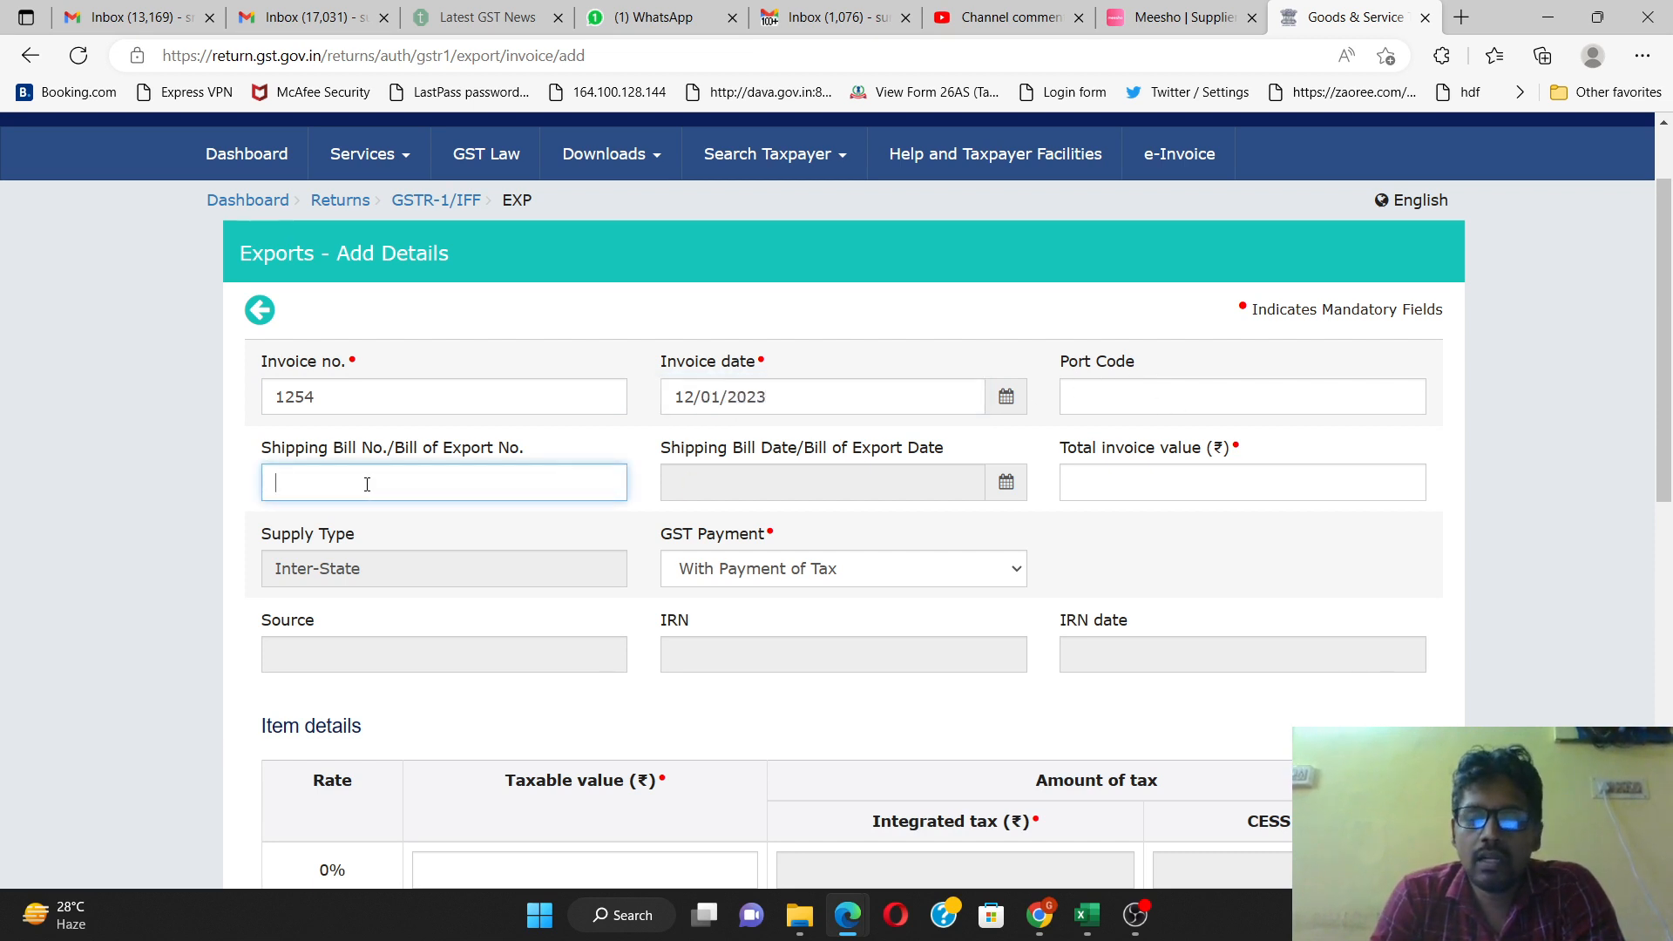
- Enter shipping bill number 1245222 and shipping bill date 13/01/2023 for the export invoice
type("1245222")
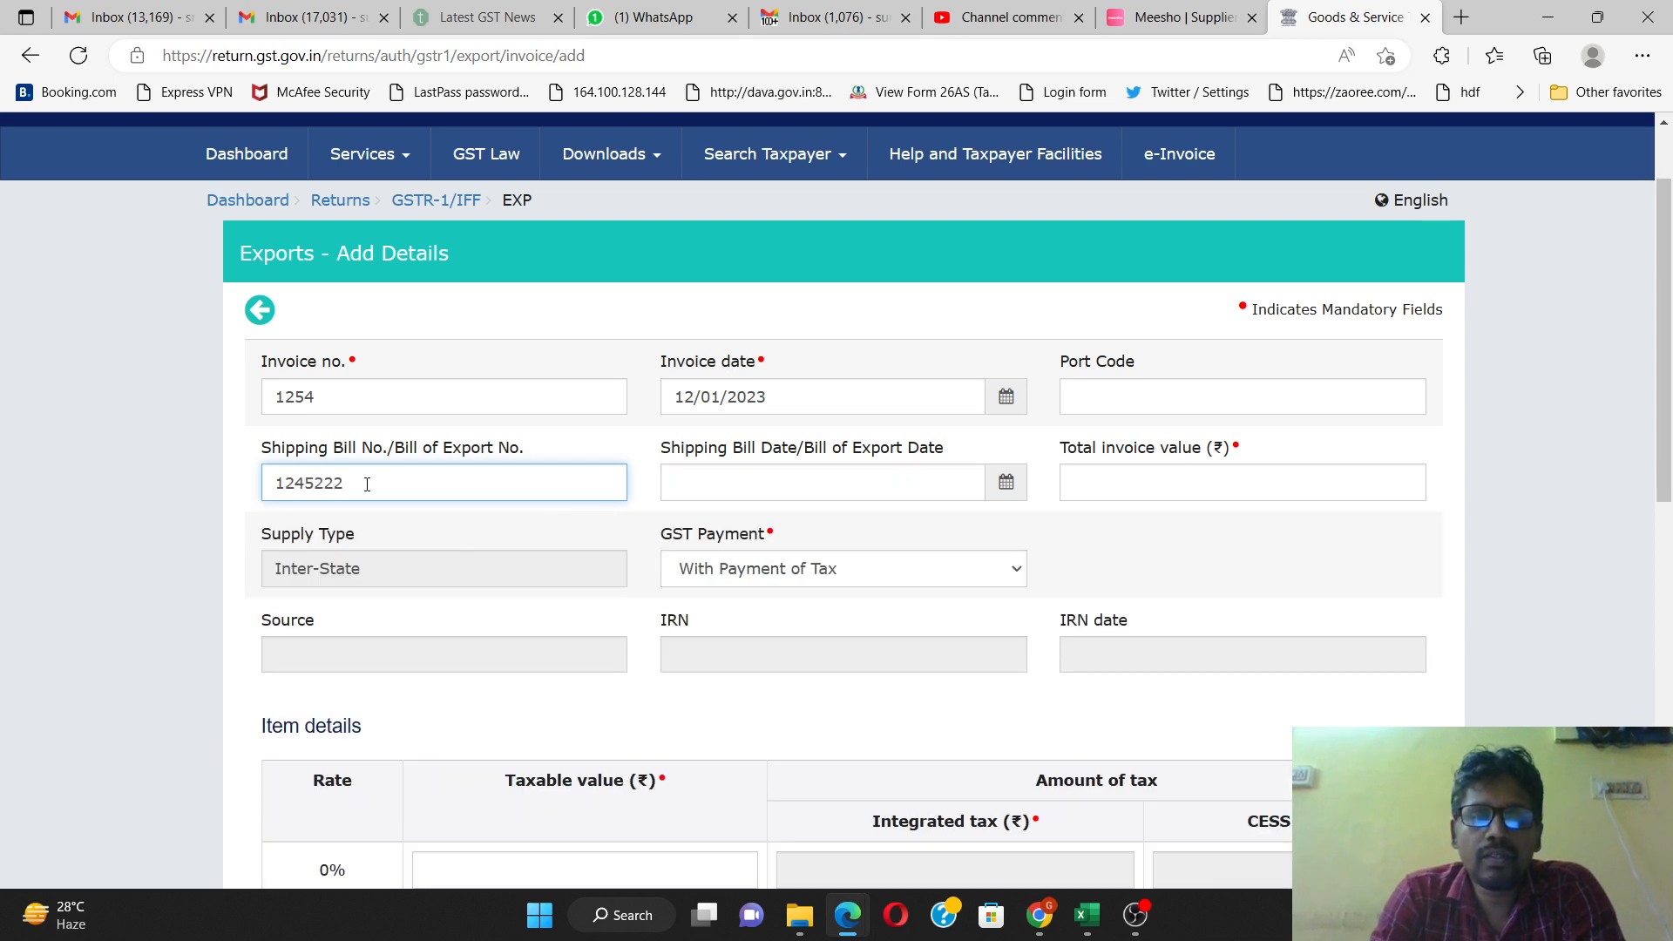
left_click(776, 481)
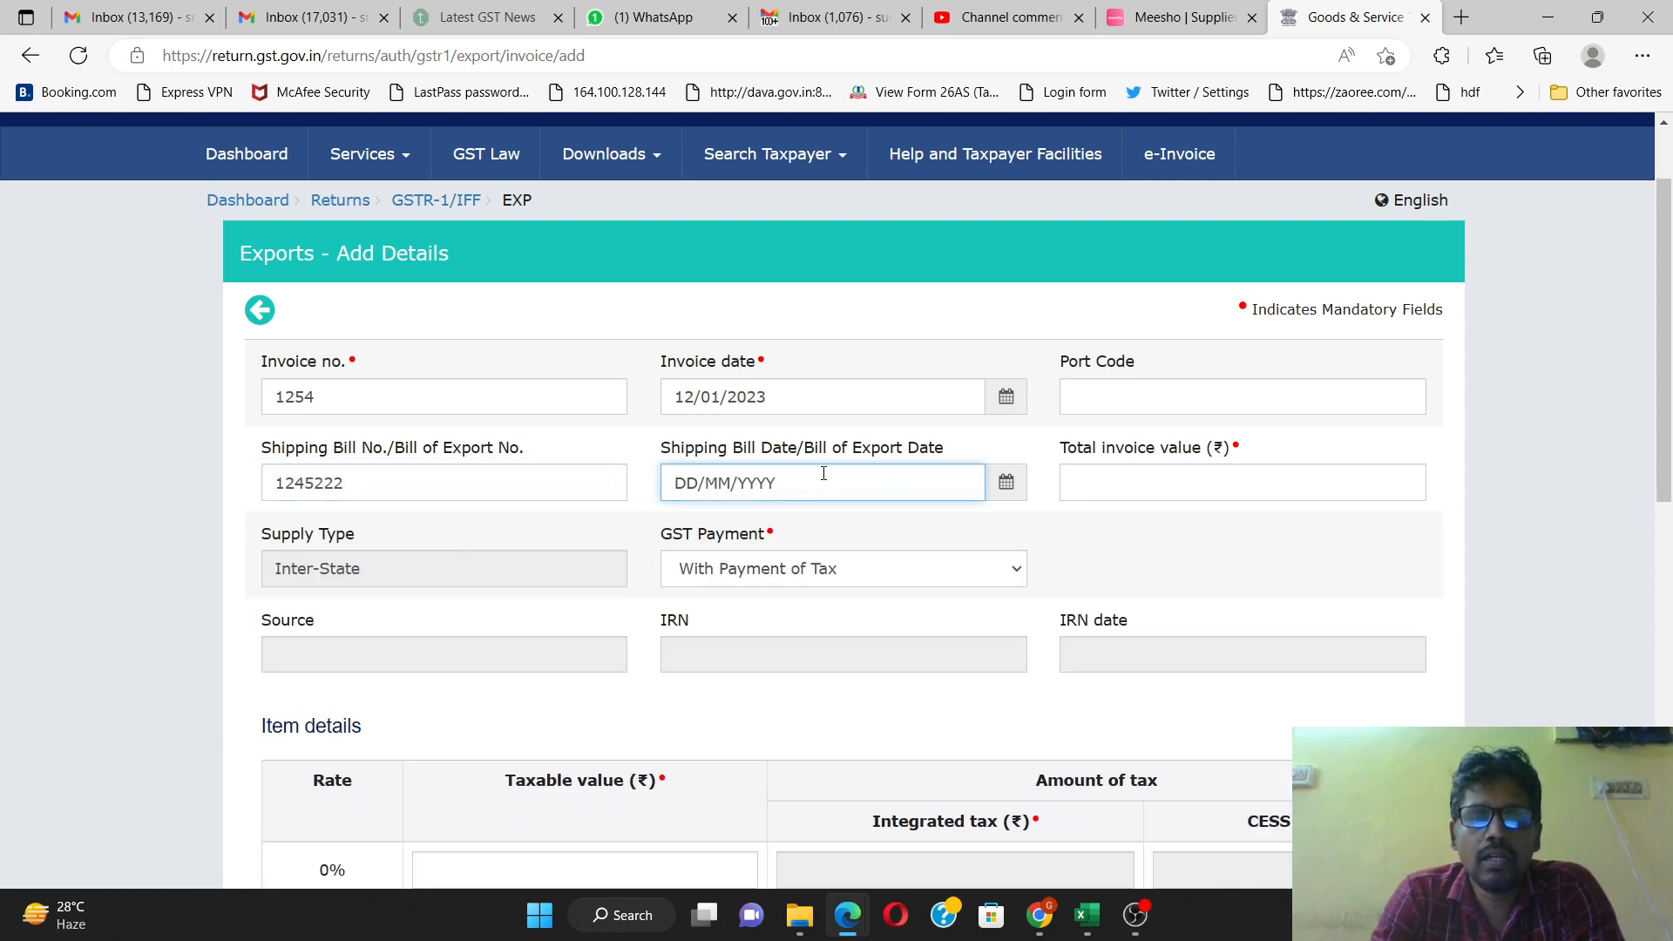
double_click(733, 393)
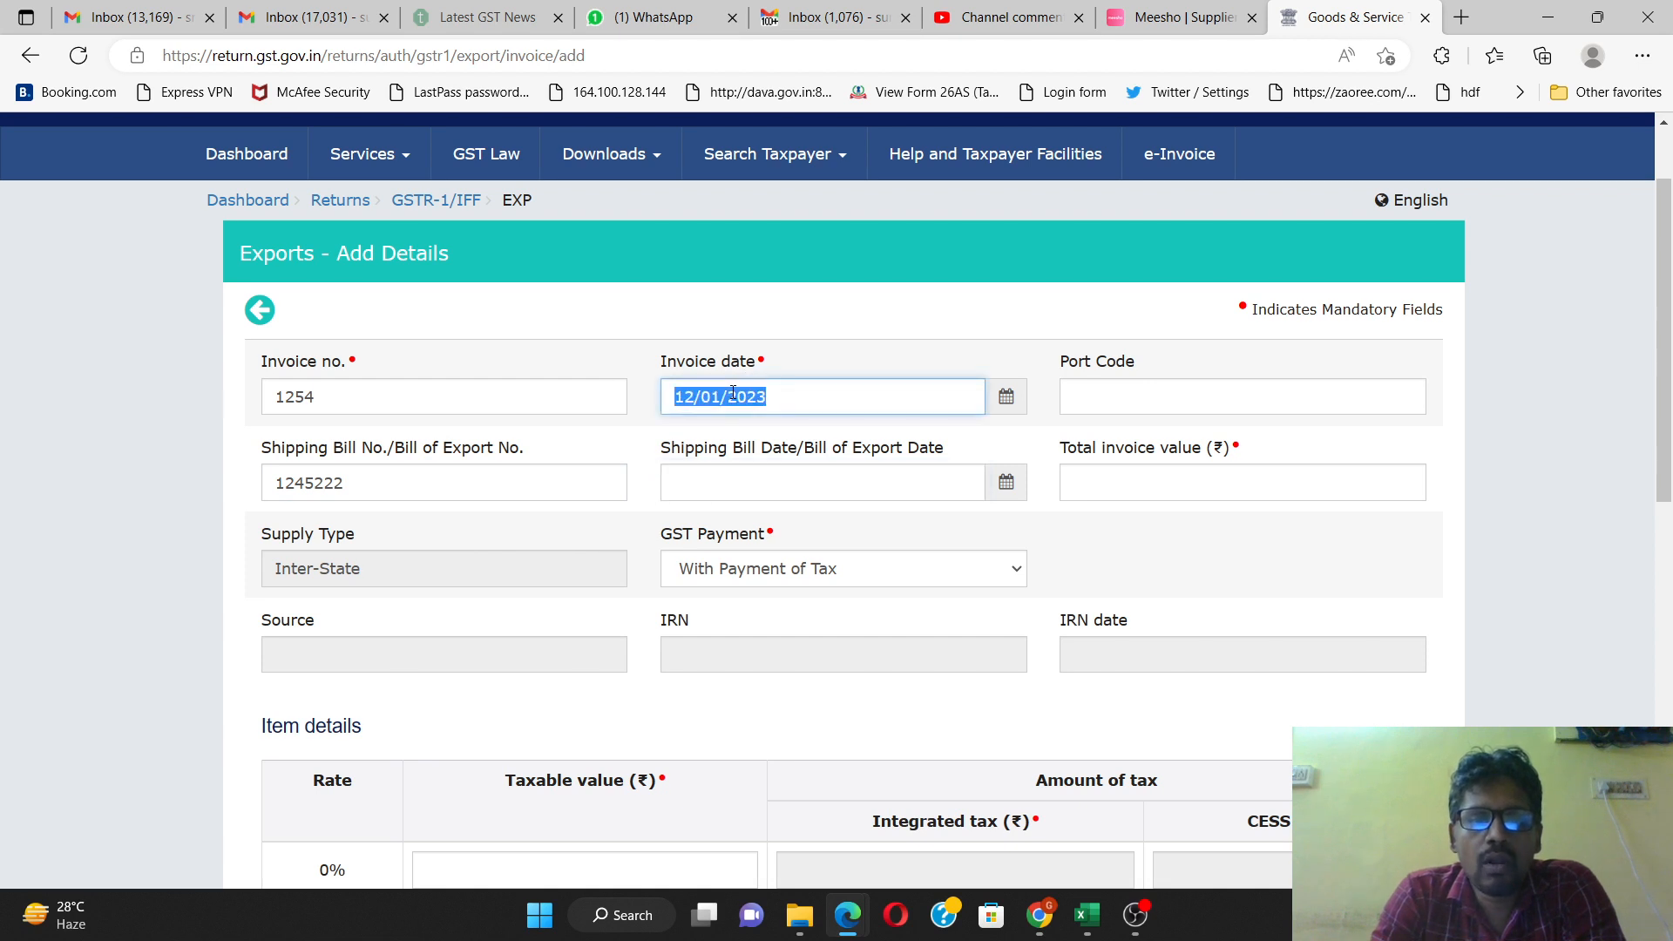
left_click(710, 488)
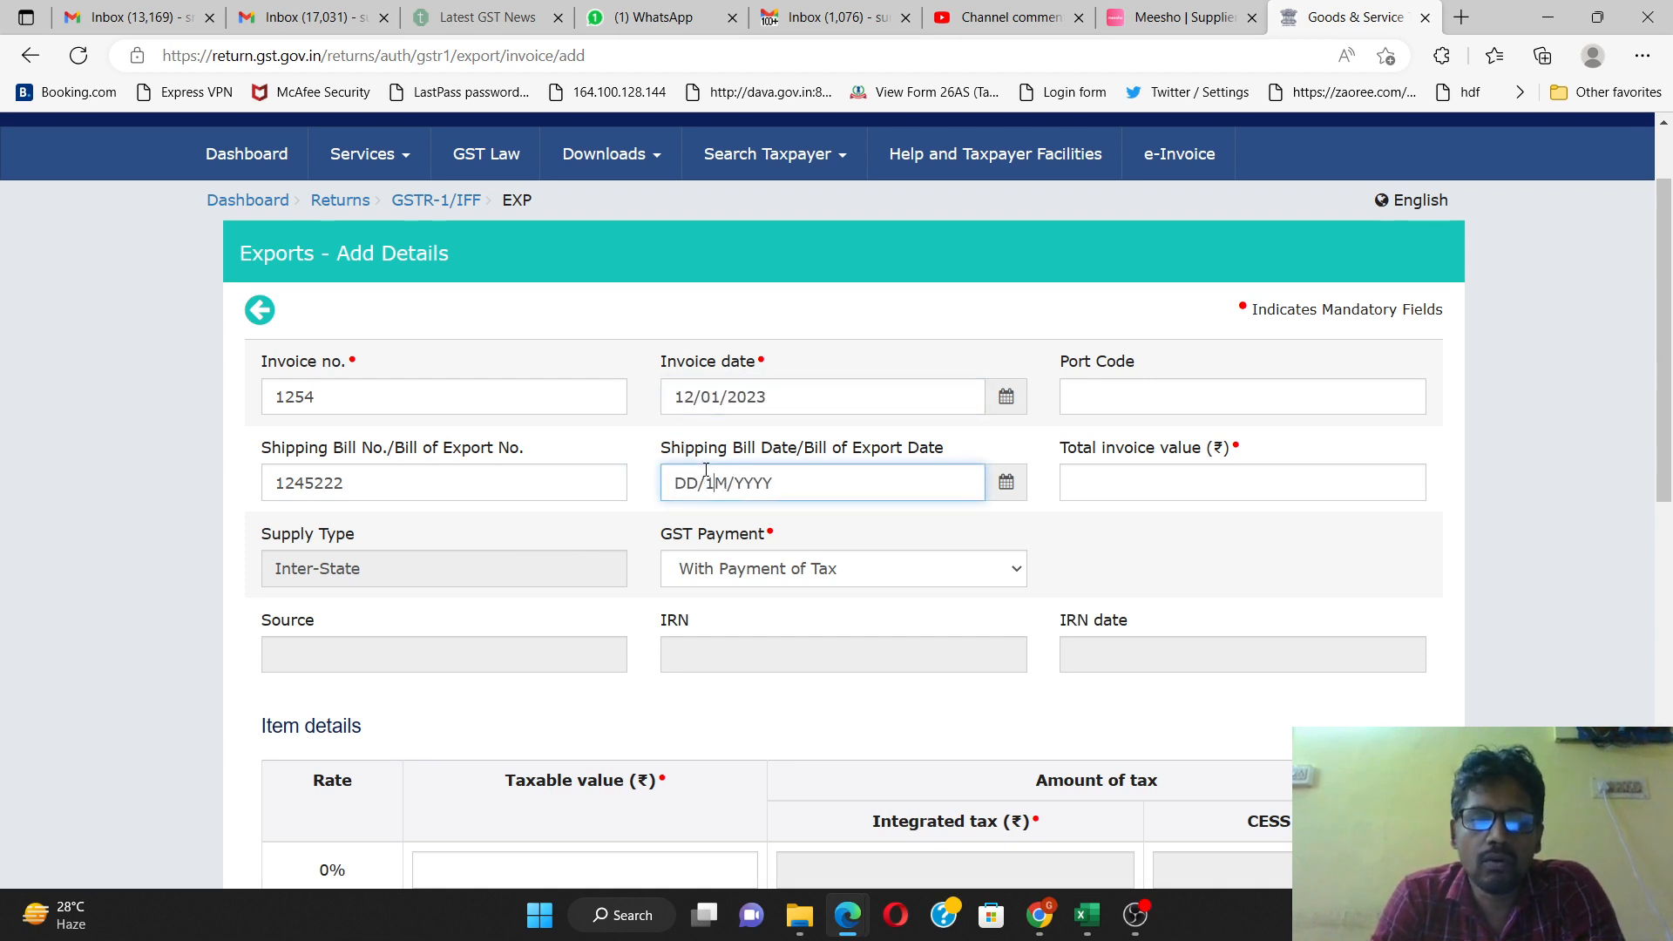
type("13/01/202")
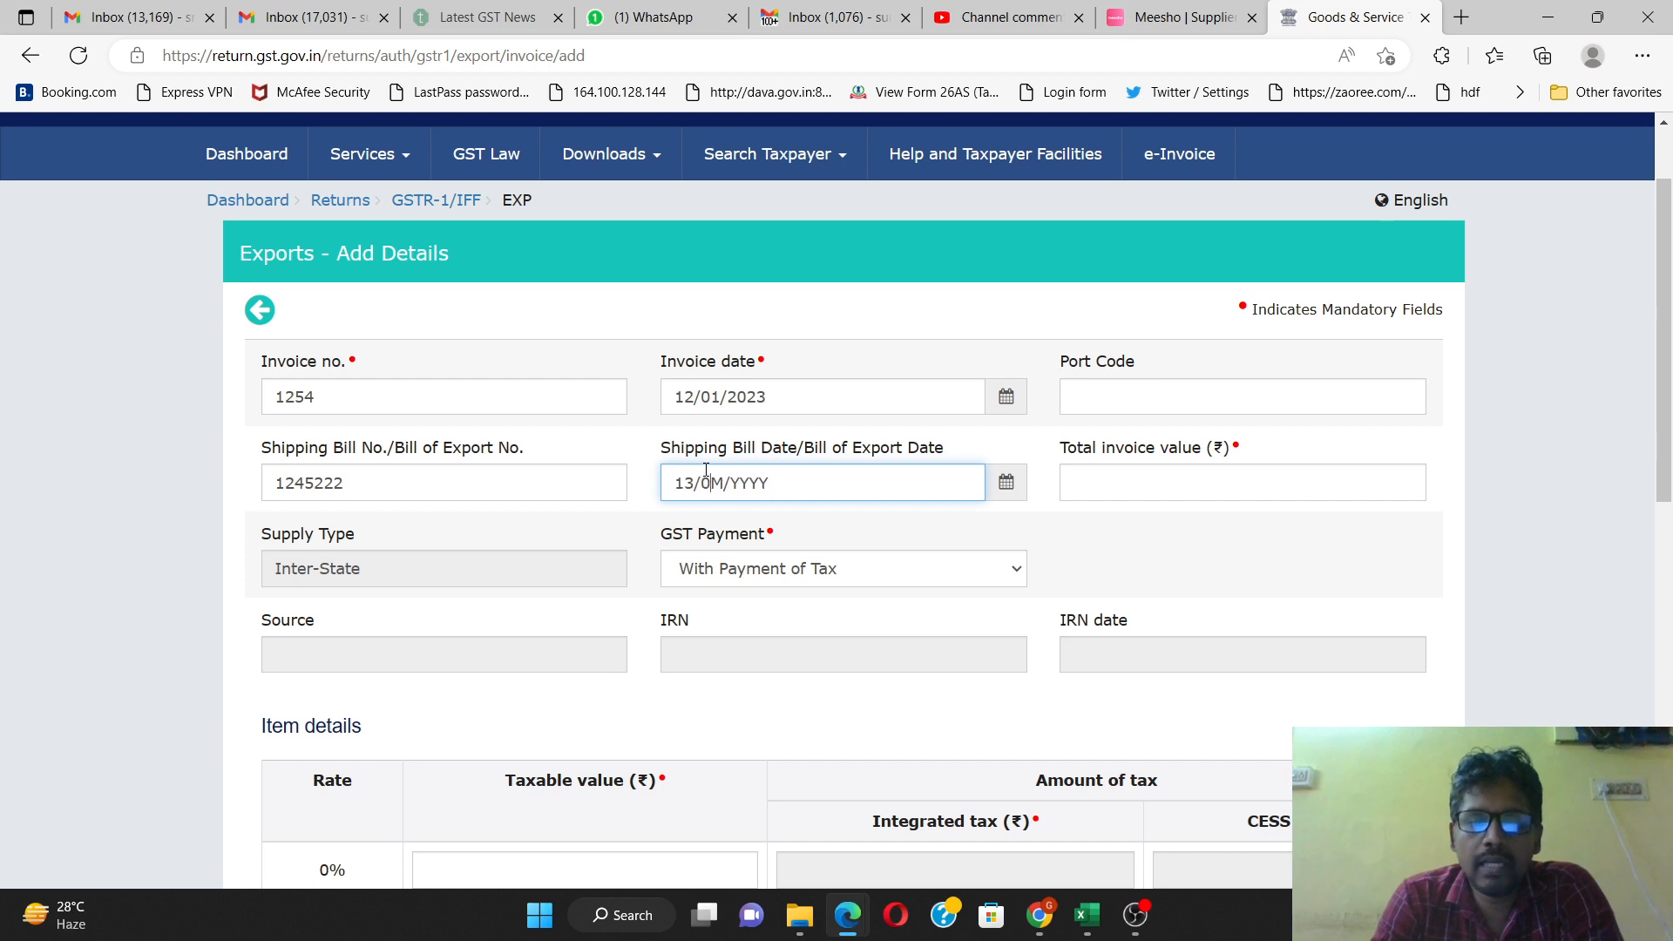
type("3")
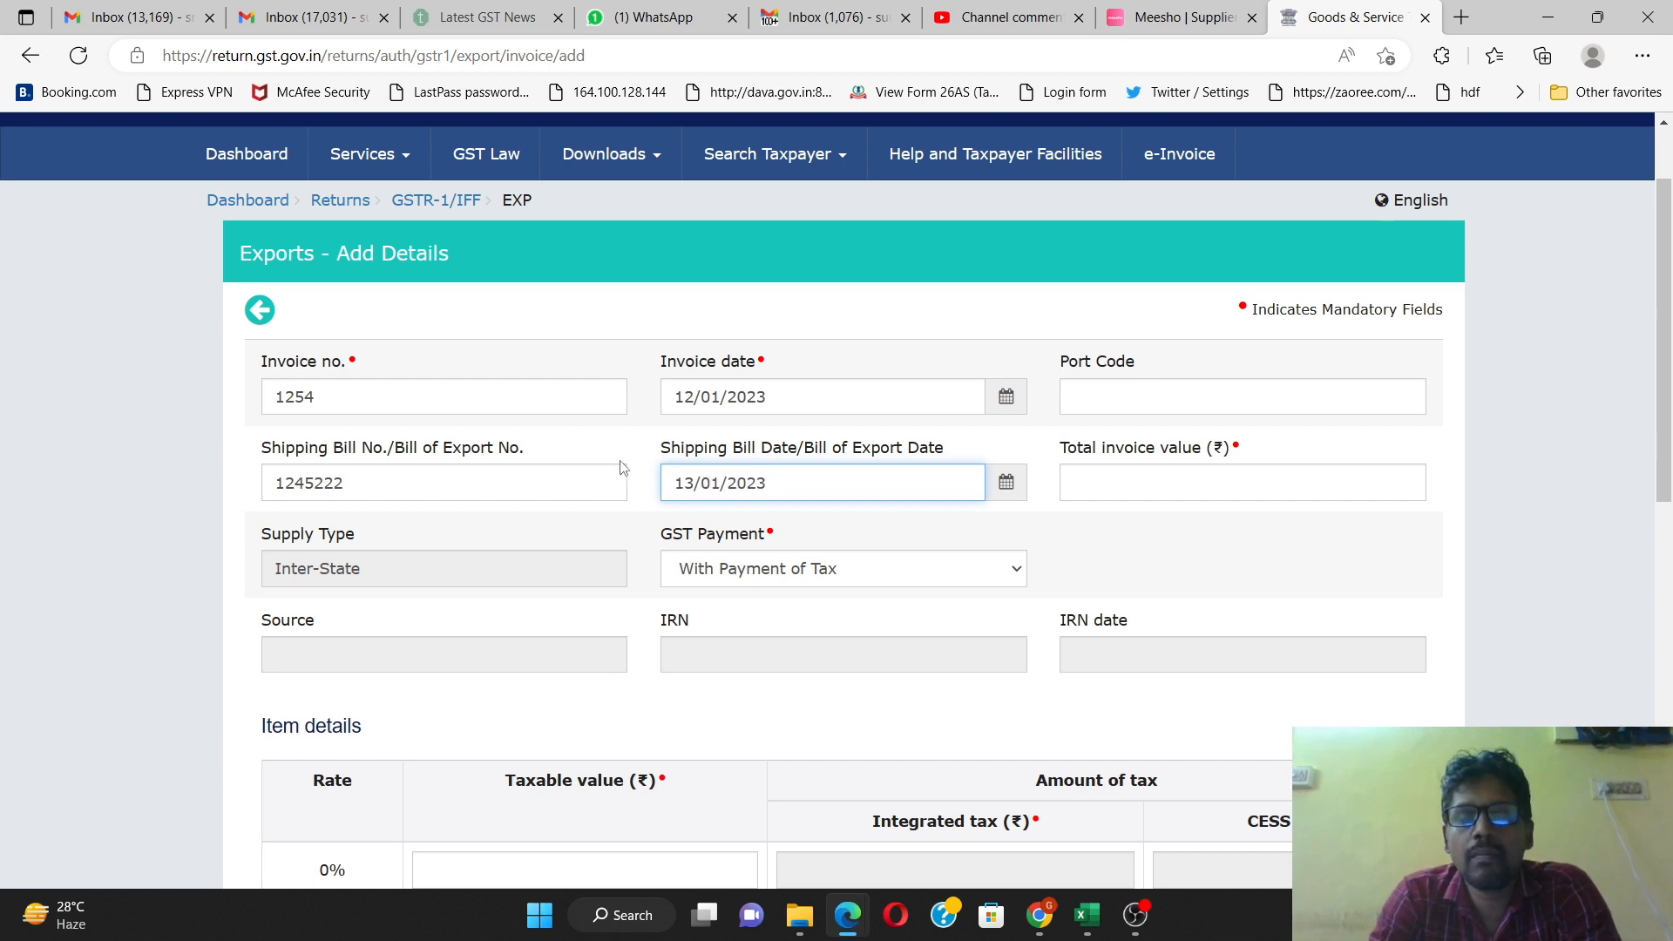
- Review the entered invoice and shipping bill numbers together with the shipping bill date
left_click(530, 470)
left_click(822, 474)
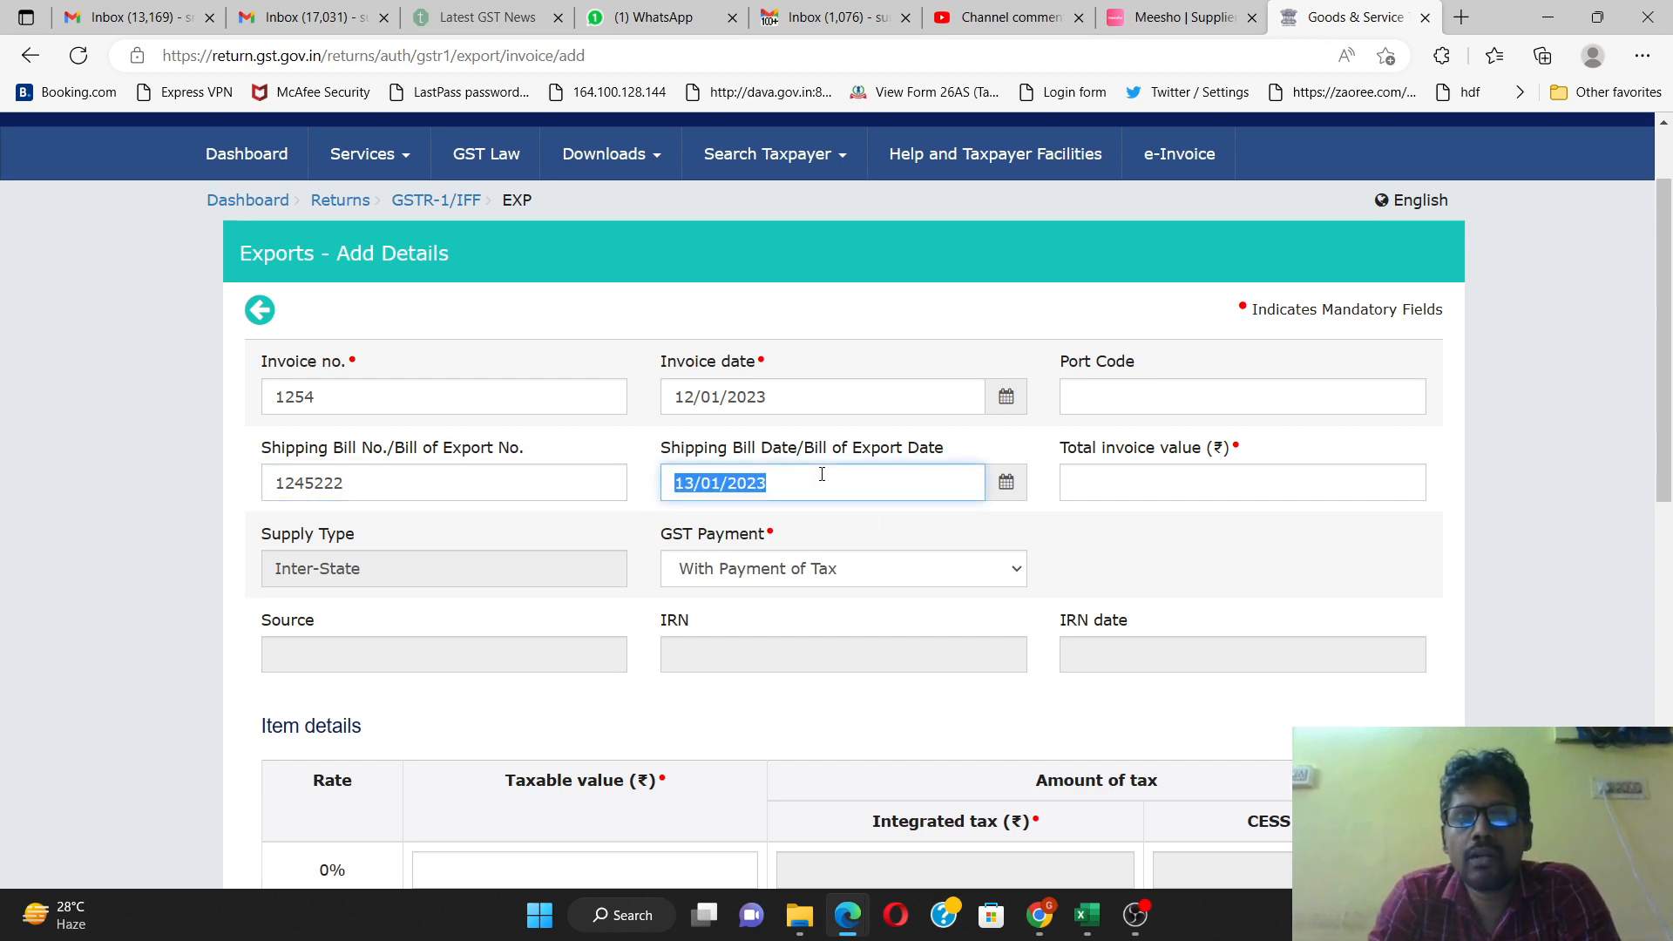
left_click(549, 394)
left_click(553, 489)
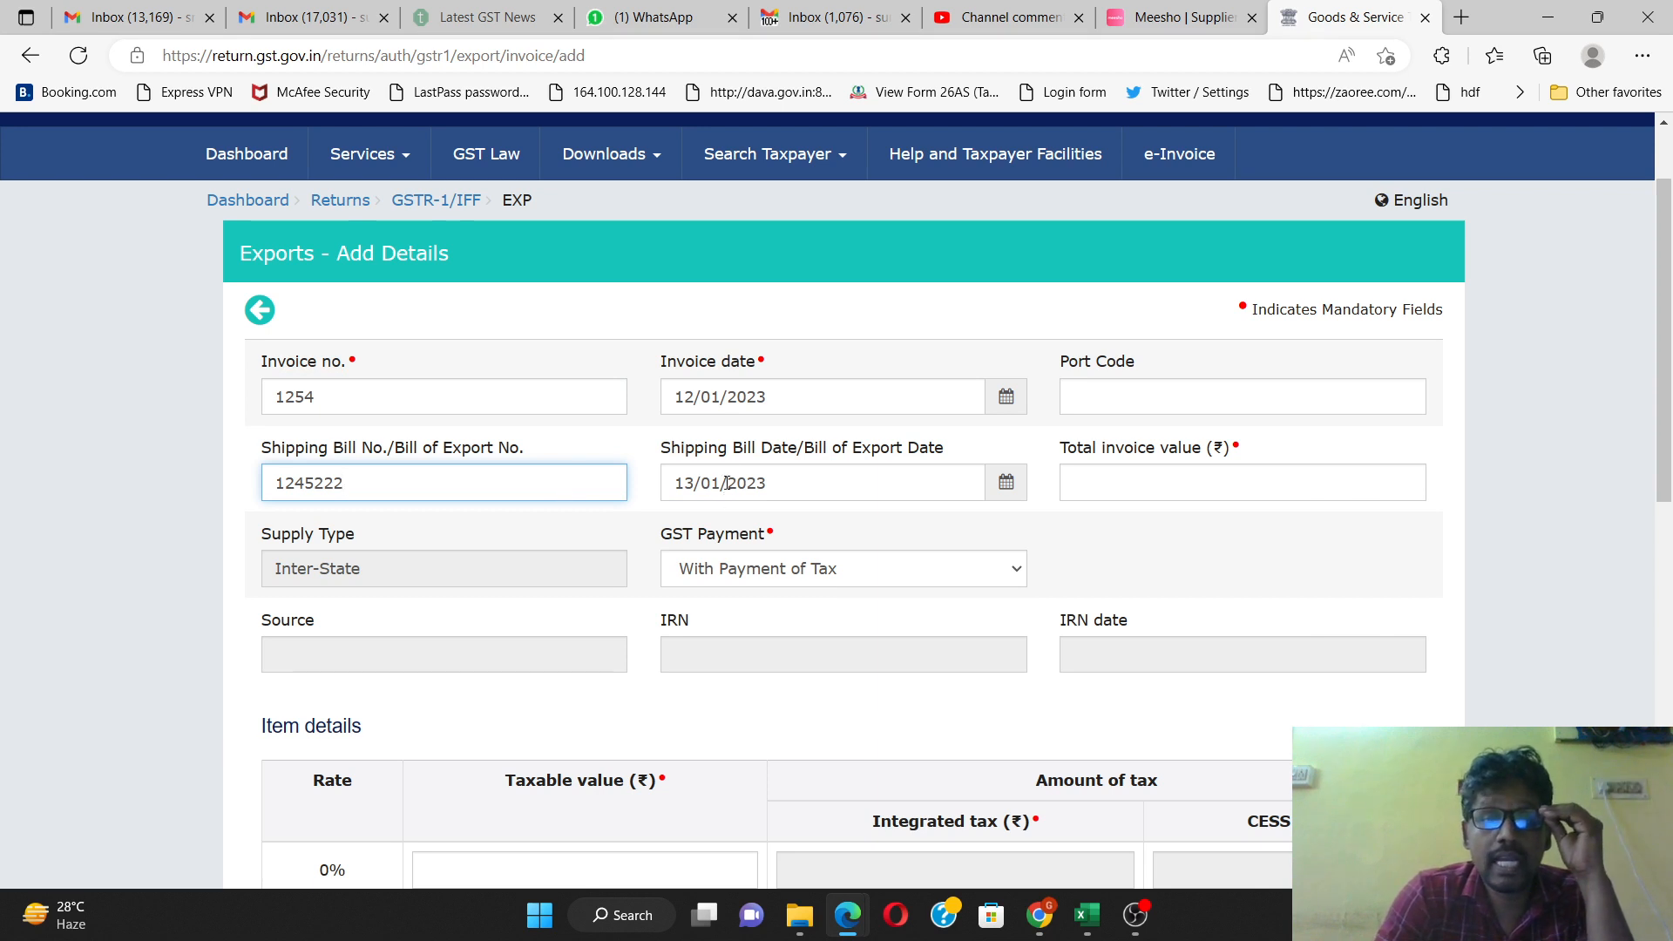
left_click(517, 406)
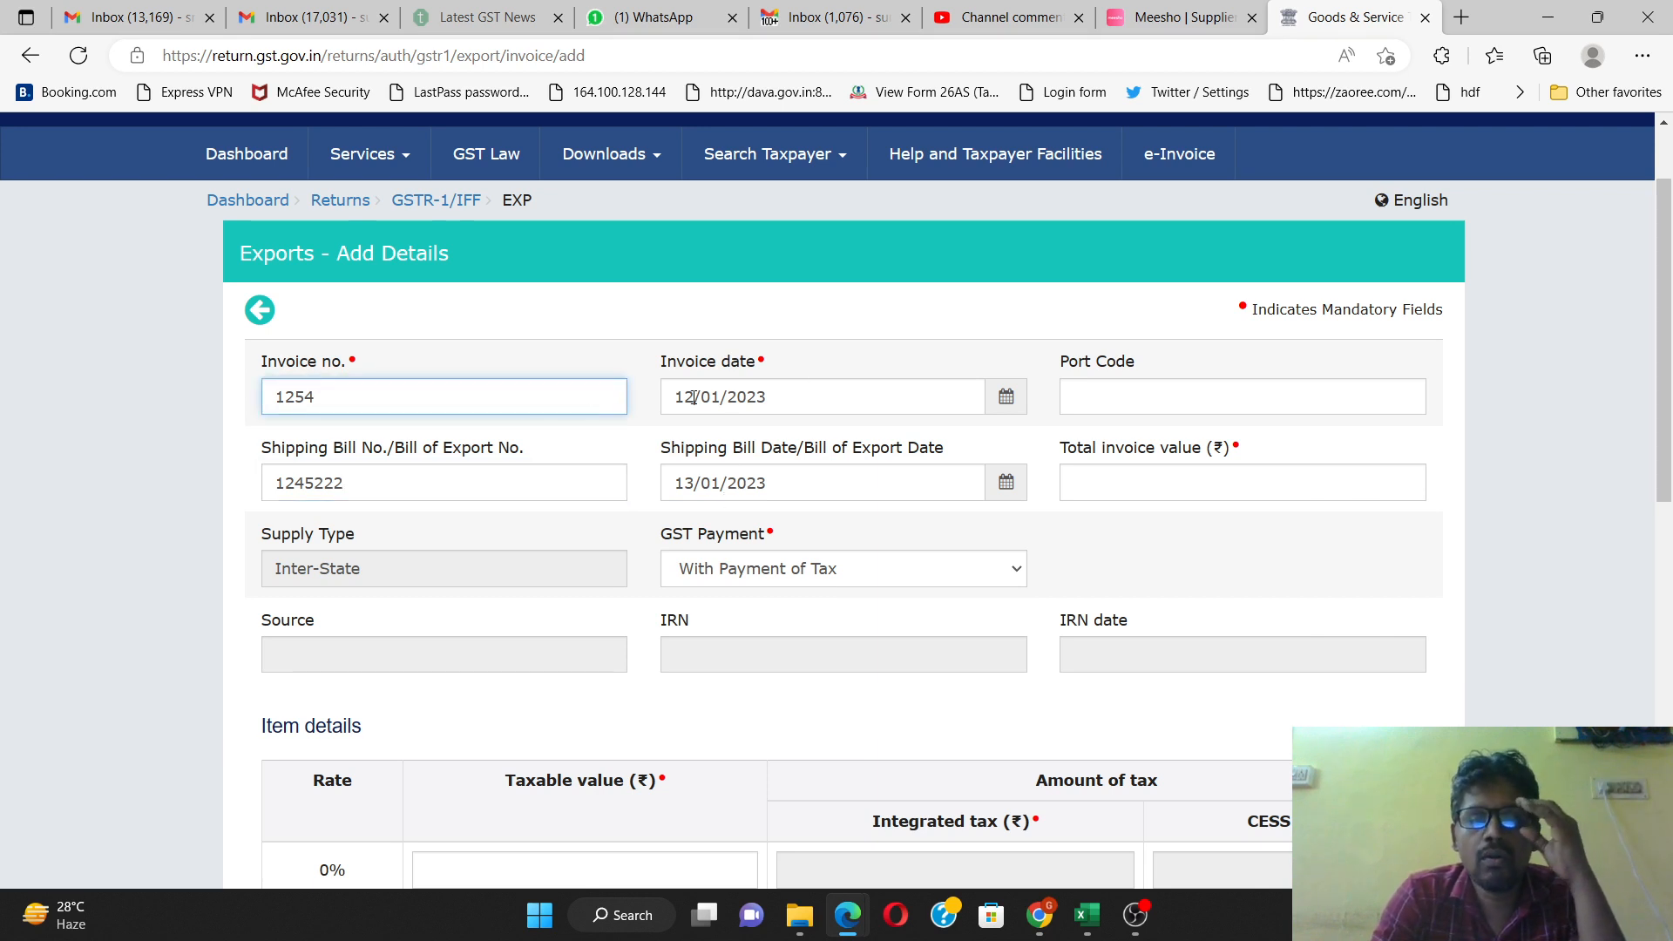
left_click(509, 469)
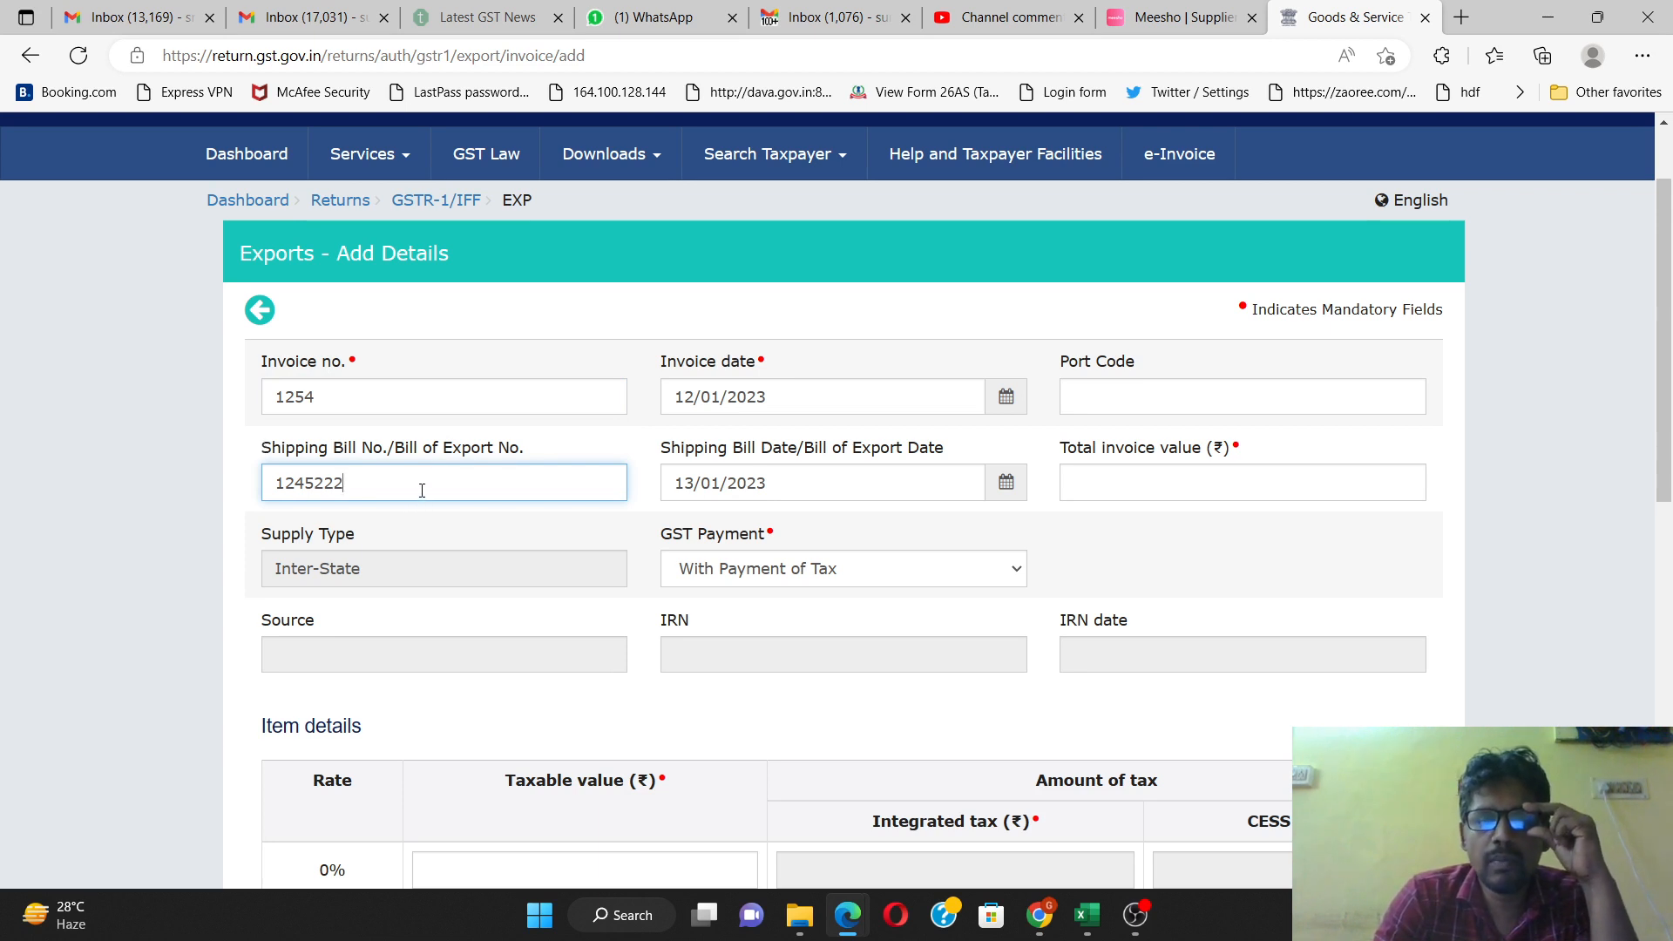
left_click(808, 483)
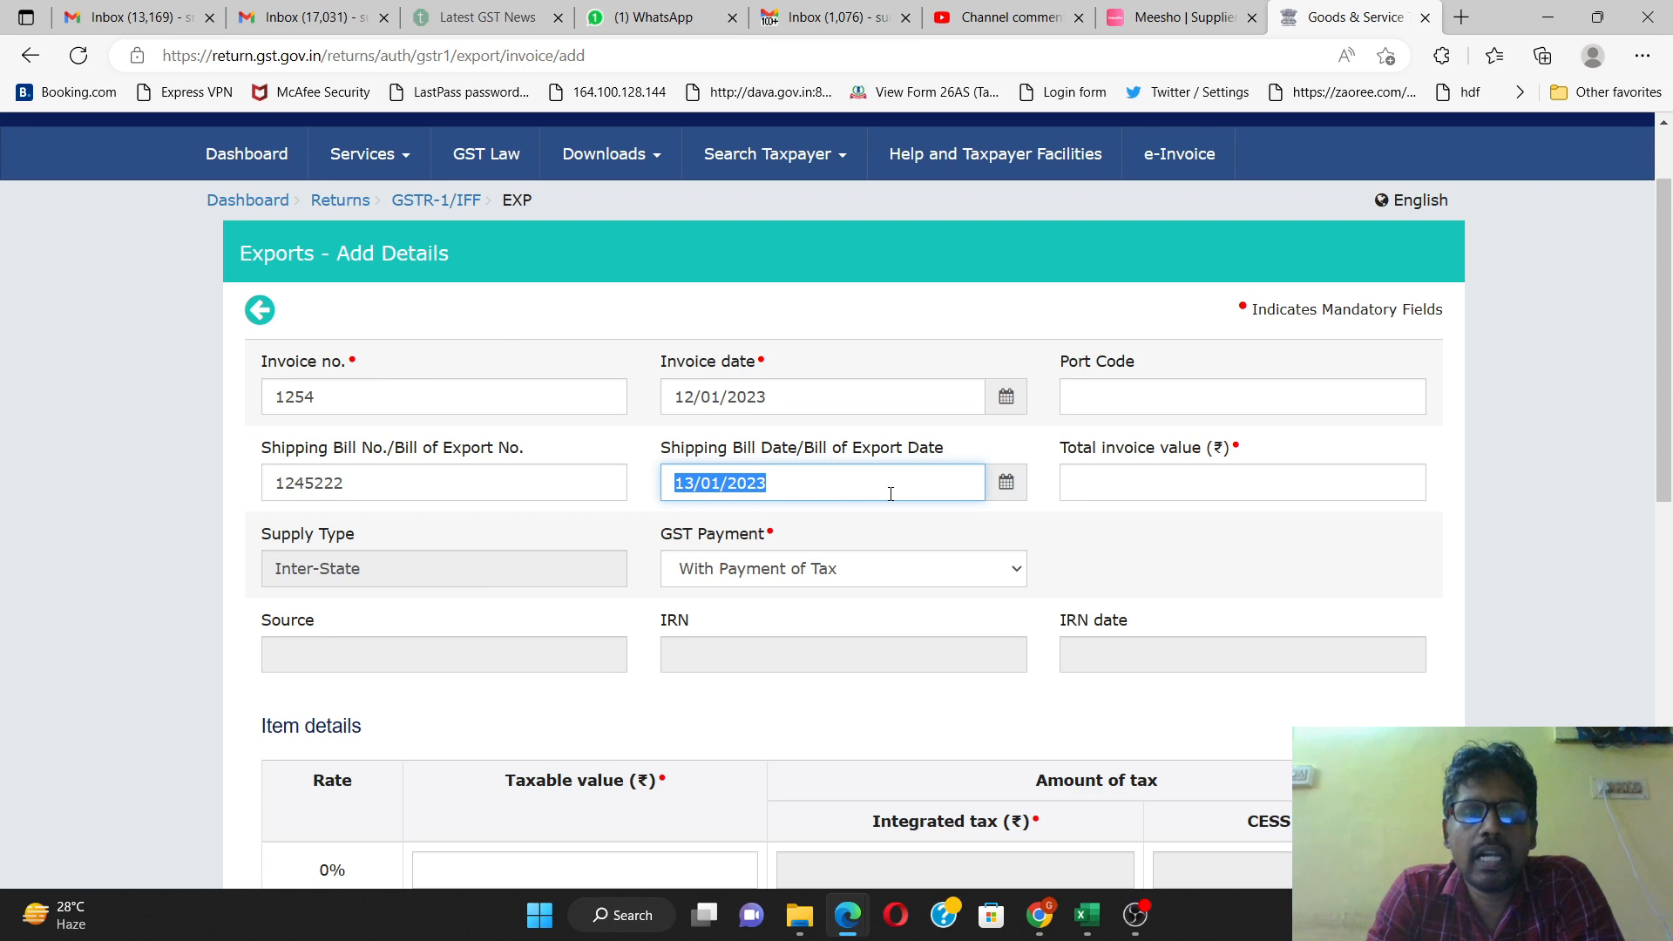
- Examine the Port Code and Total invoice value fields of the export invoice
left_click(1177, 394)
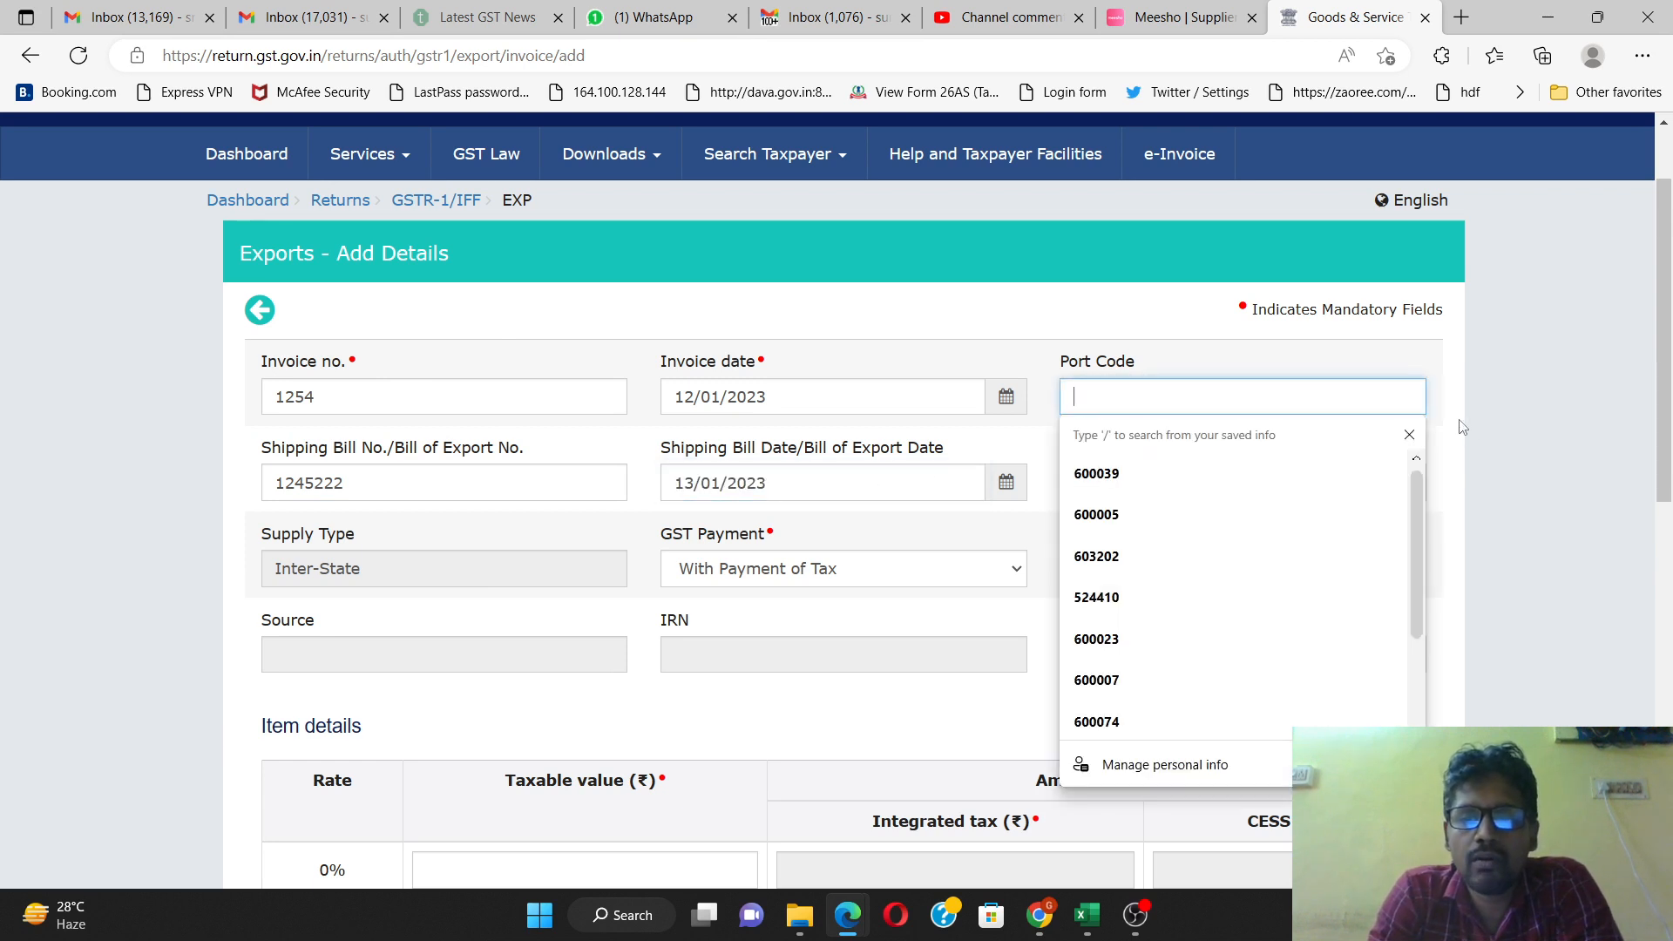
left_click(1458, 423)
left_click(1215, 390)
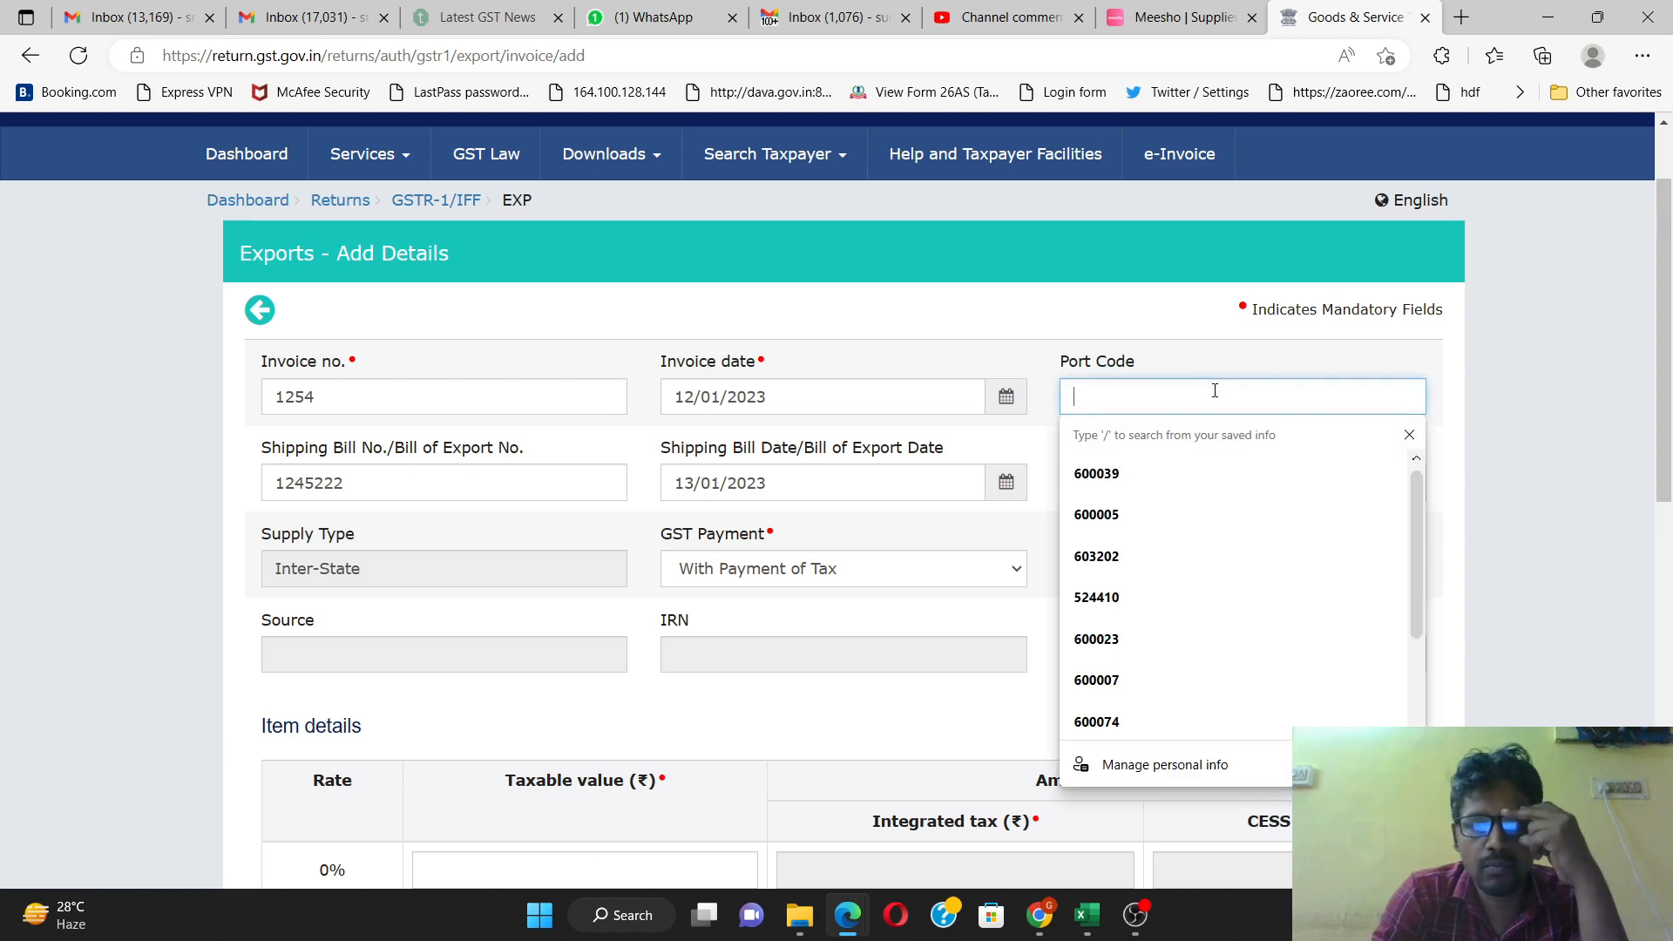
left_click(1005, 337)
left_click(1121, 381)
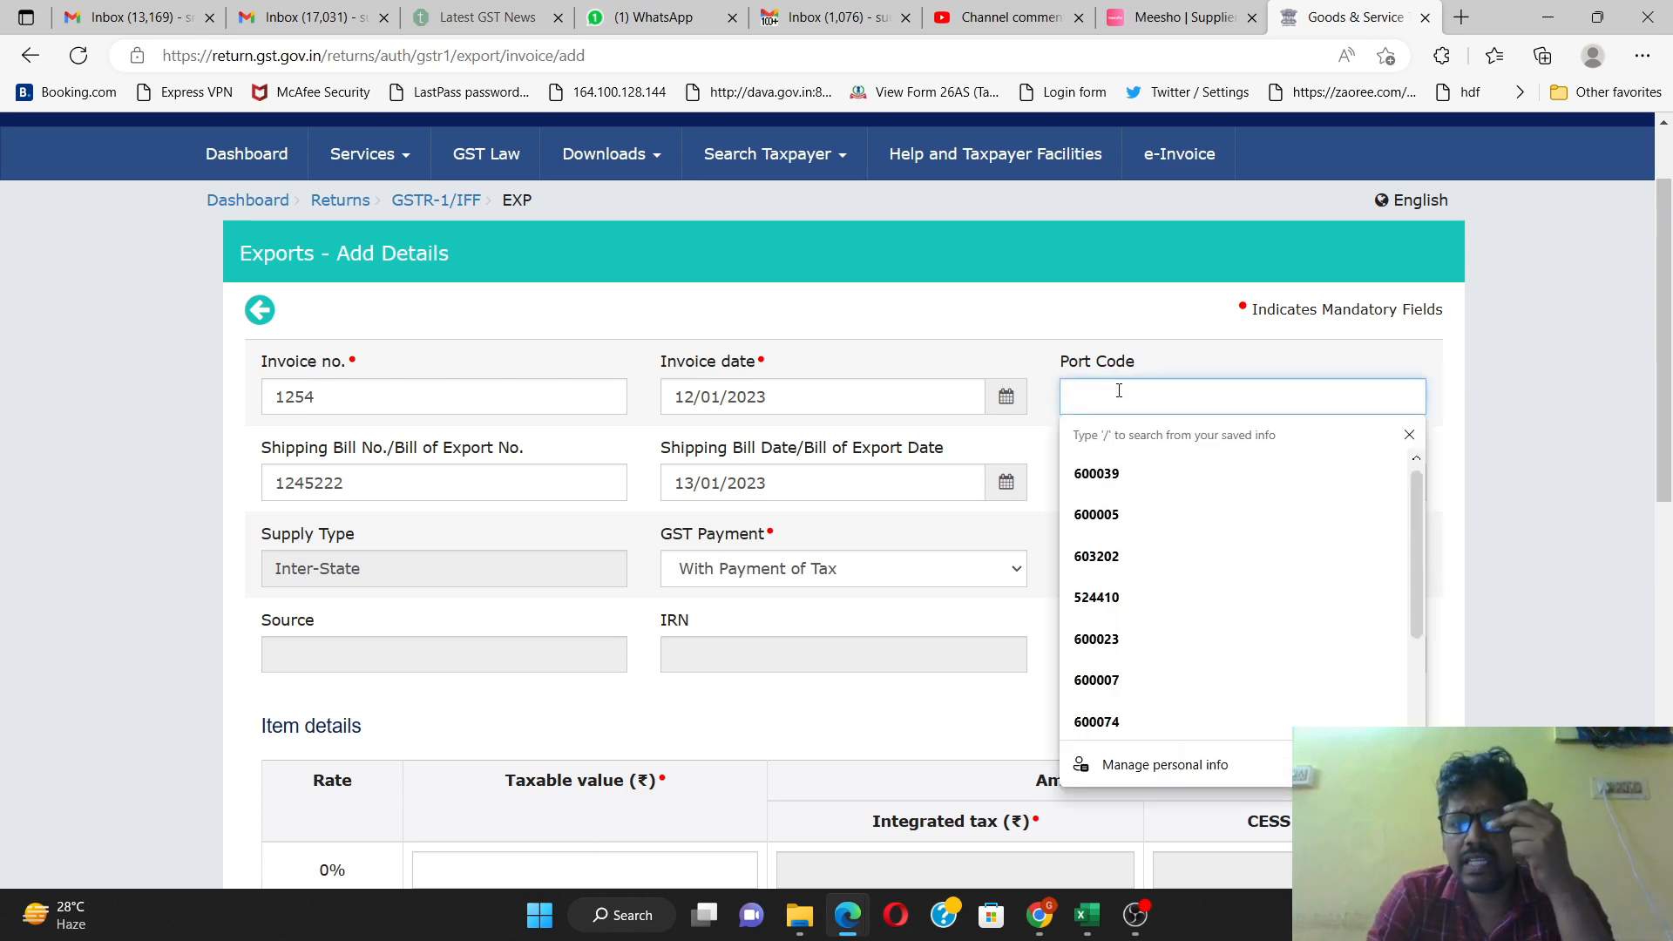
left_click(1018, 542)
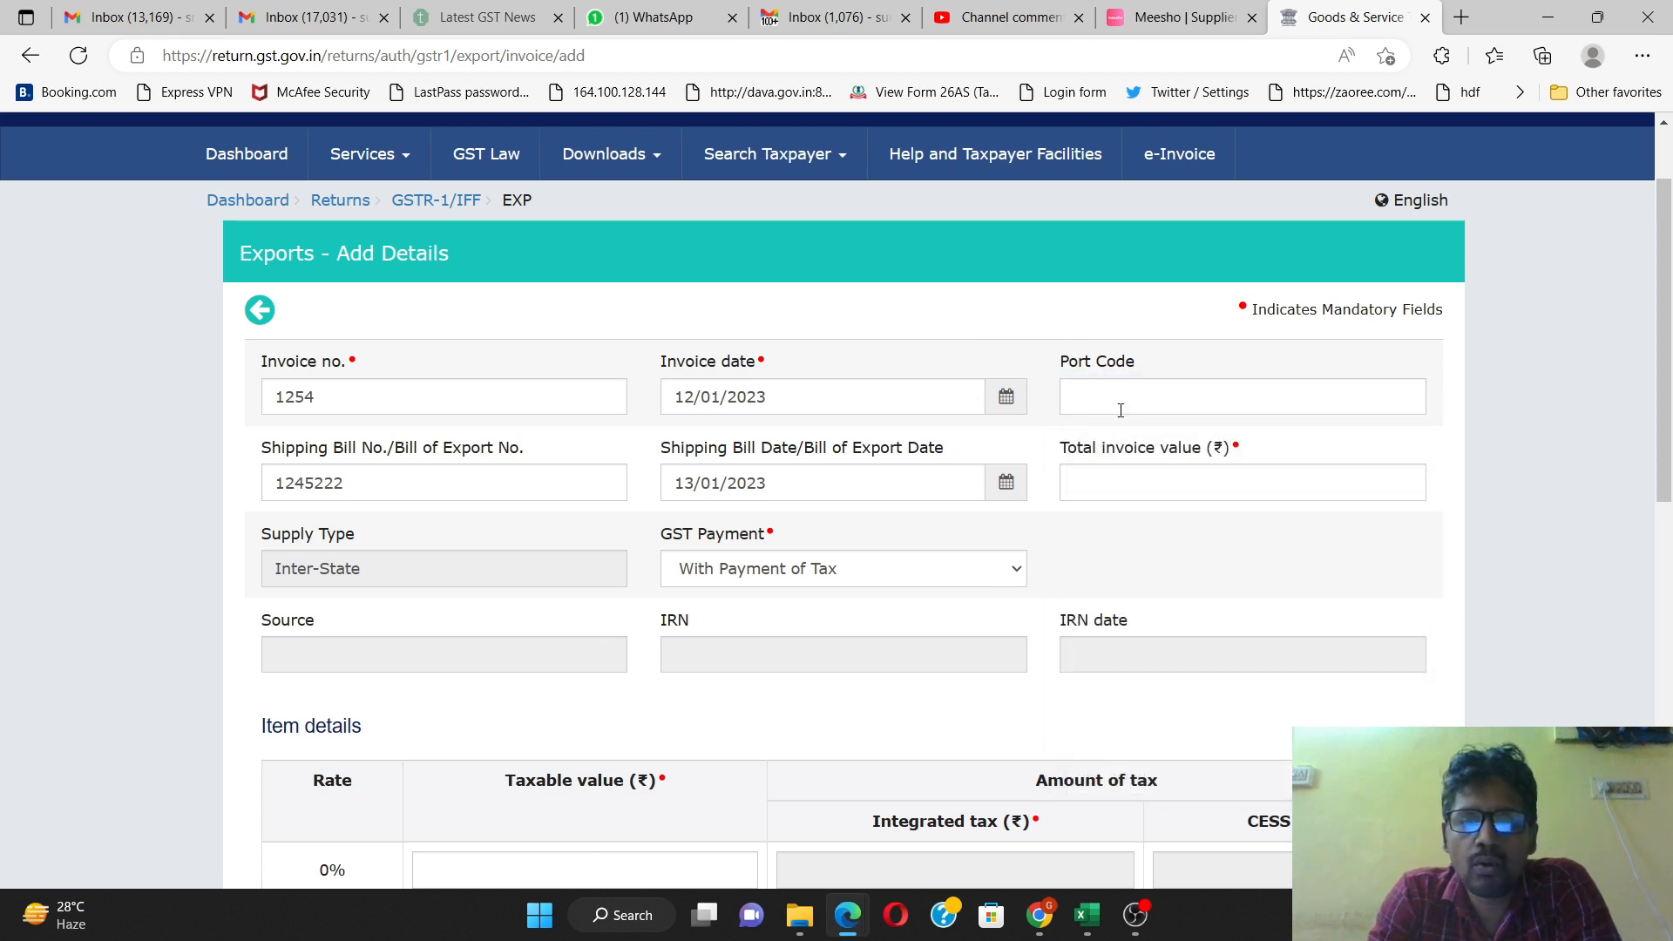
left_click(1127, 408)
left_click(1000, 535)
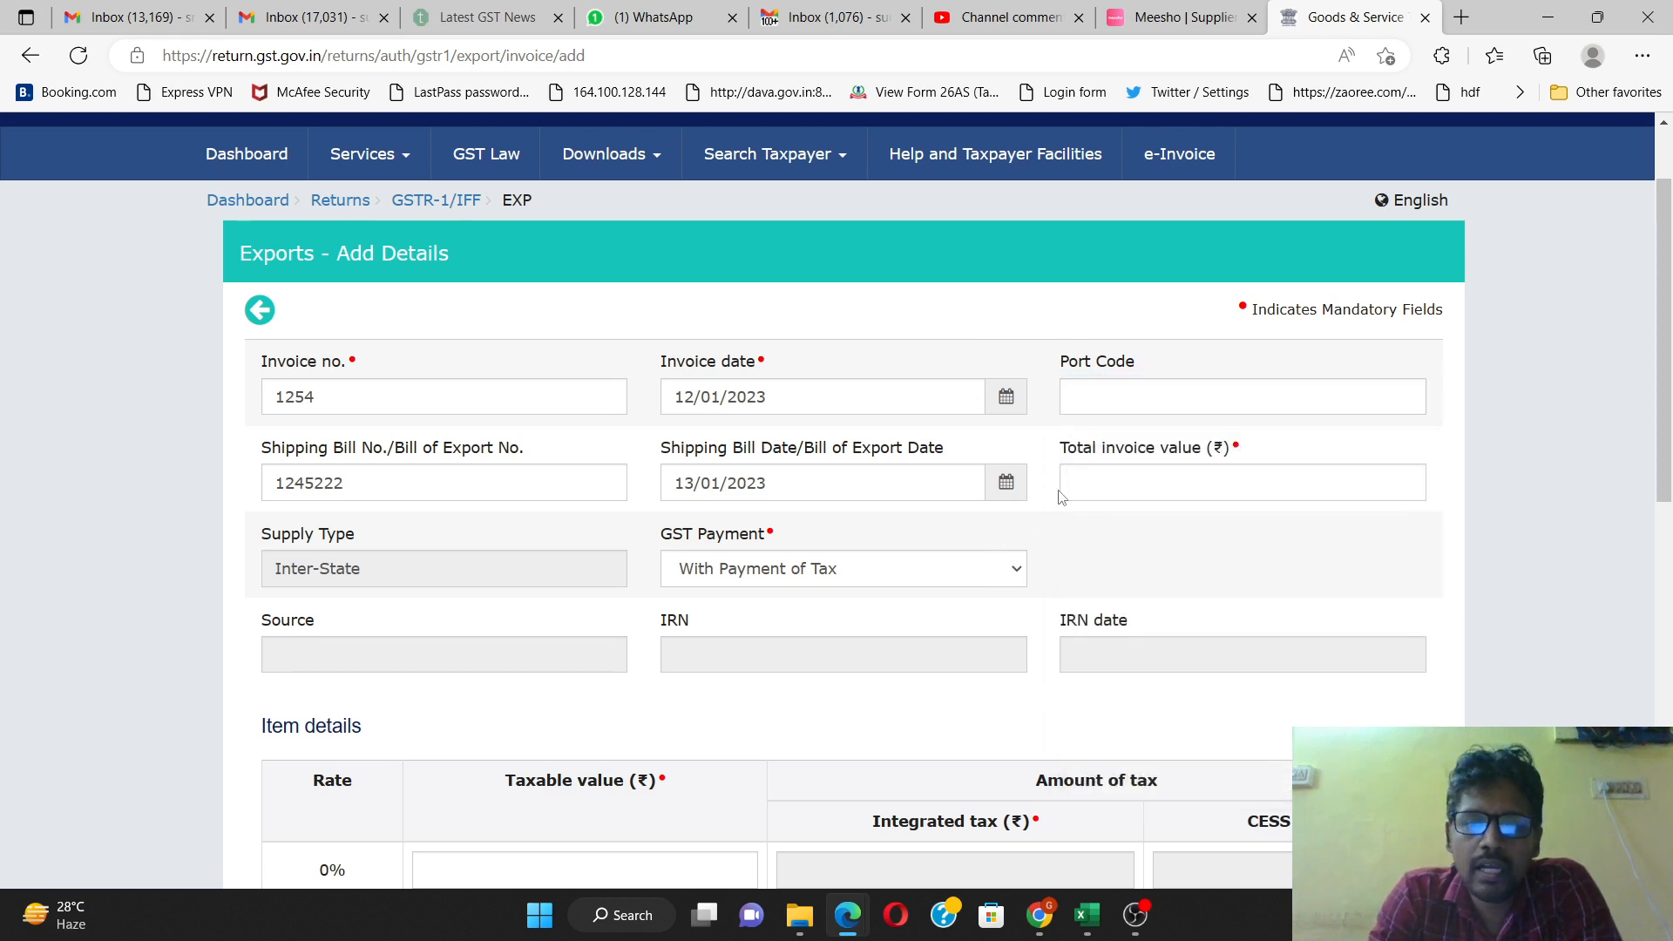
left_click(1140, 486)
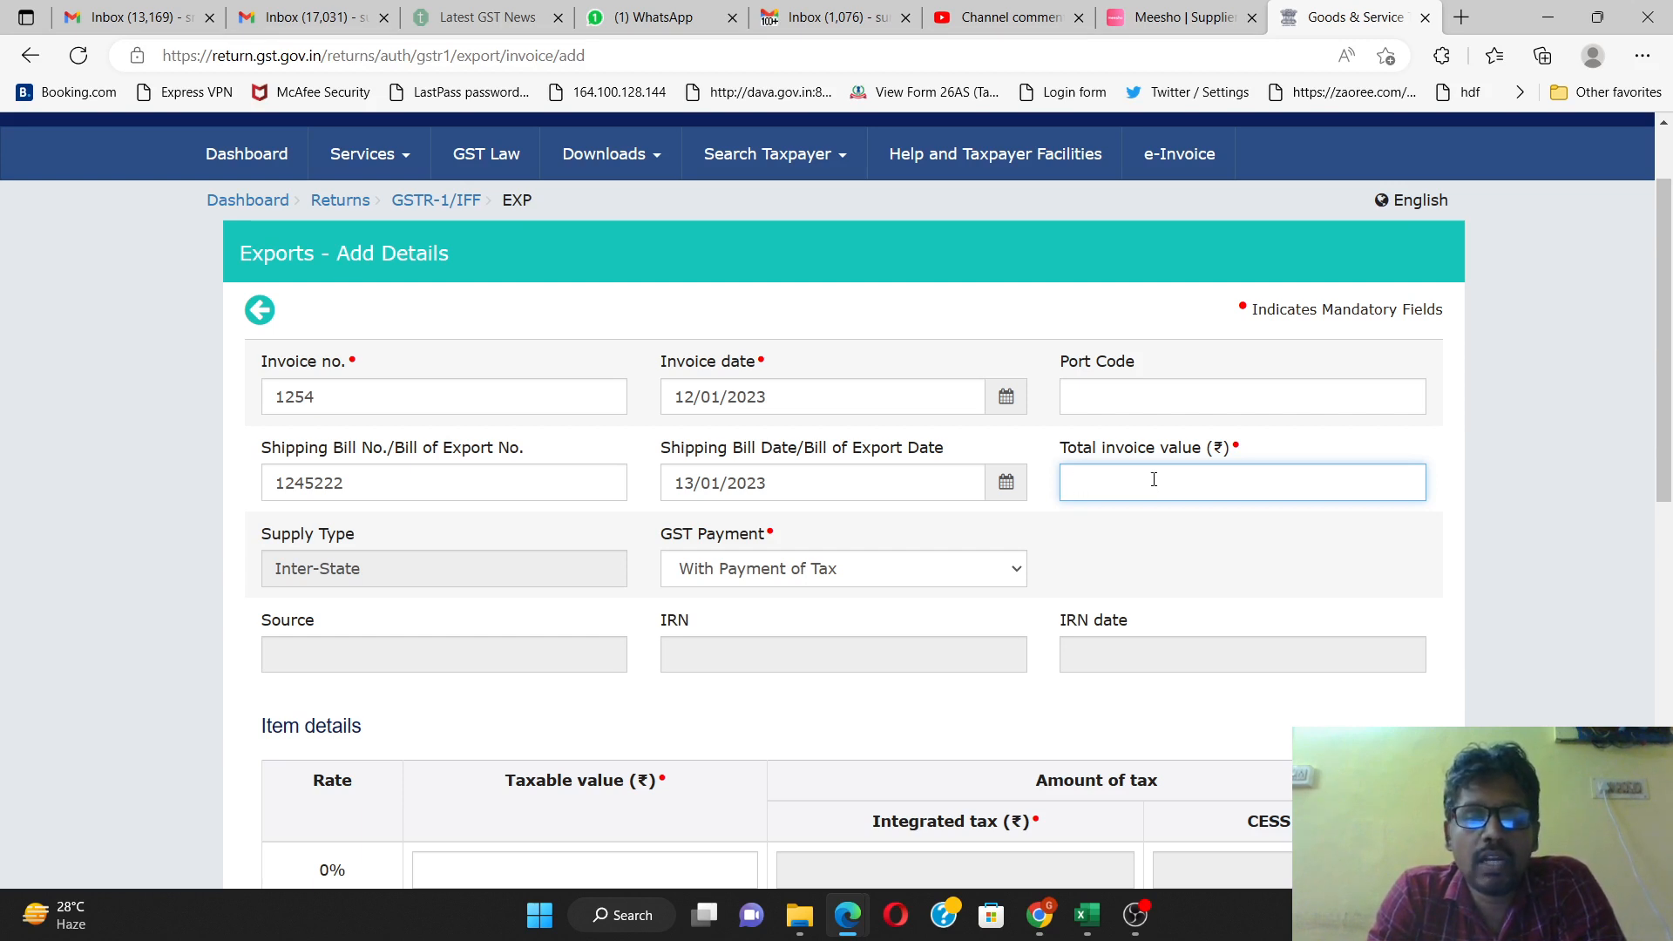
- Set the export invoice's GST payment option to Without Payment of Tax
left_click(810, 572)
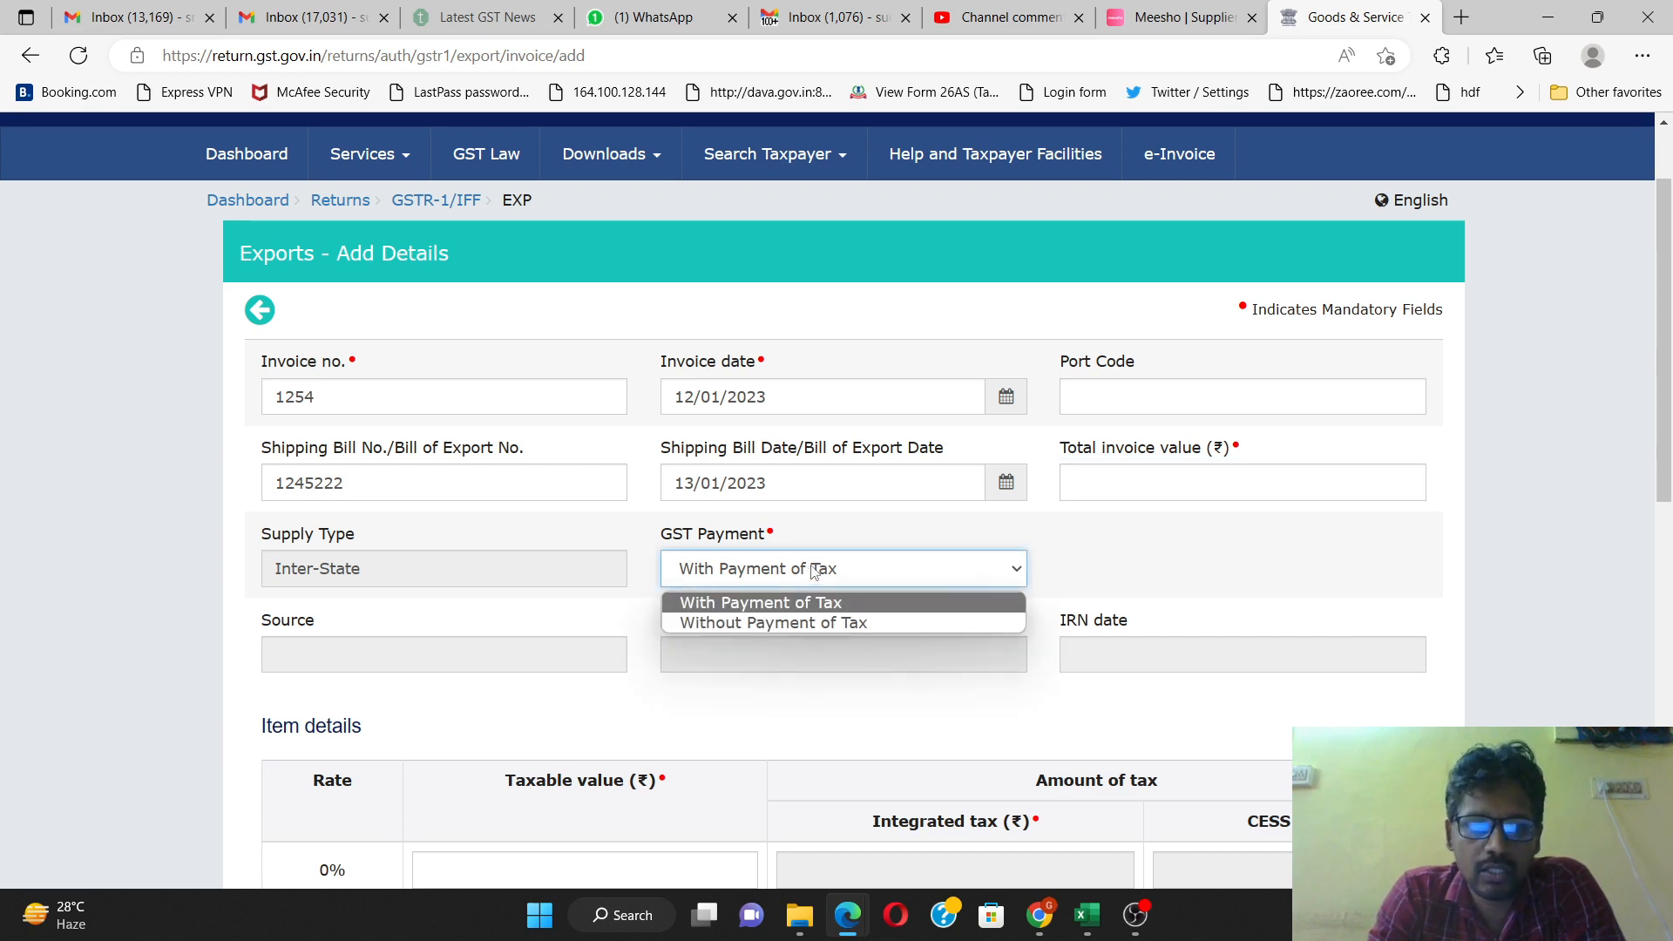
left_click(842, 624)
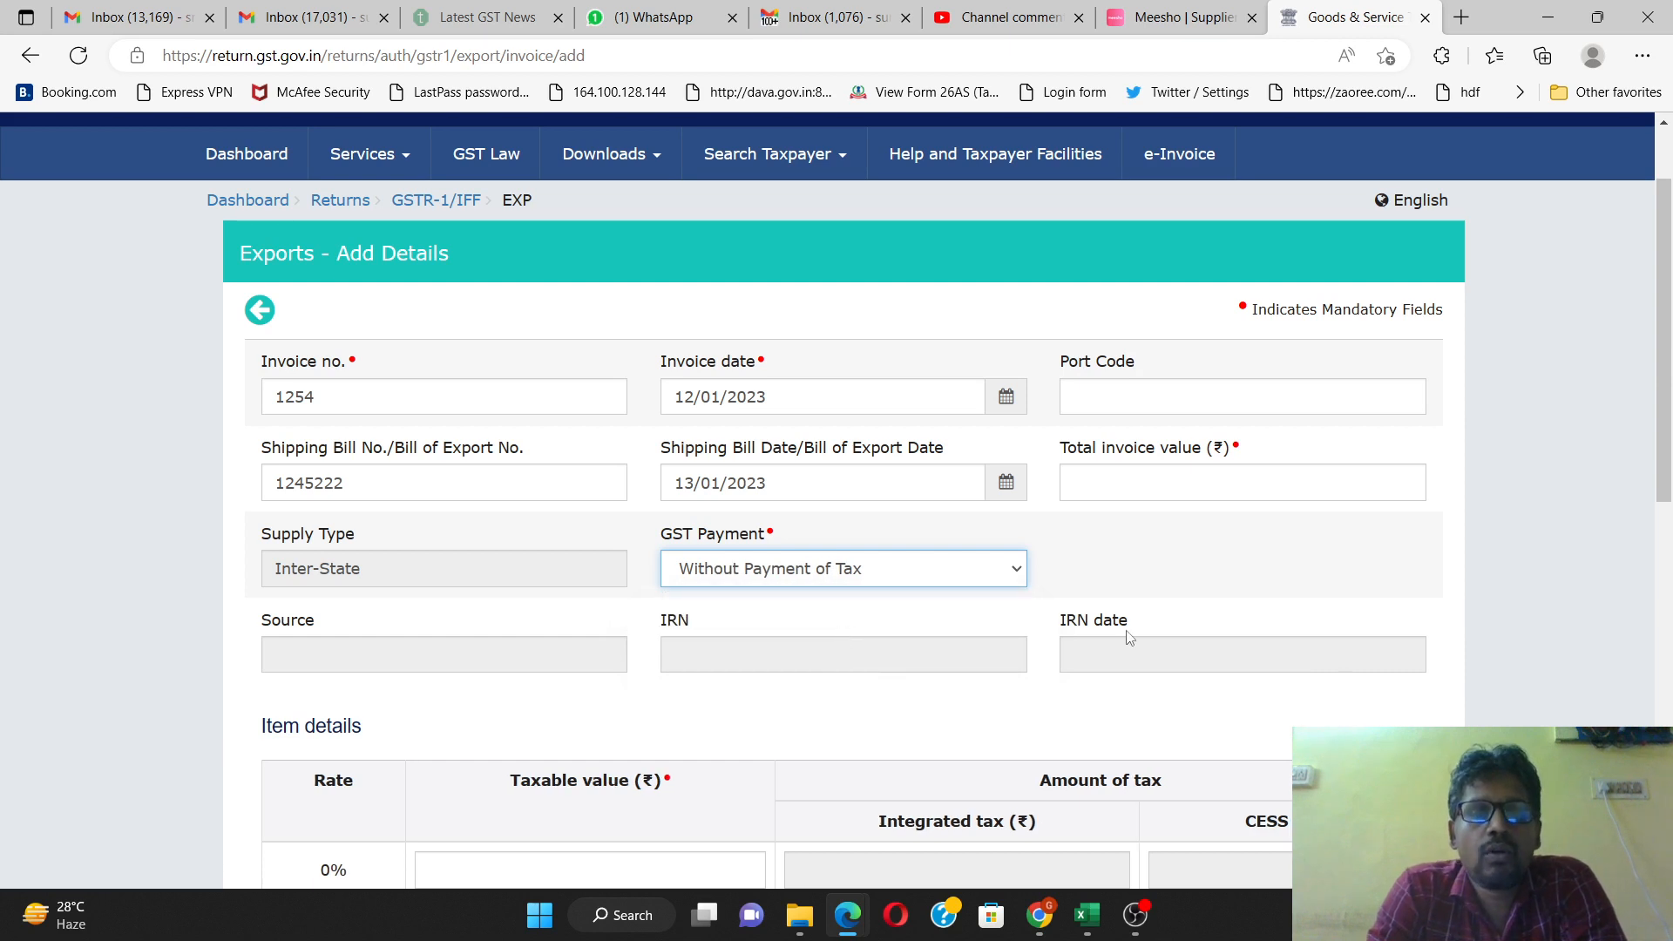
scroll(841, 636, "down", 1)
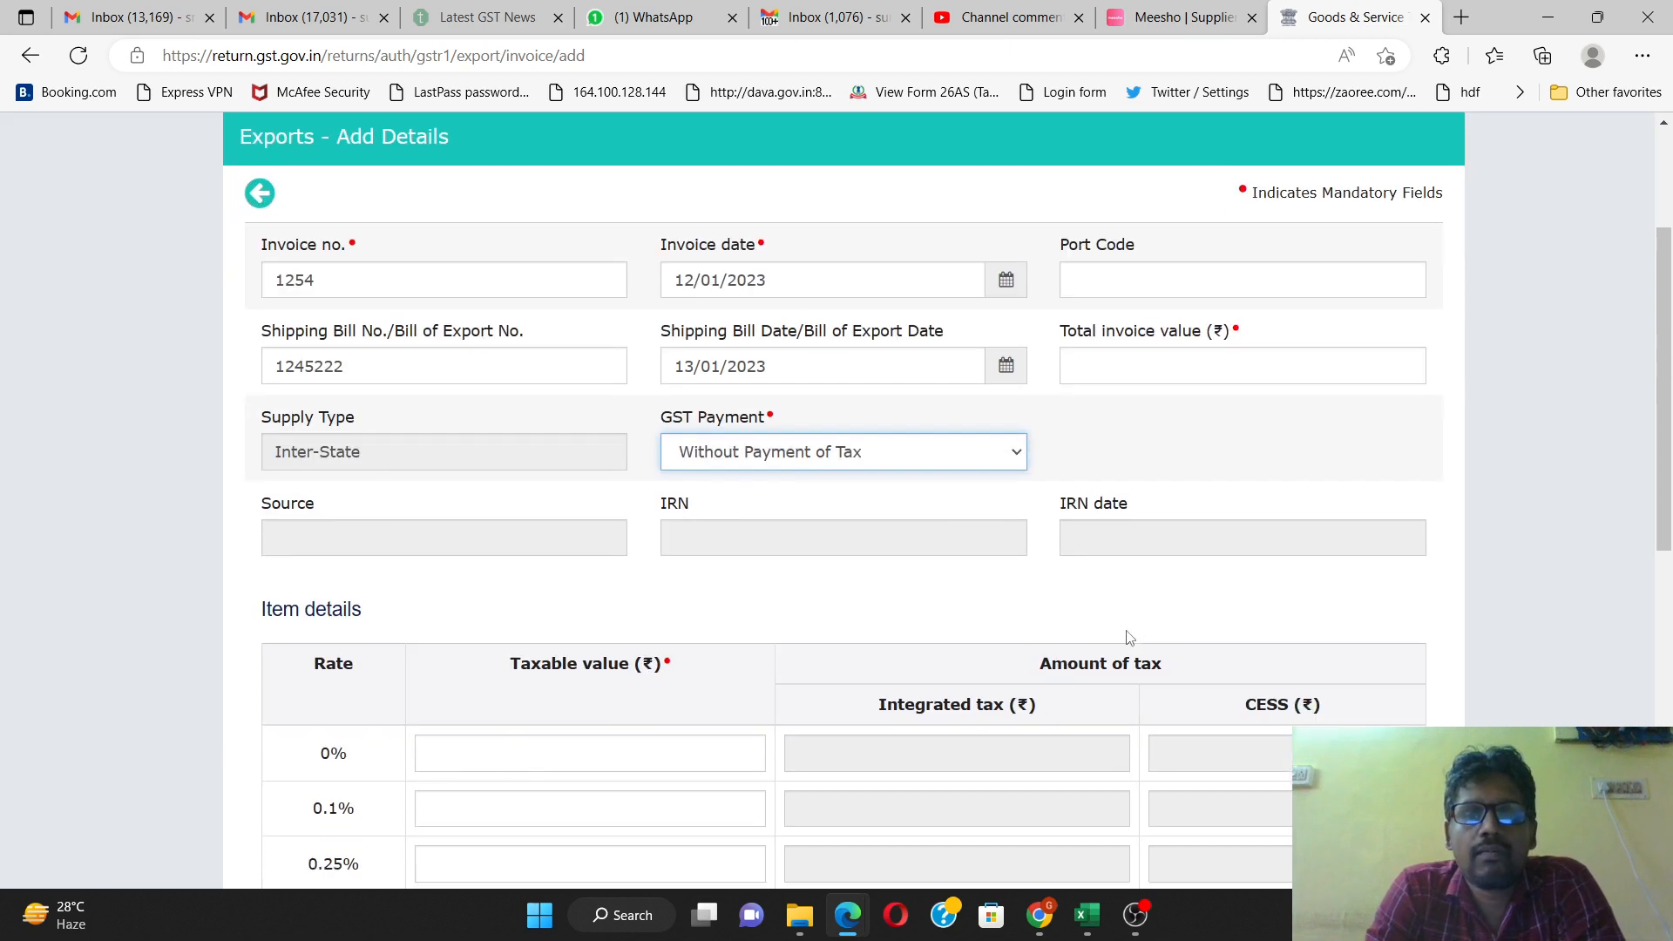
left_click(929, 460)
left_click(929, 460)
- Examine the taxable value and tax amount fields for each rate in the item details, together with the GST payment option
scroll(1255, 453, "down", 2)
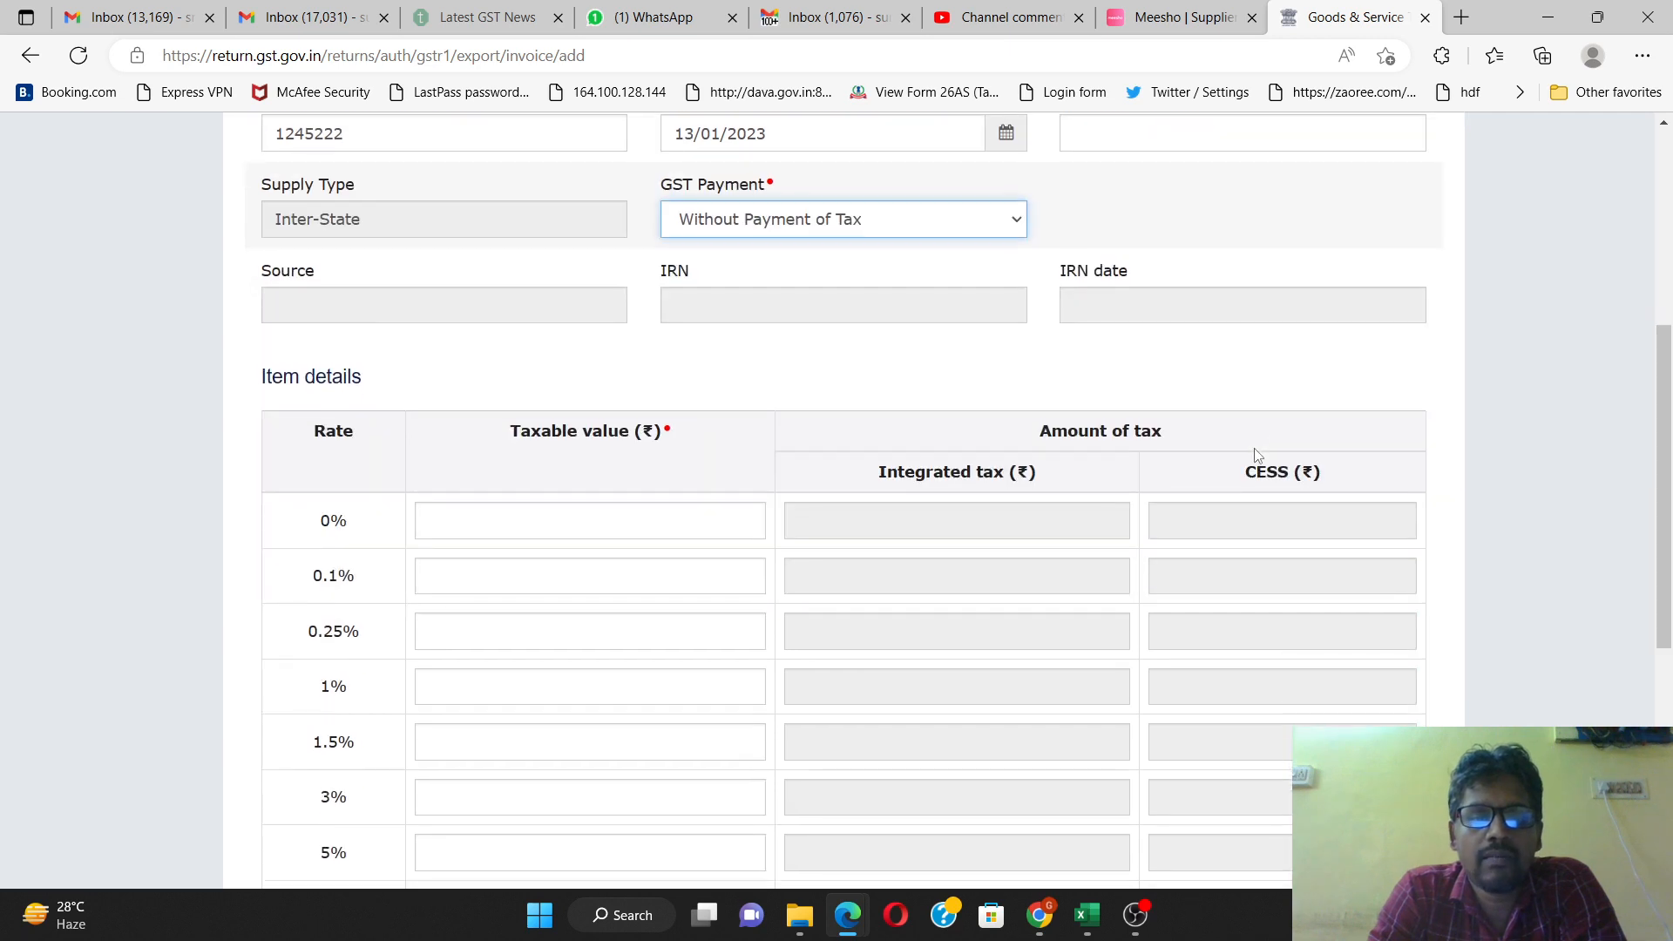
scroll(1255, 454, "down", 3)
scroll(895, 351, "up", 2)
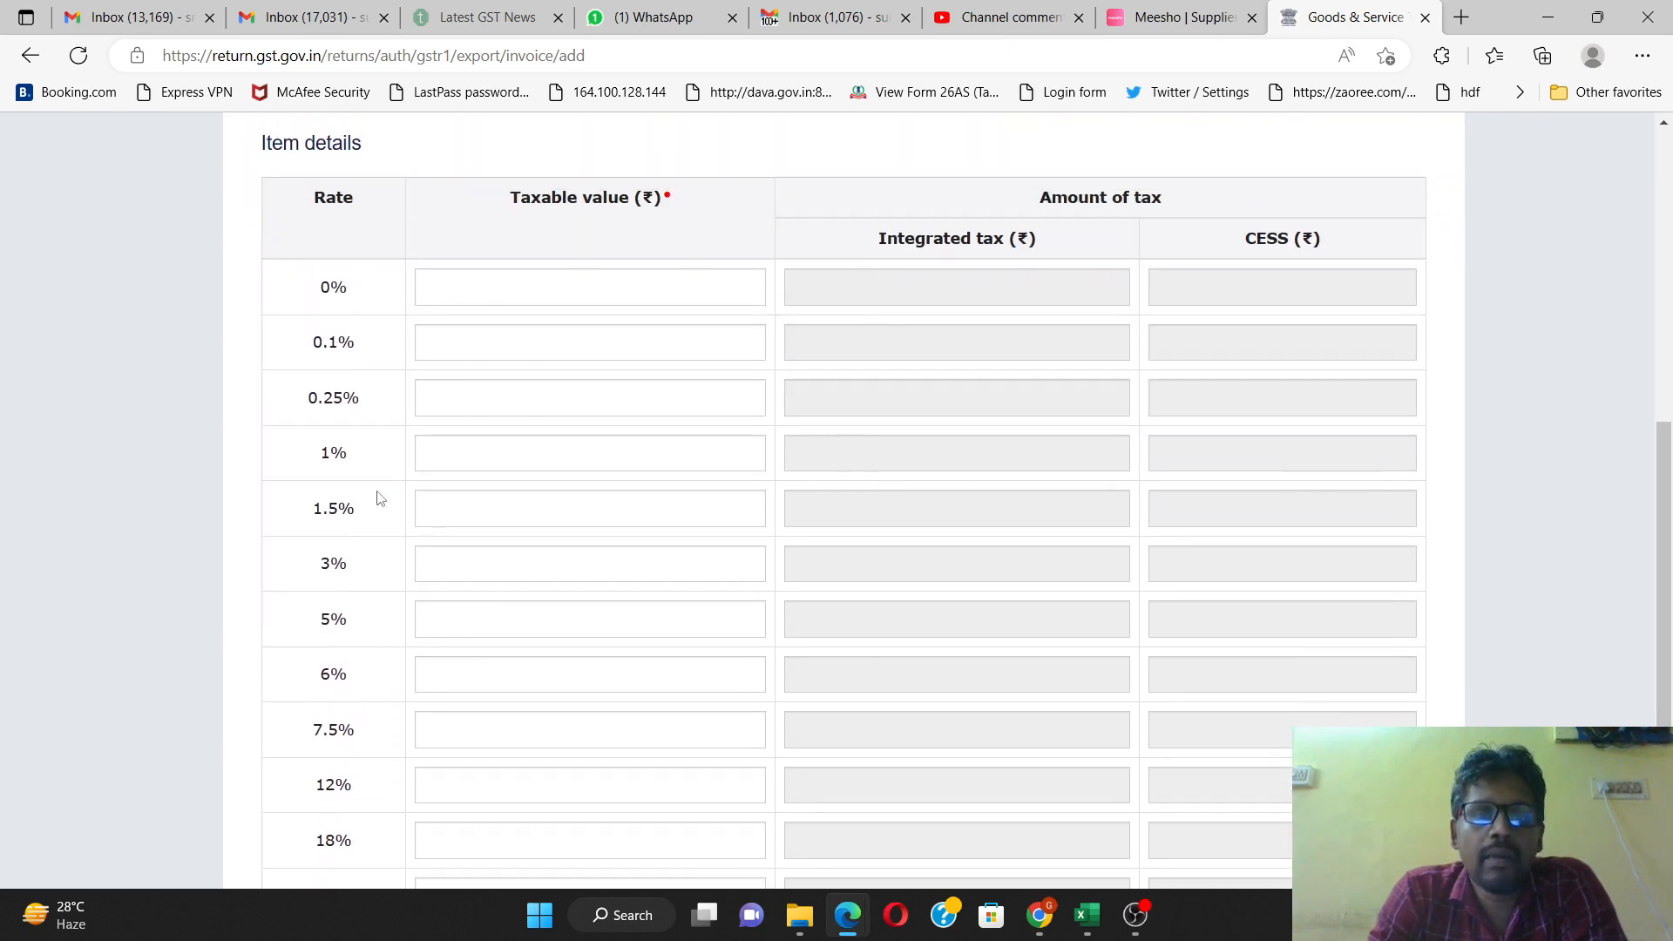
left_click(544, 550)
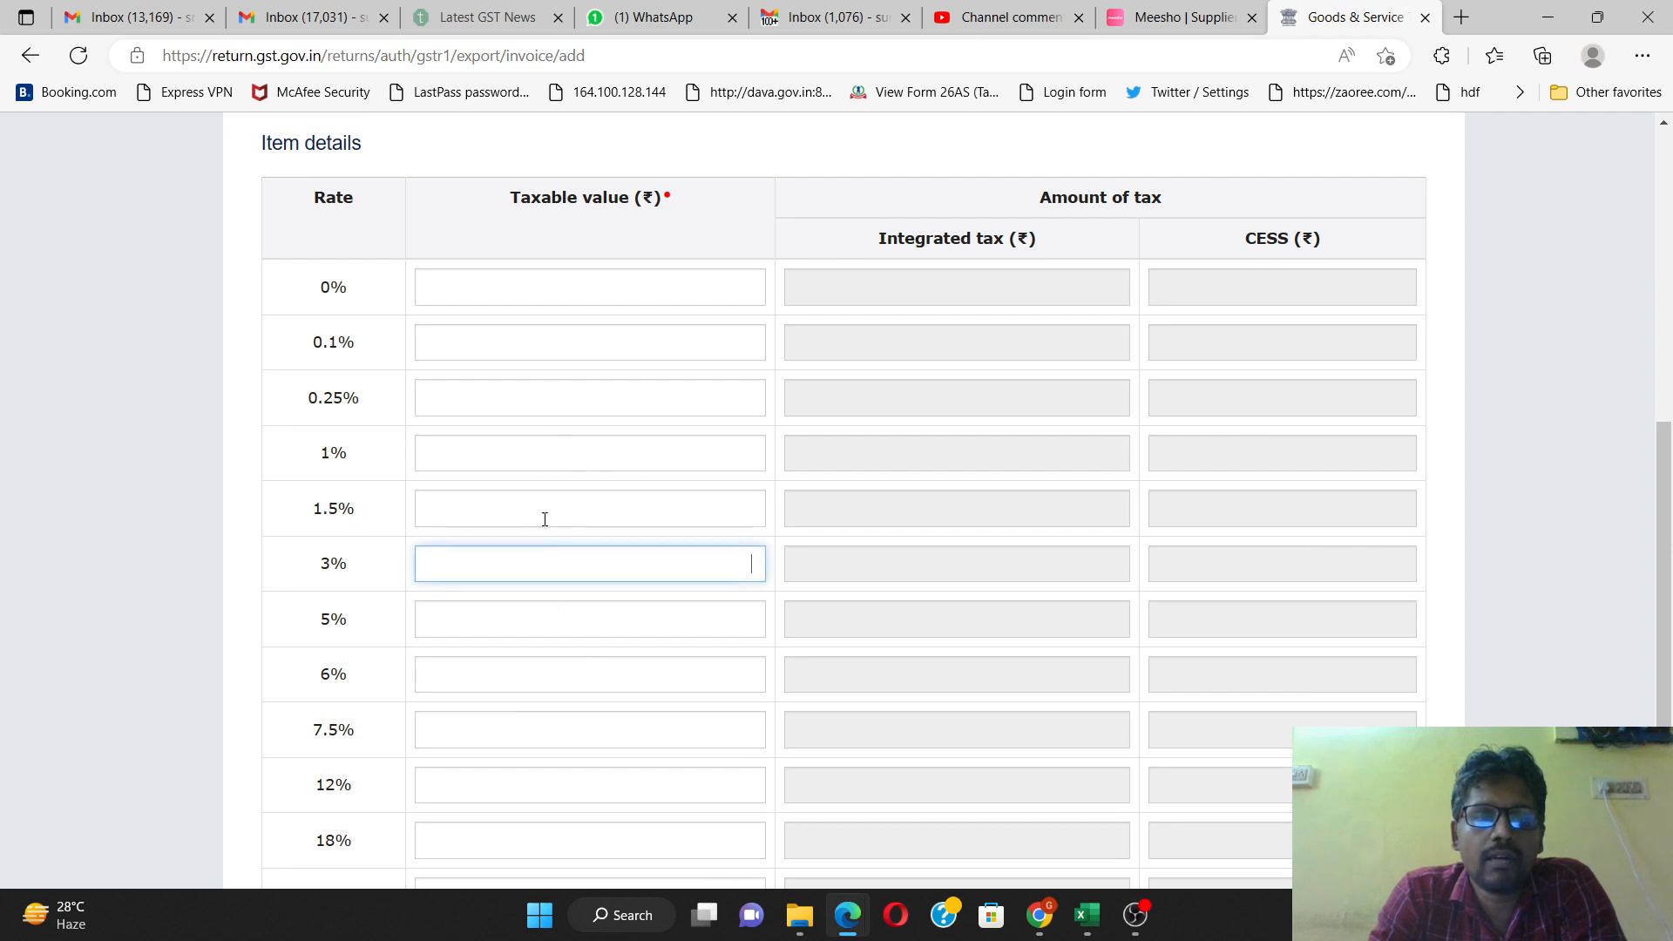
left_click(558, 371)
left_click(560, 347)
left_click(583, 297)
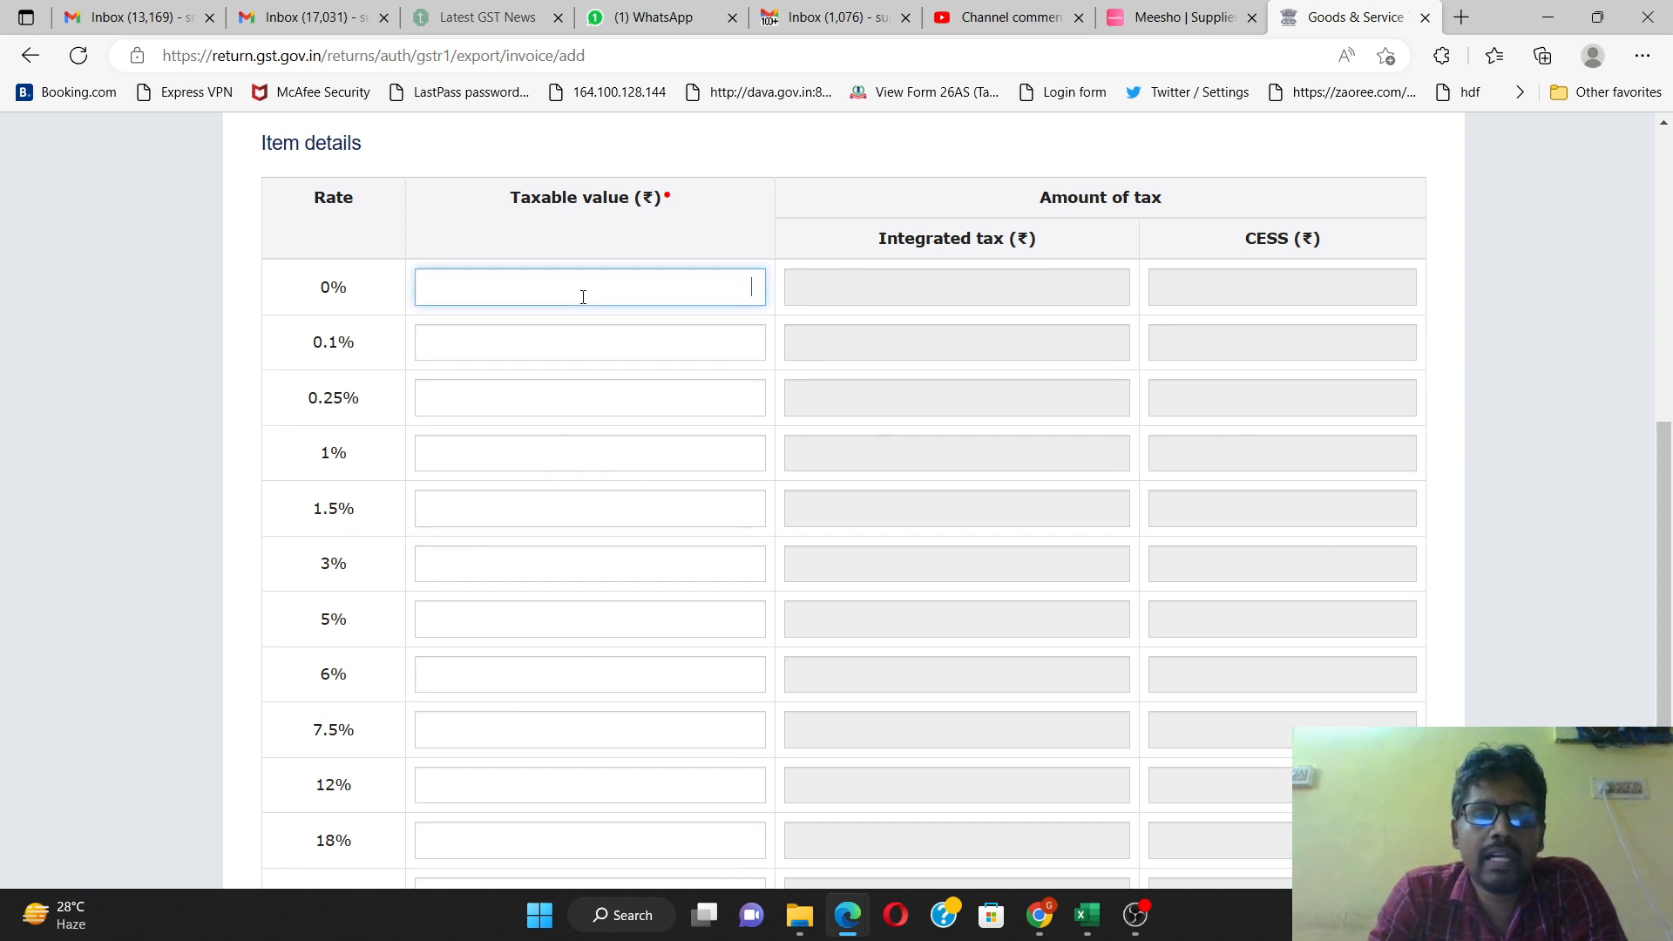
scroll(652, 416, "up", 2)
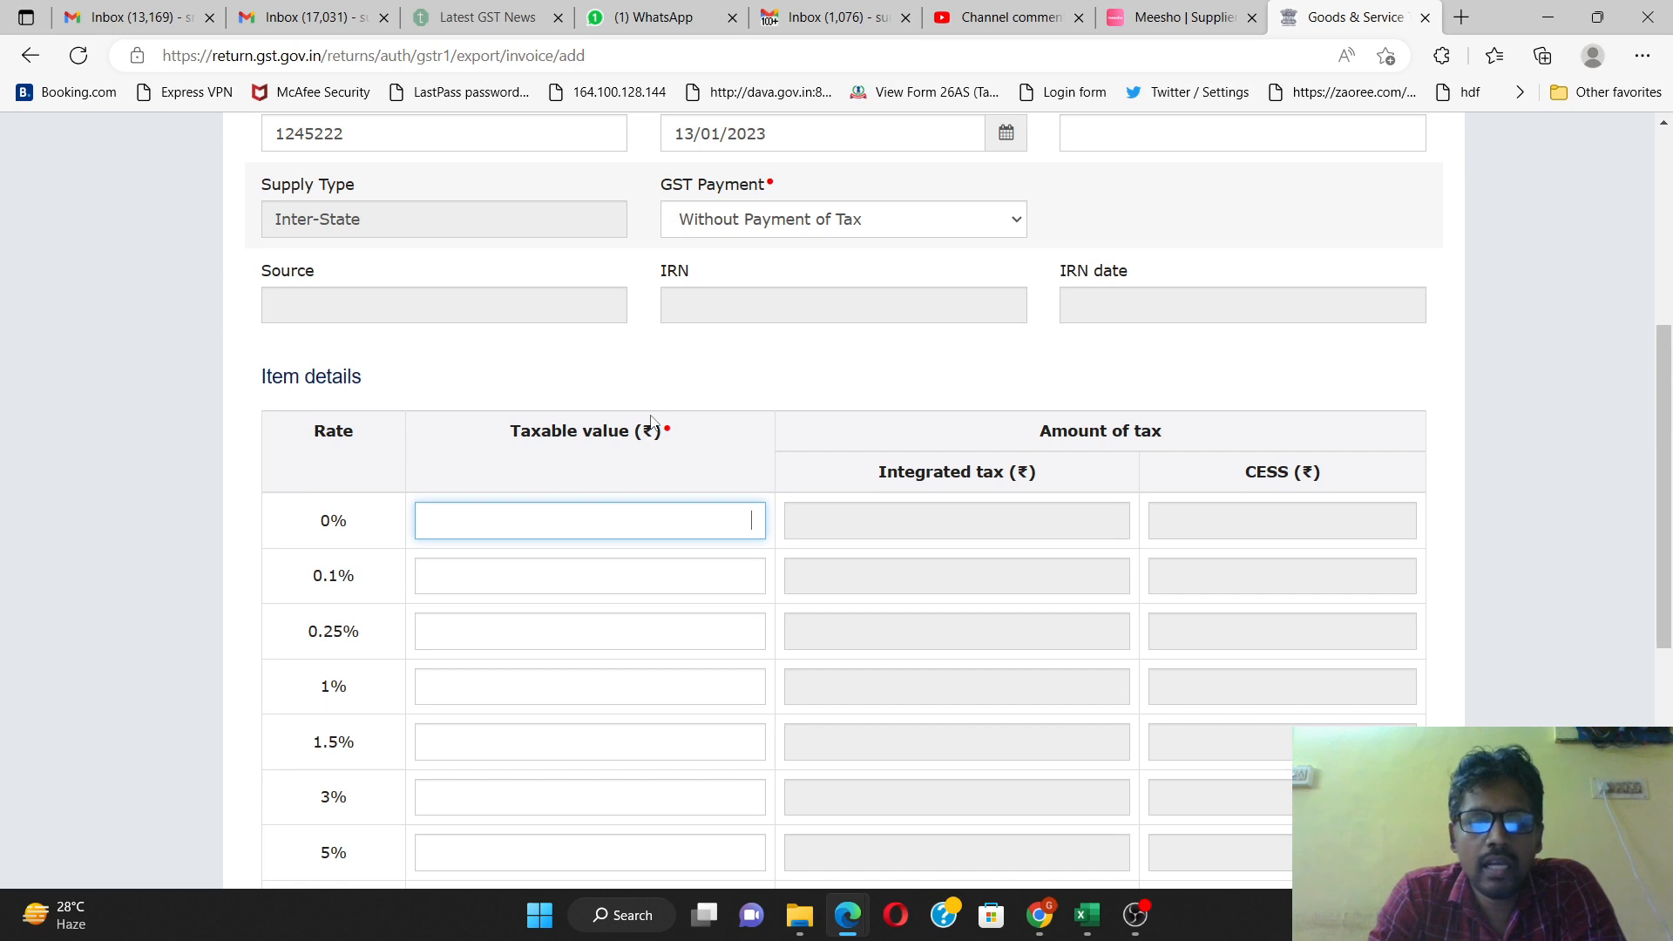
scroll(800, 455, "up", 3)
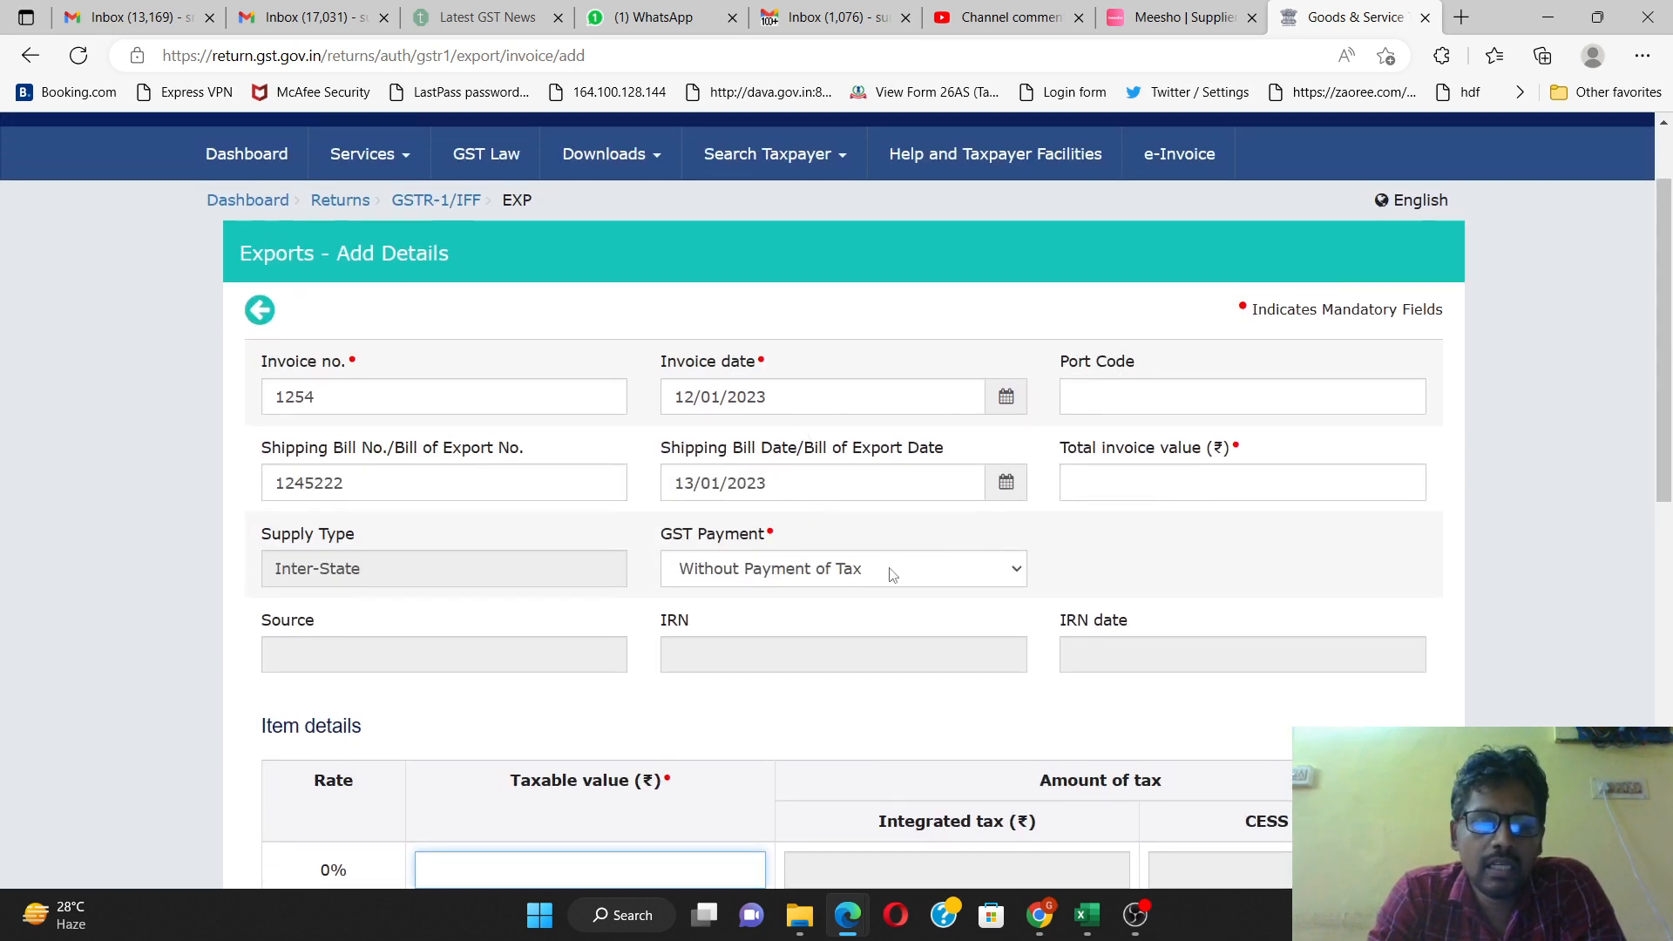
scroll(893, 575, "down", 3)
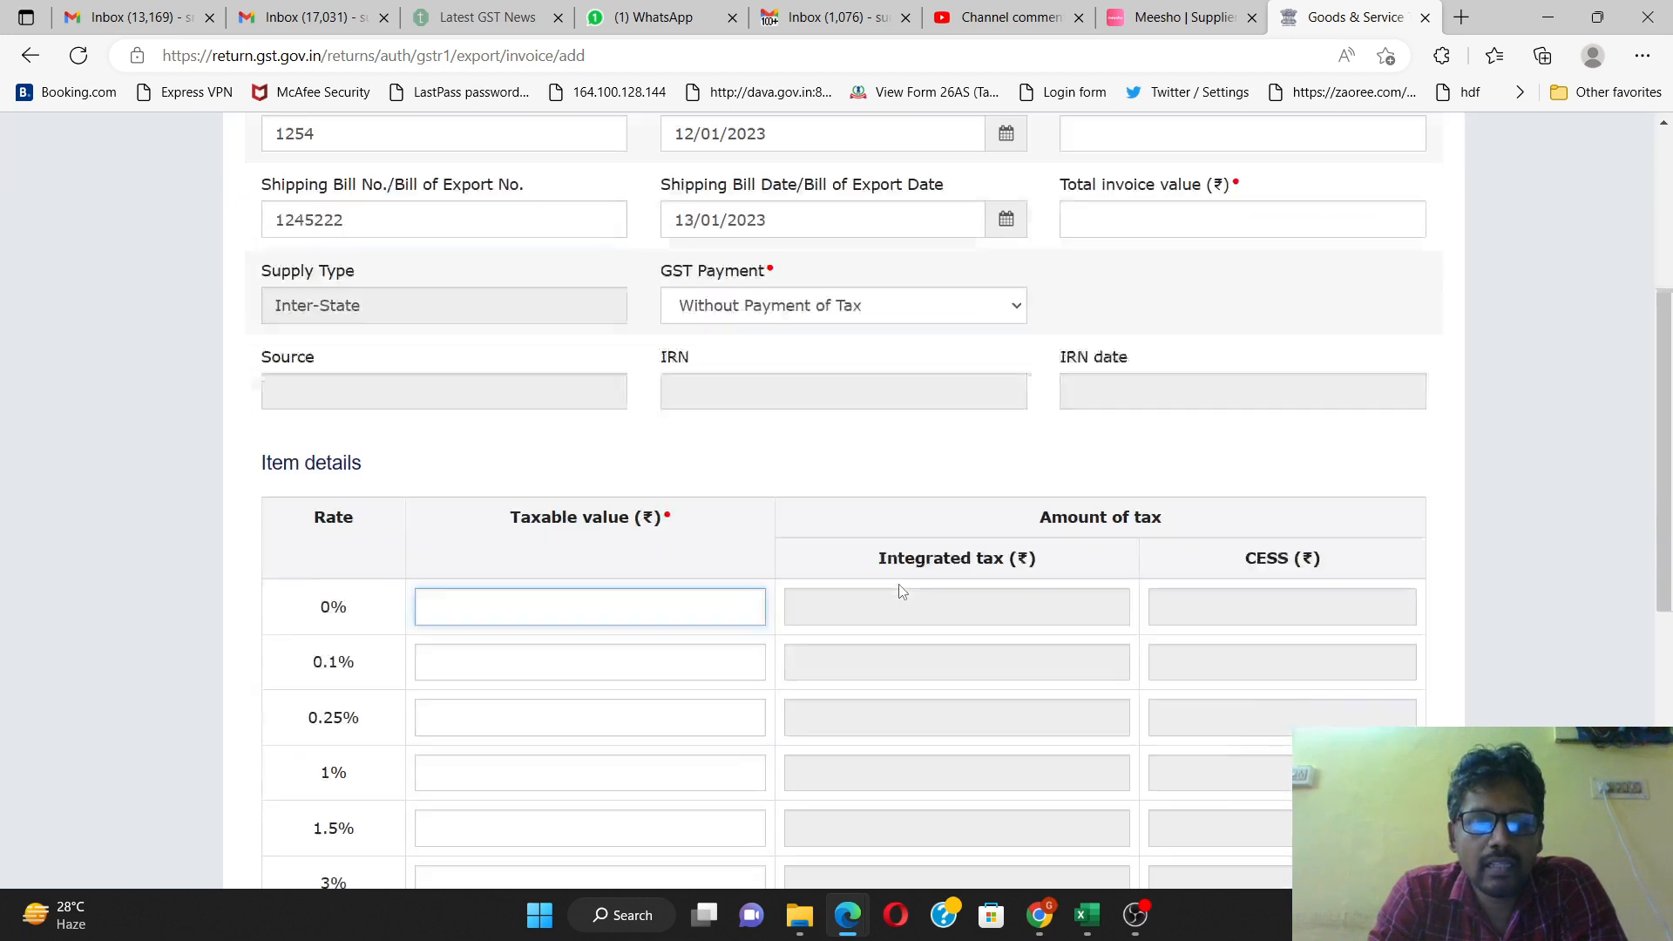
scroll(897, 579, "up", 1)
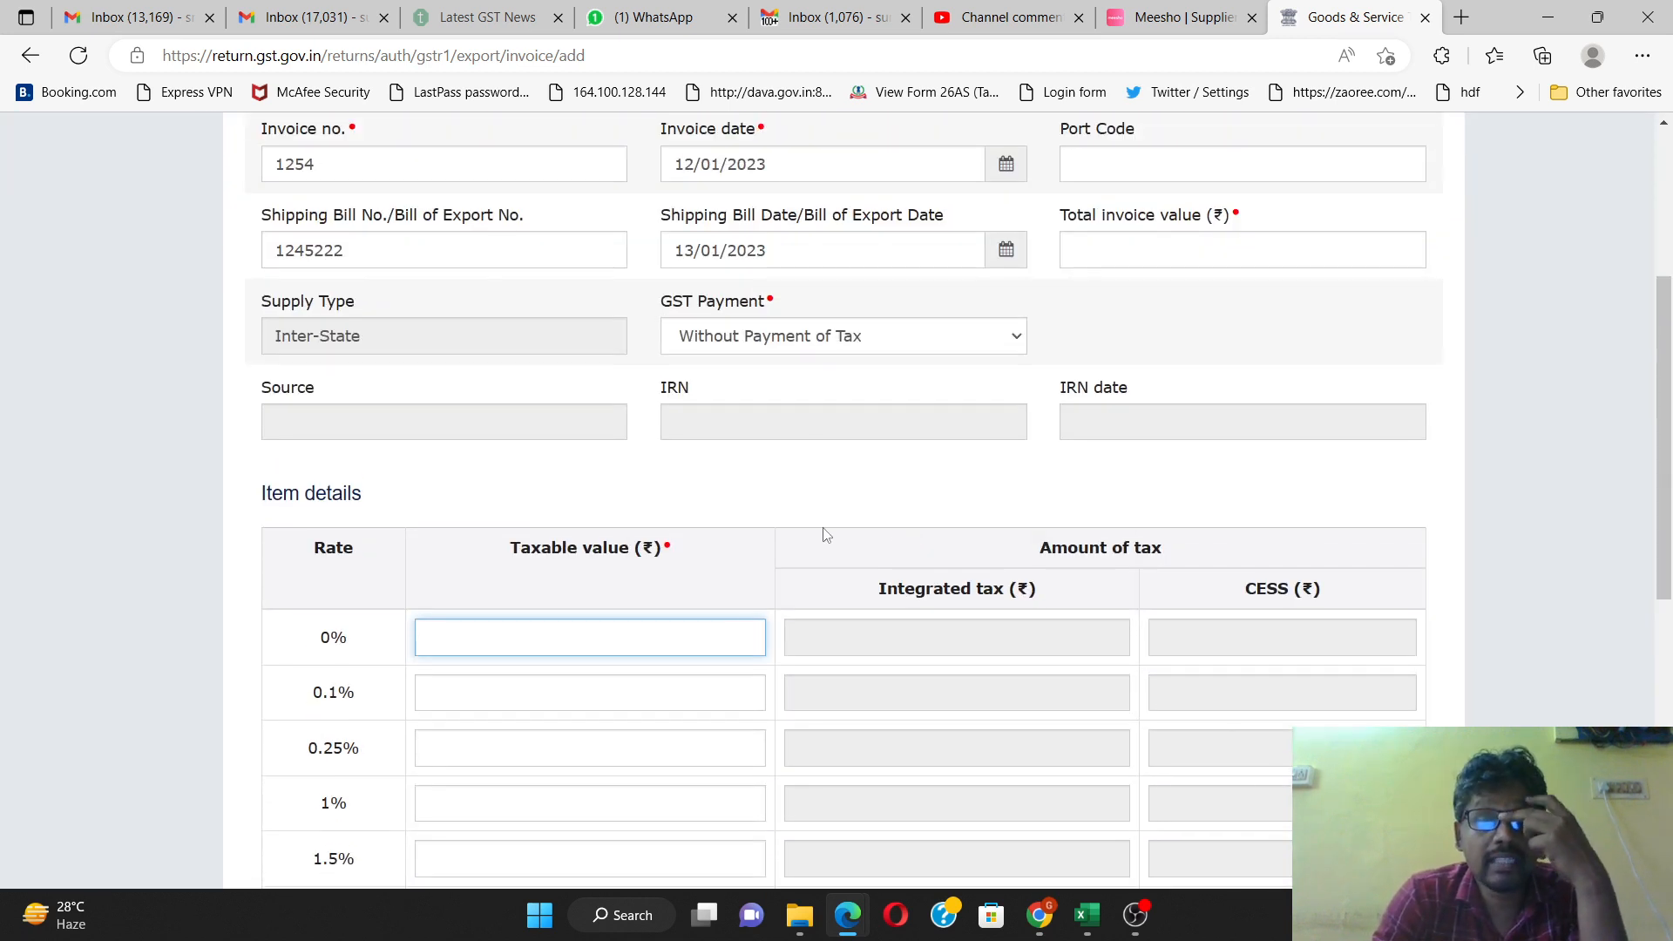
scroll(827, 534, "down", 2)
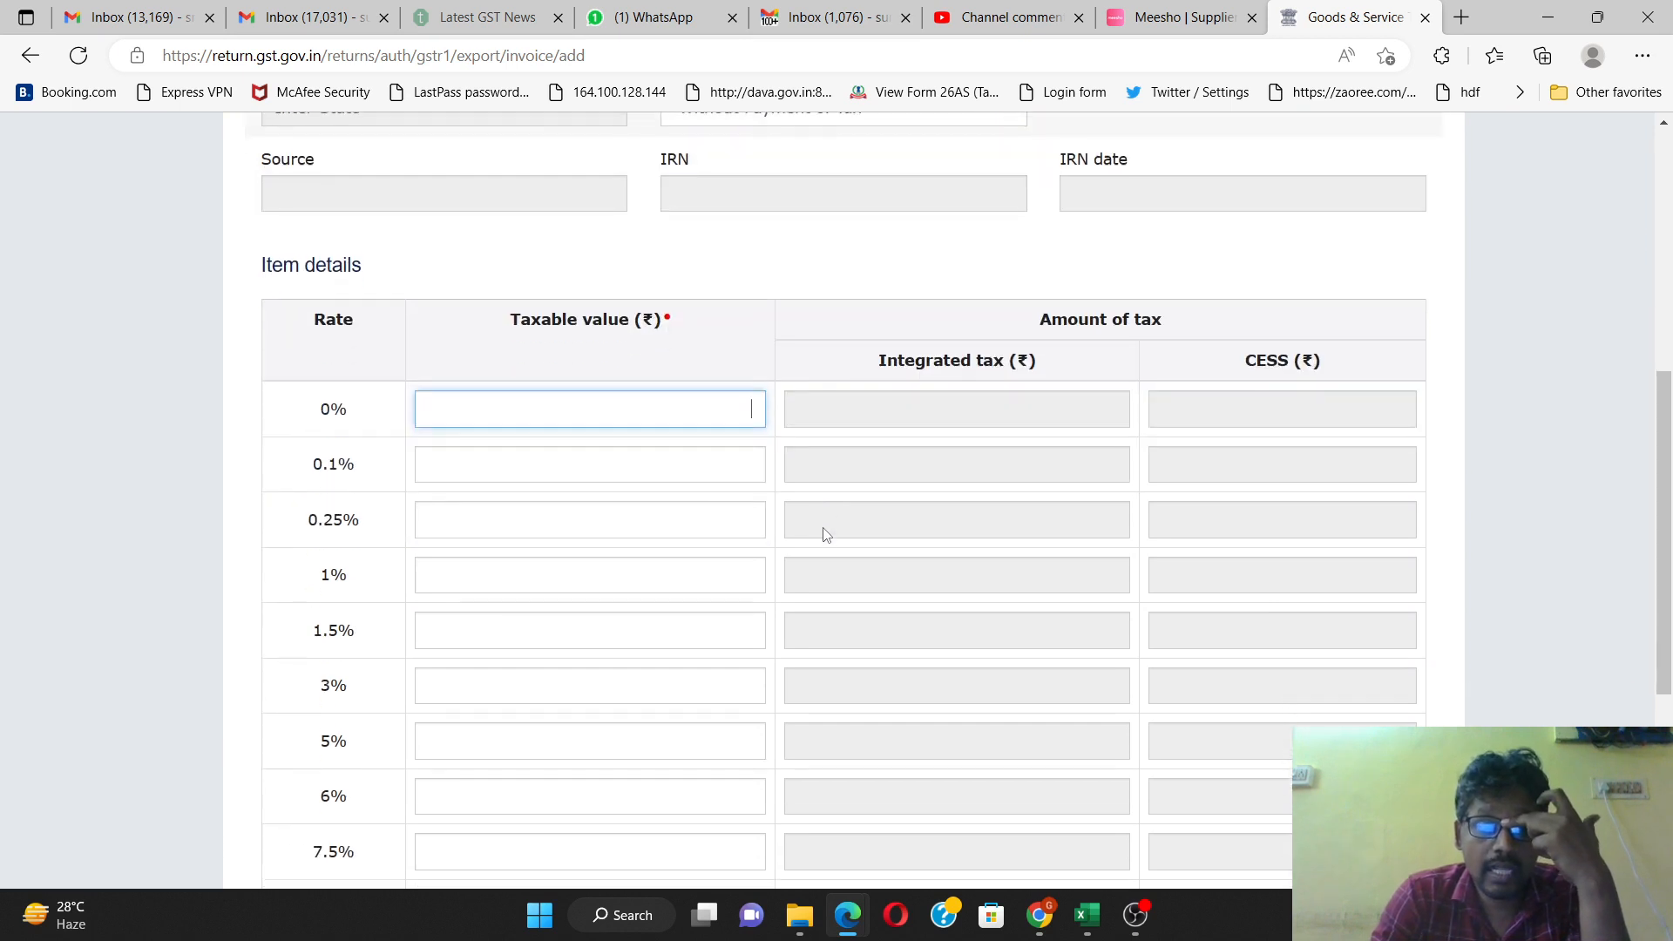
- Enter a taxable value of 14,50,000 in the 18% rate row of the item details
left_click(659, 676)
scroll(666, 671, "down", 2)
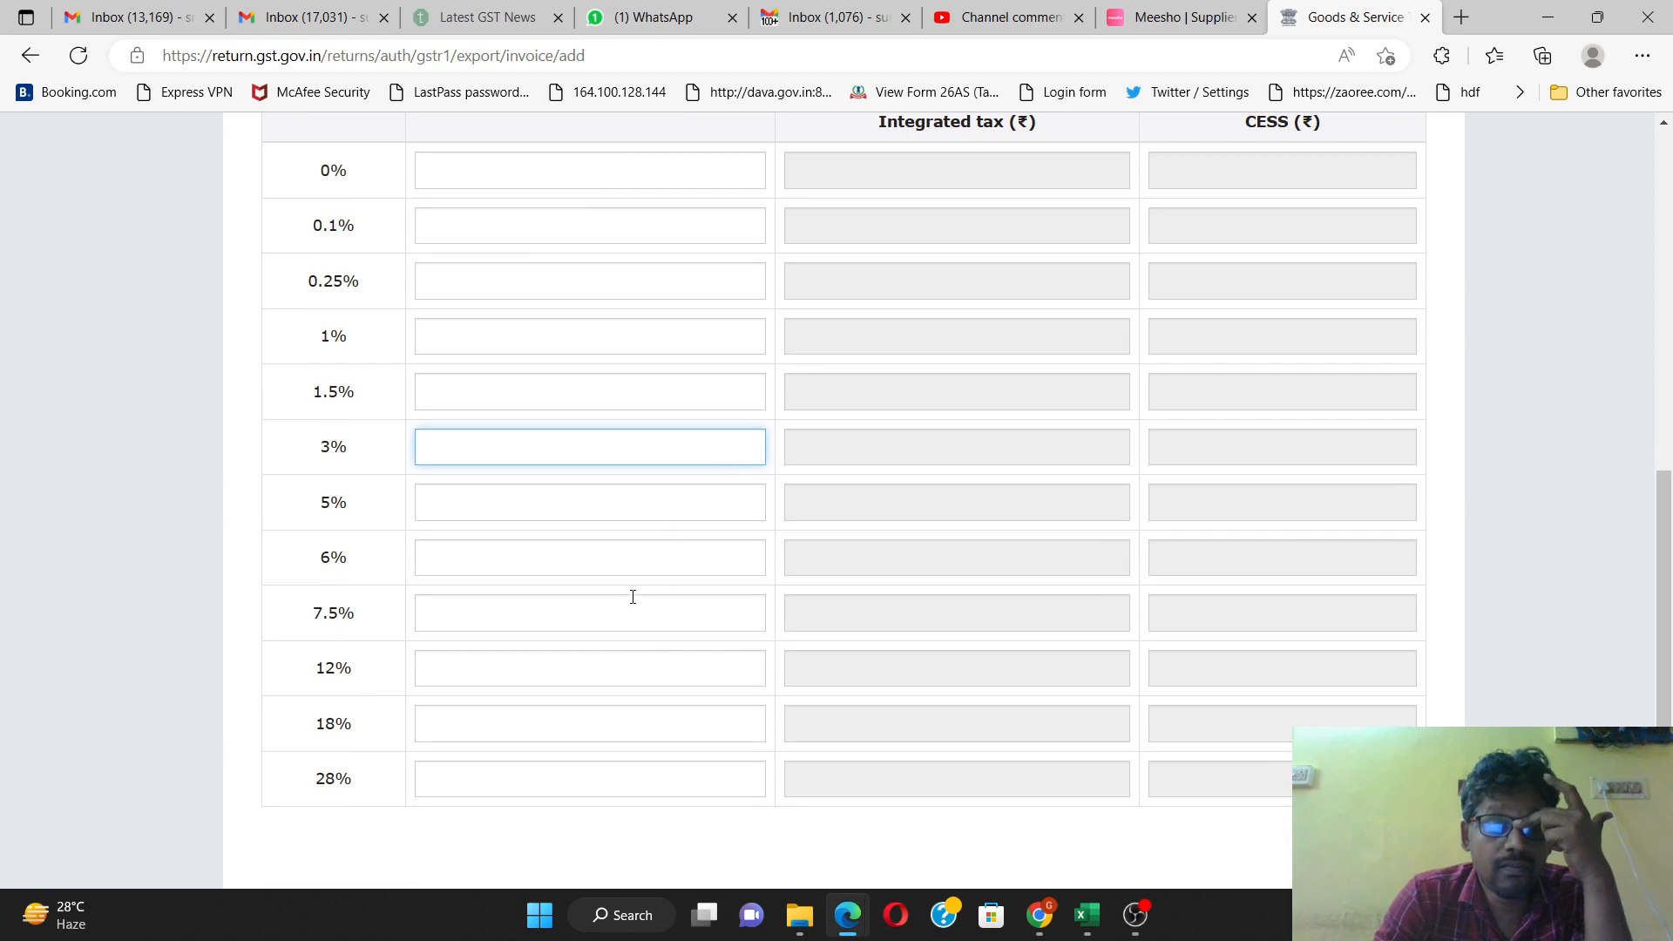
left_click(620, 668)
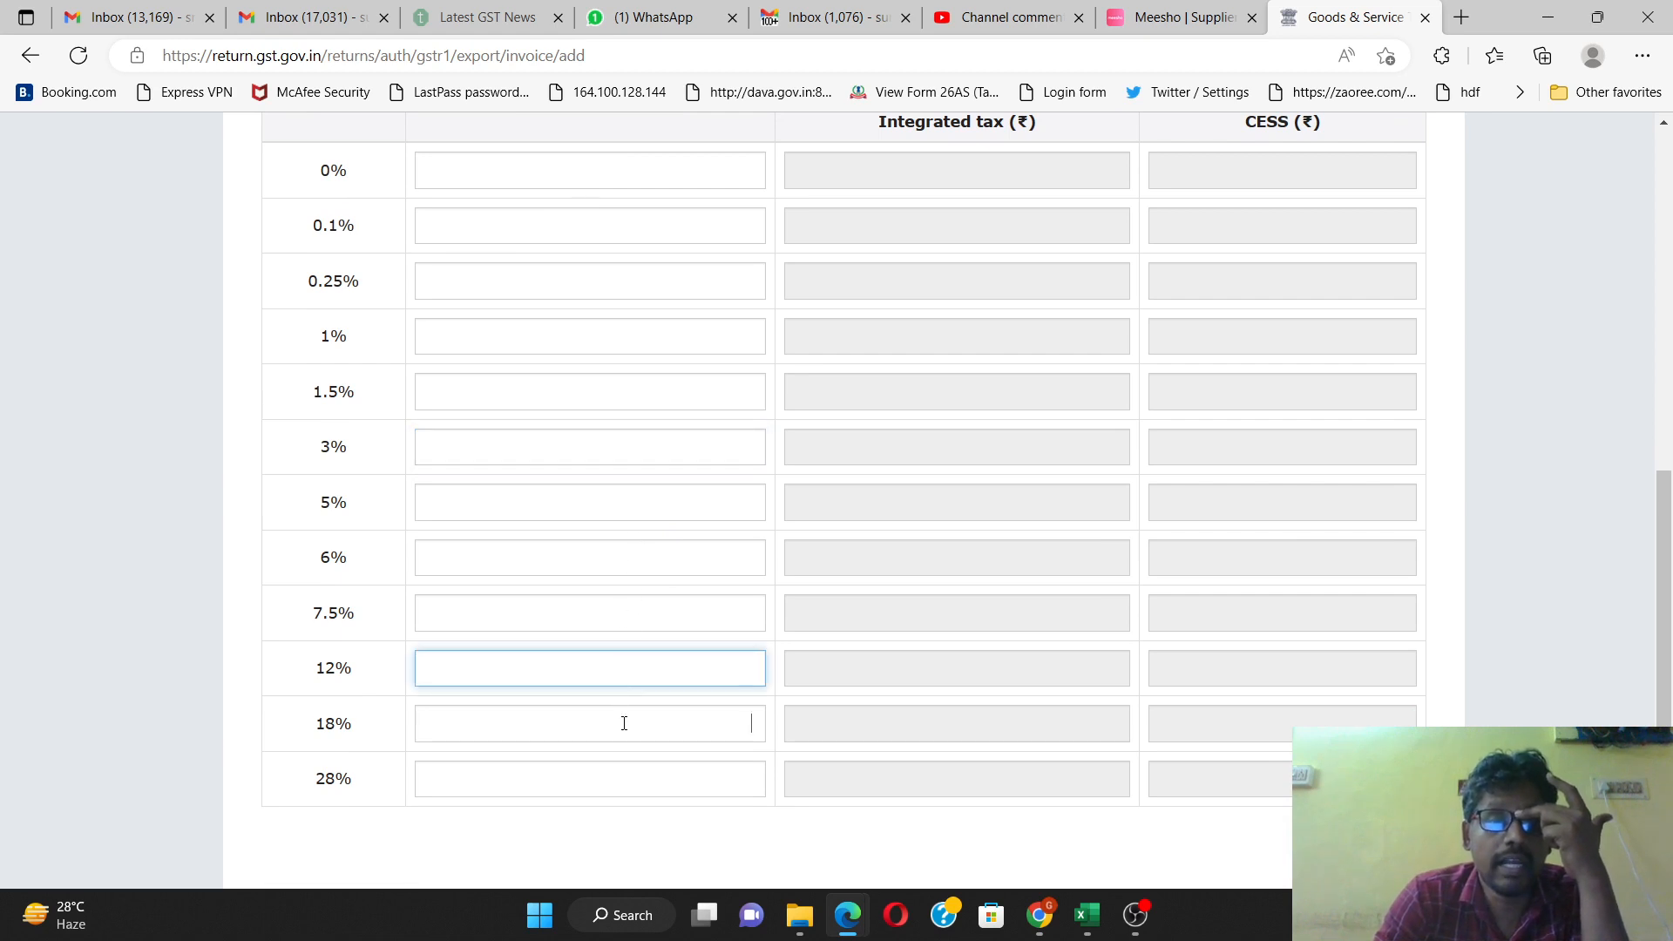
left_click(624, 723)
type("1450000")
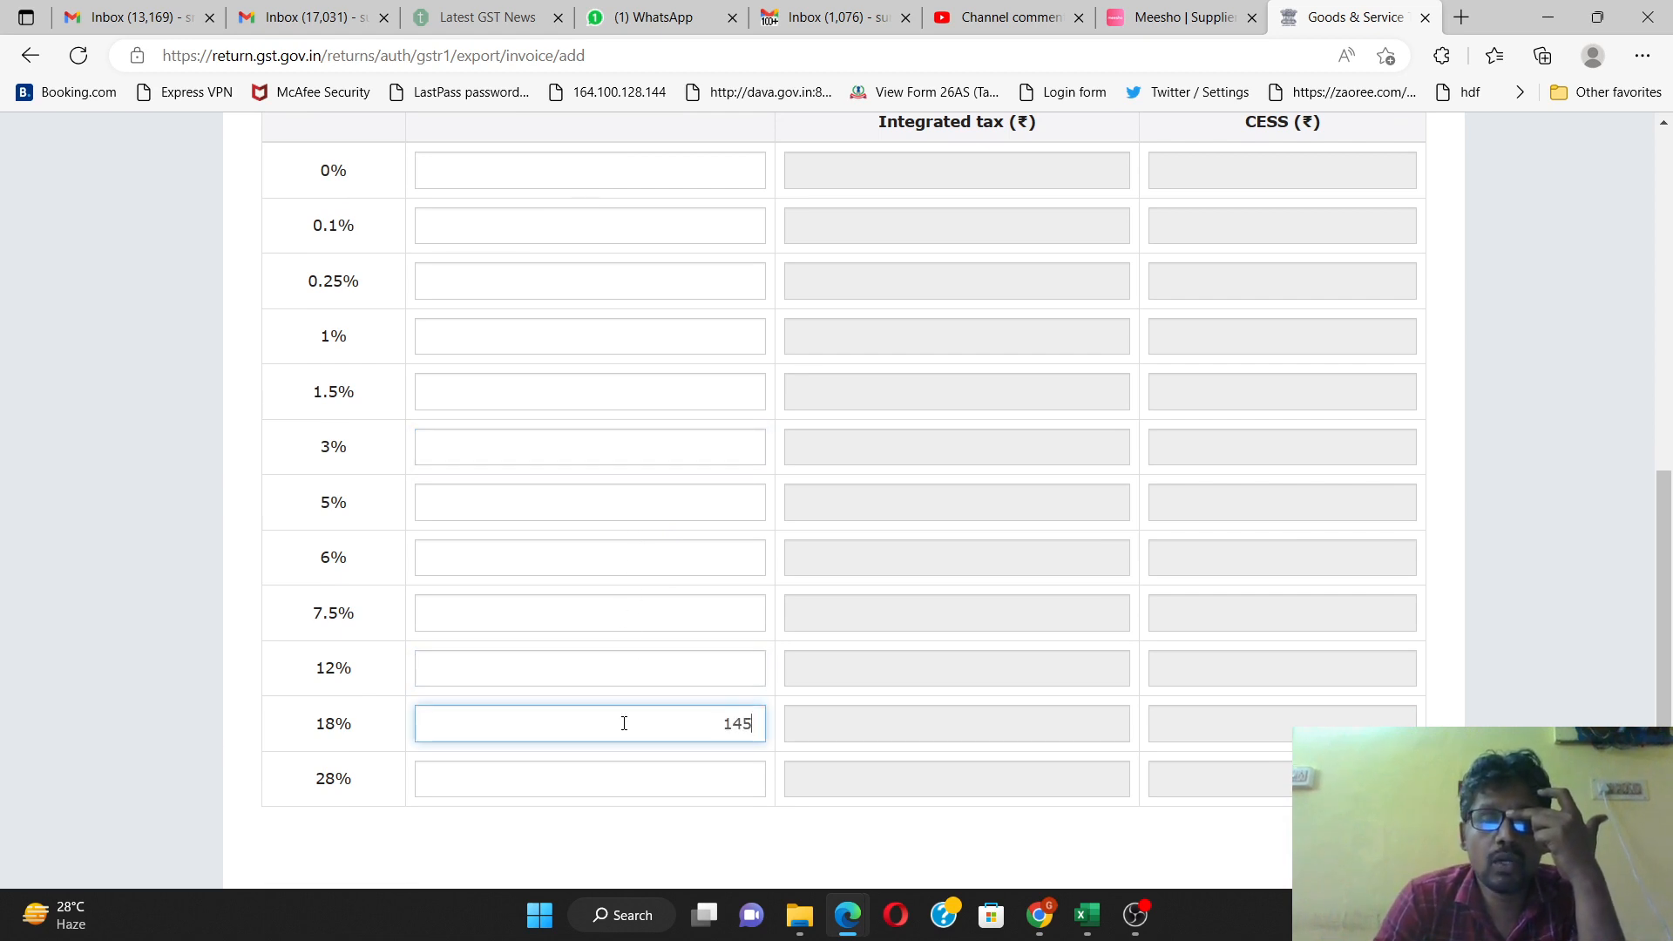
left_click(793, 749)
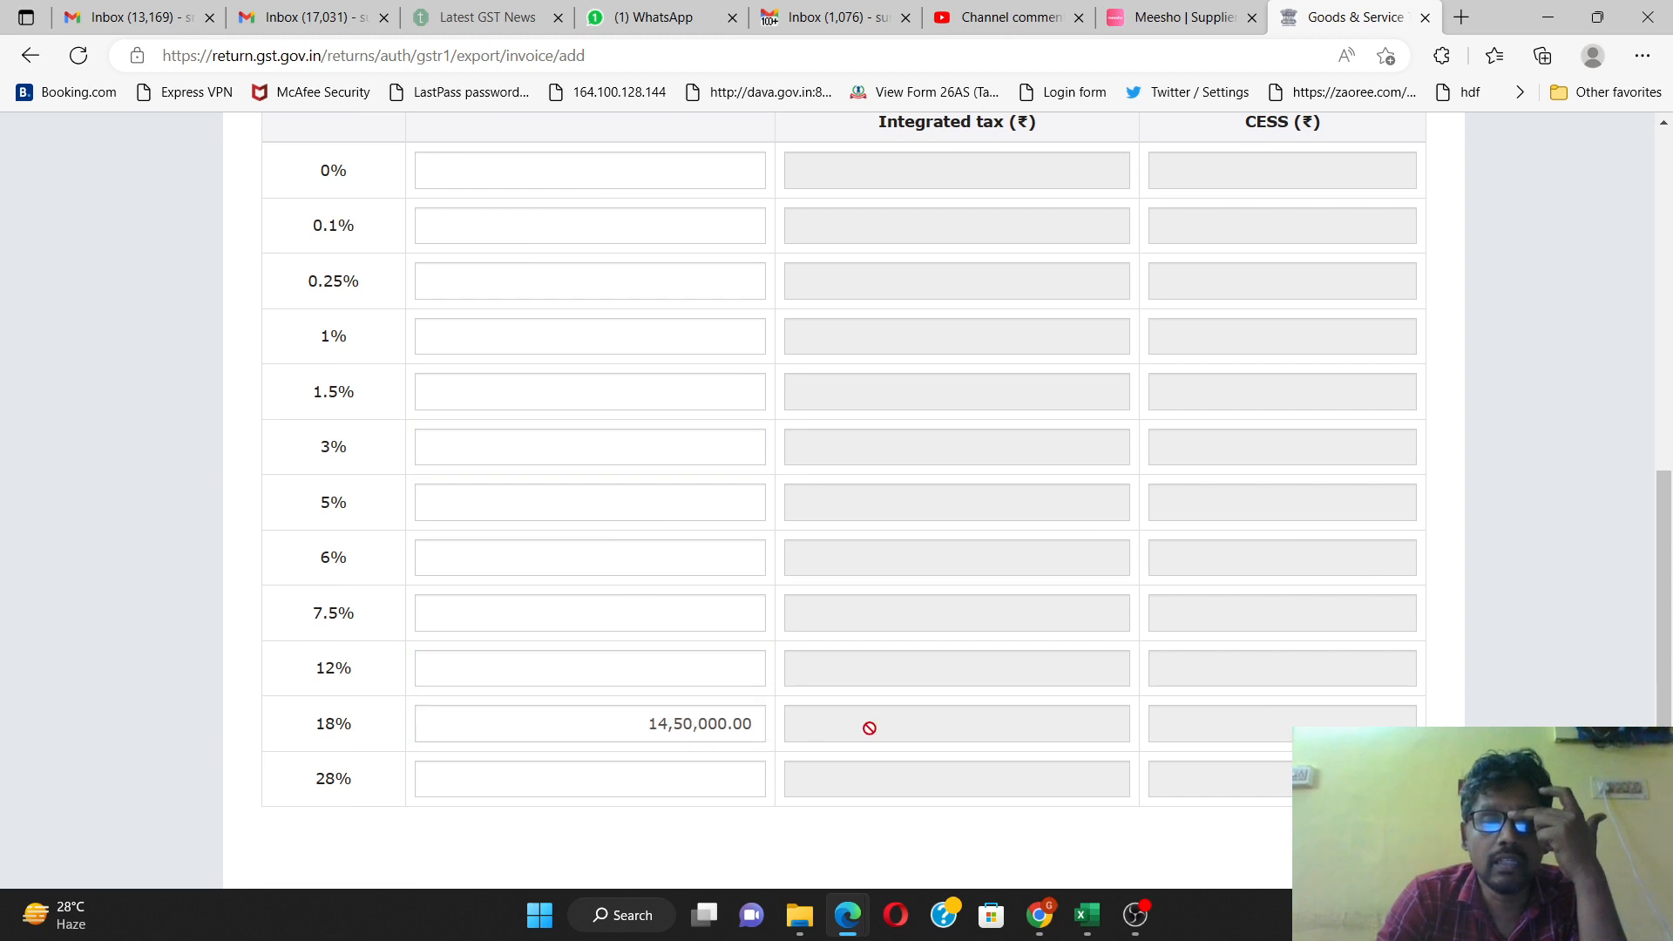
- Review the 18% taxable value against the GST payment option and the other rate rows in the item details
scroll(881, 717, "up", 4)
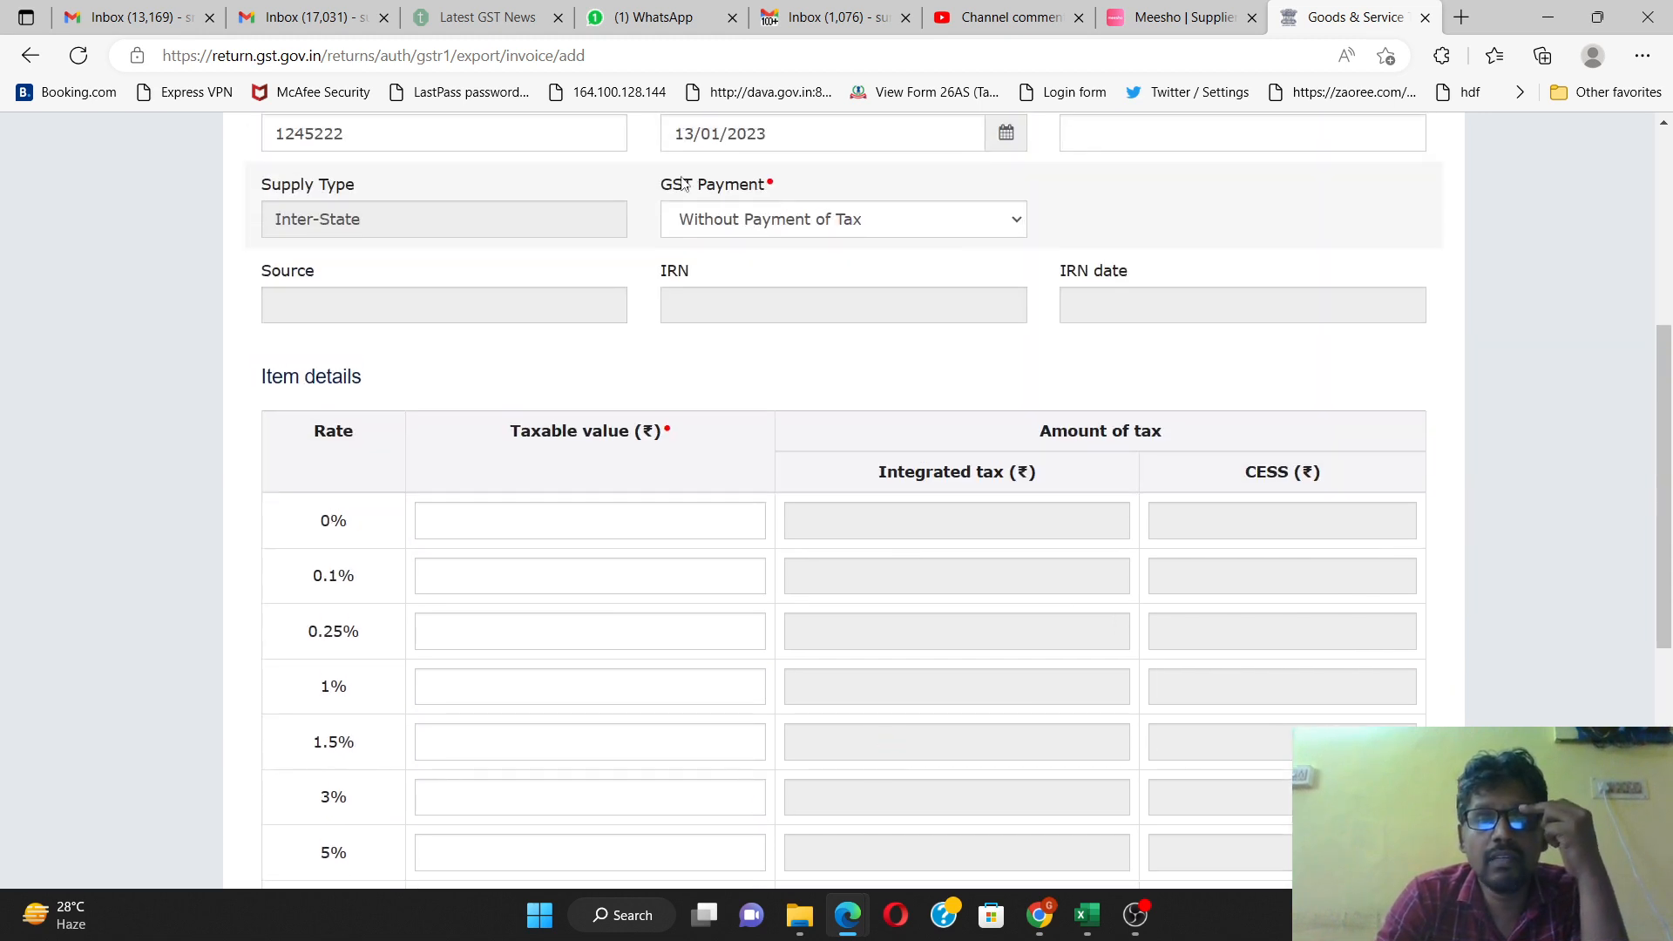
scroll(694, 531, "down", 5)
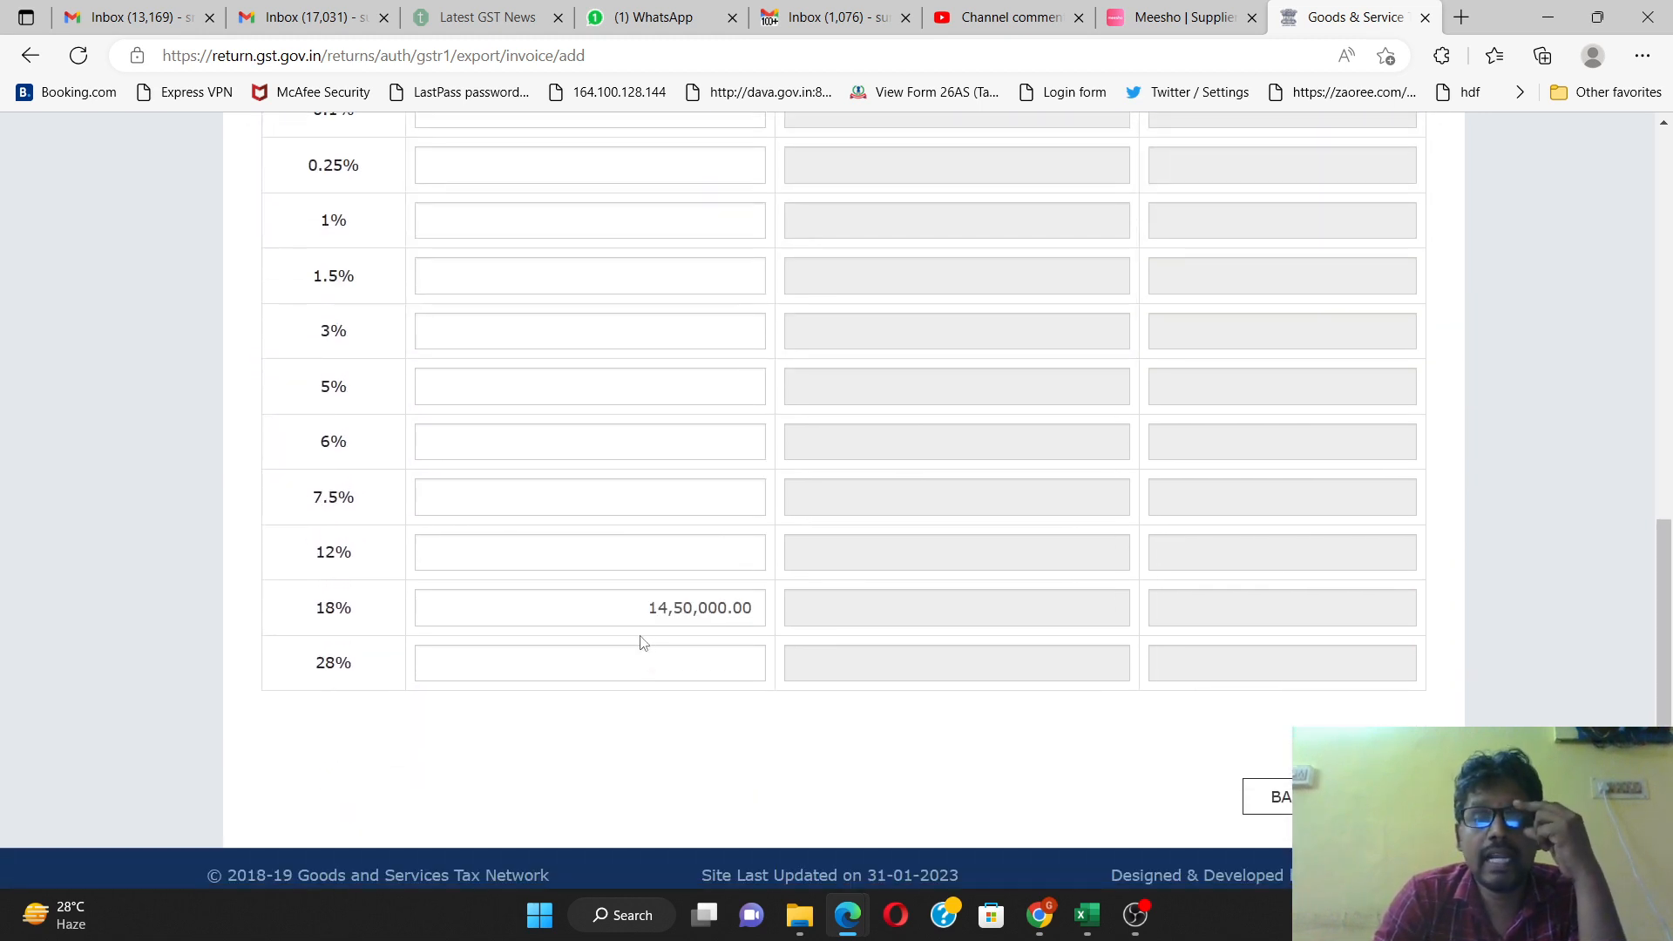
left_click_drag(610, 612, 793, 610)
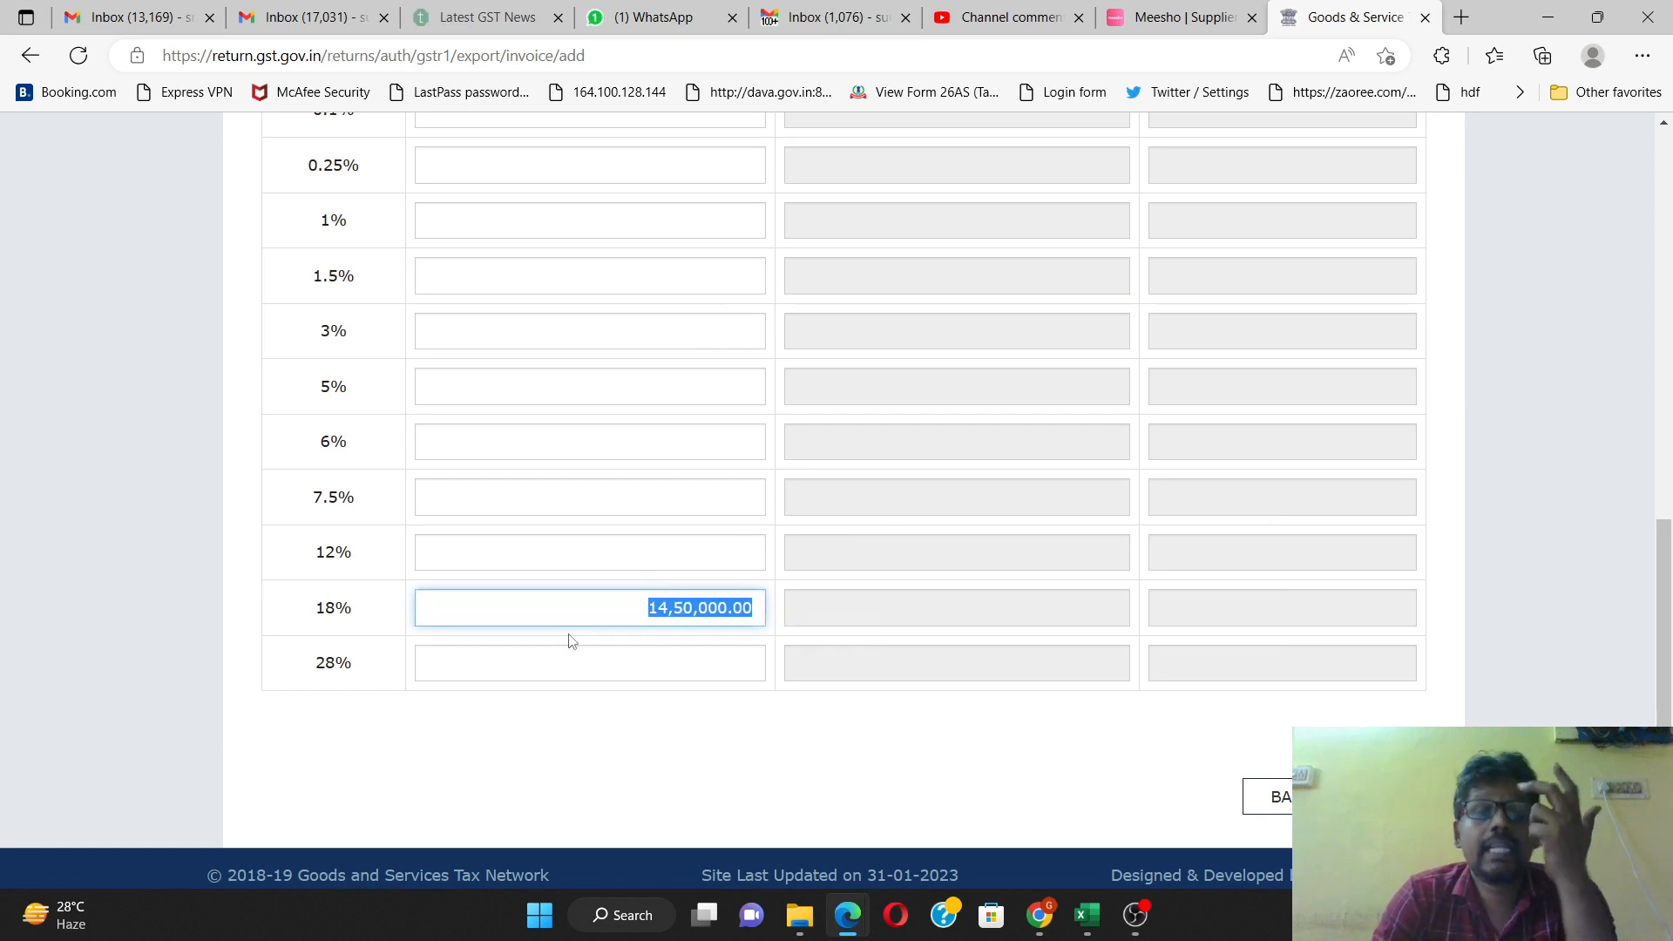
scroll(571, 642, "up", 3)
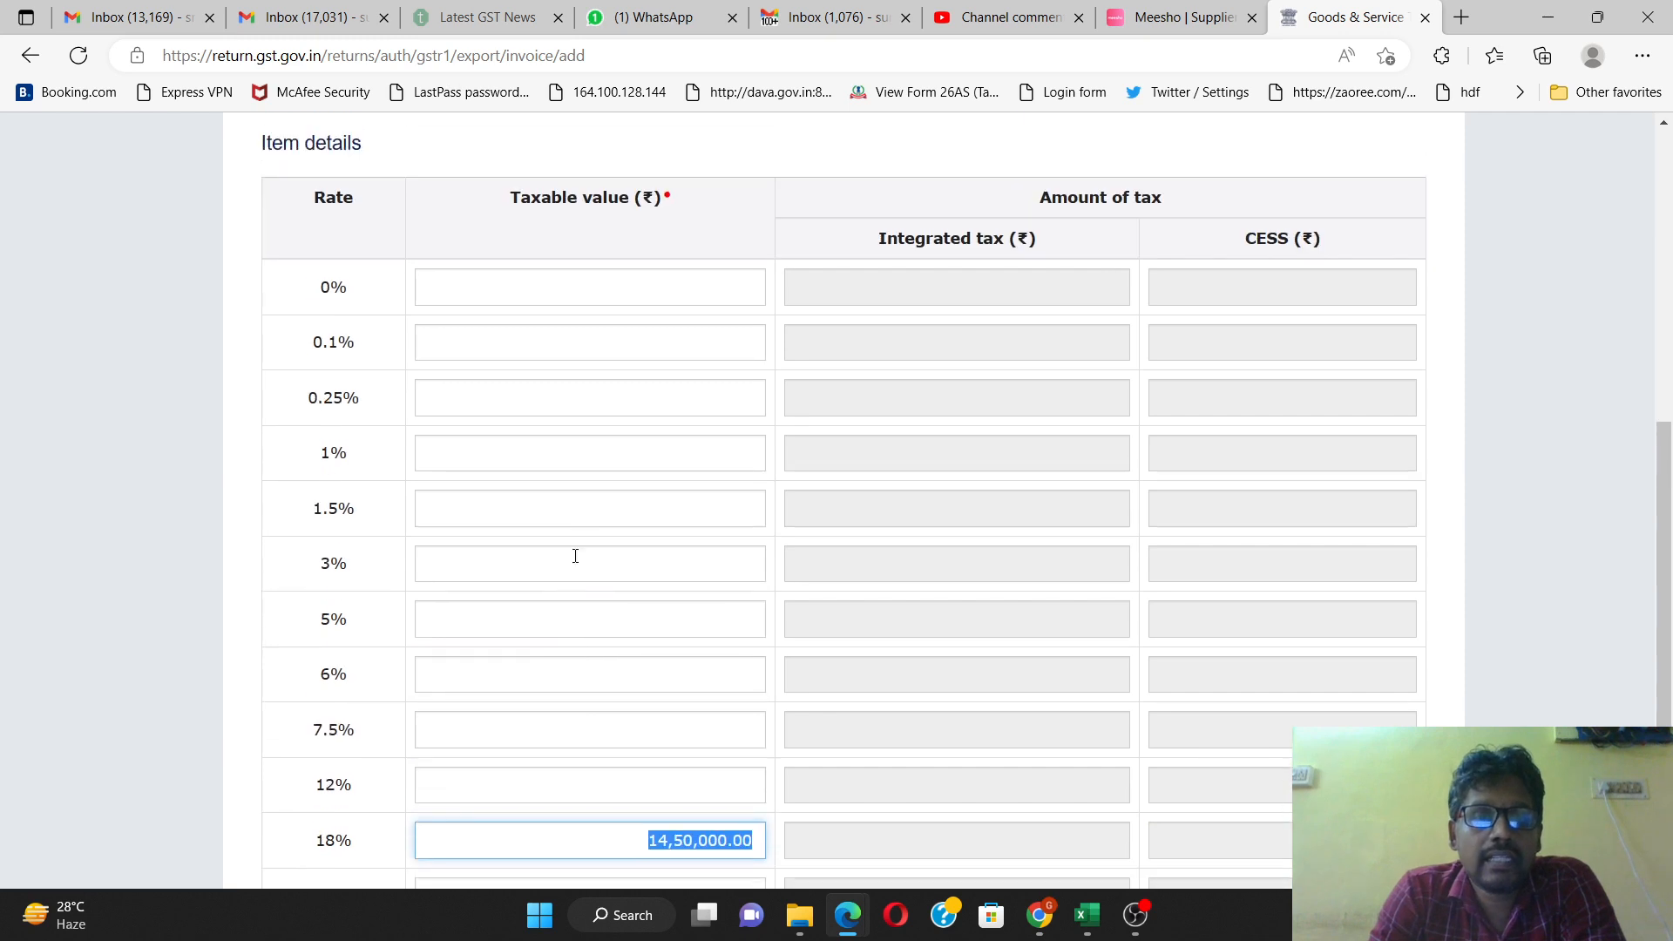
left_click(650, 282)
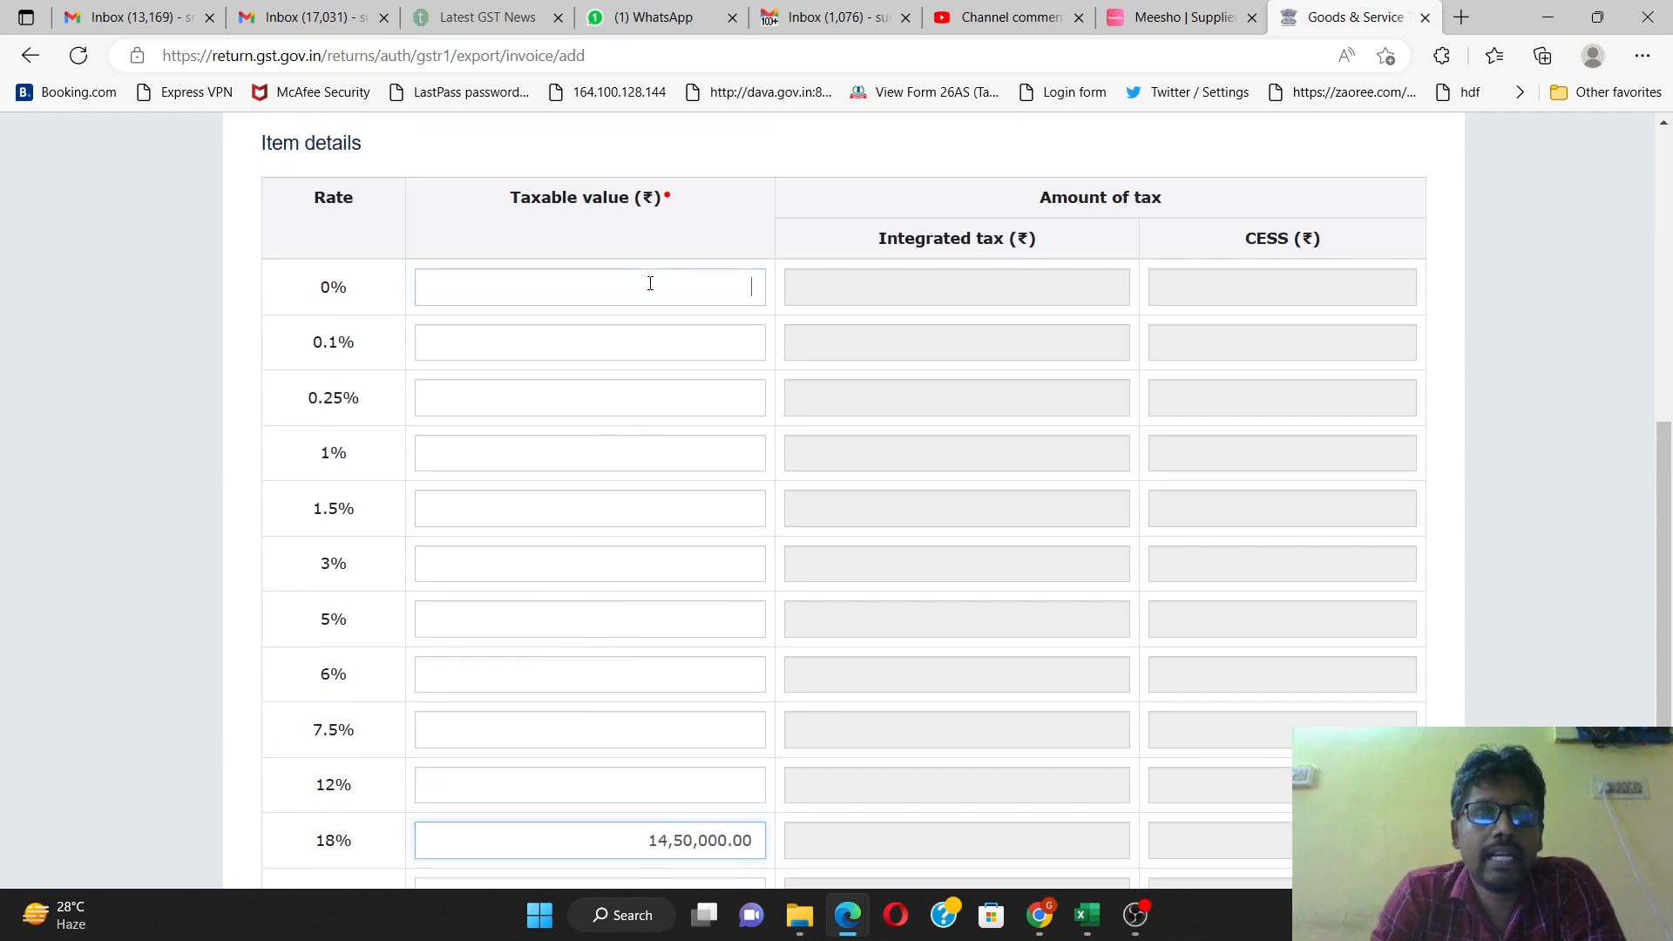
scroll(739, 549, "up", 5)
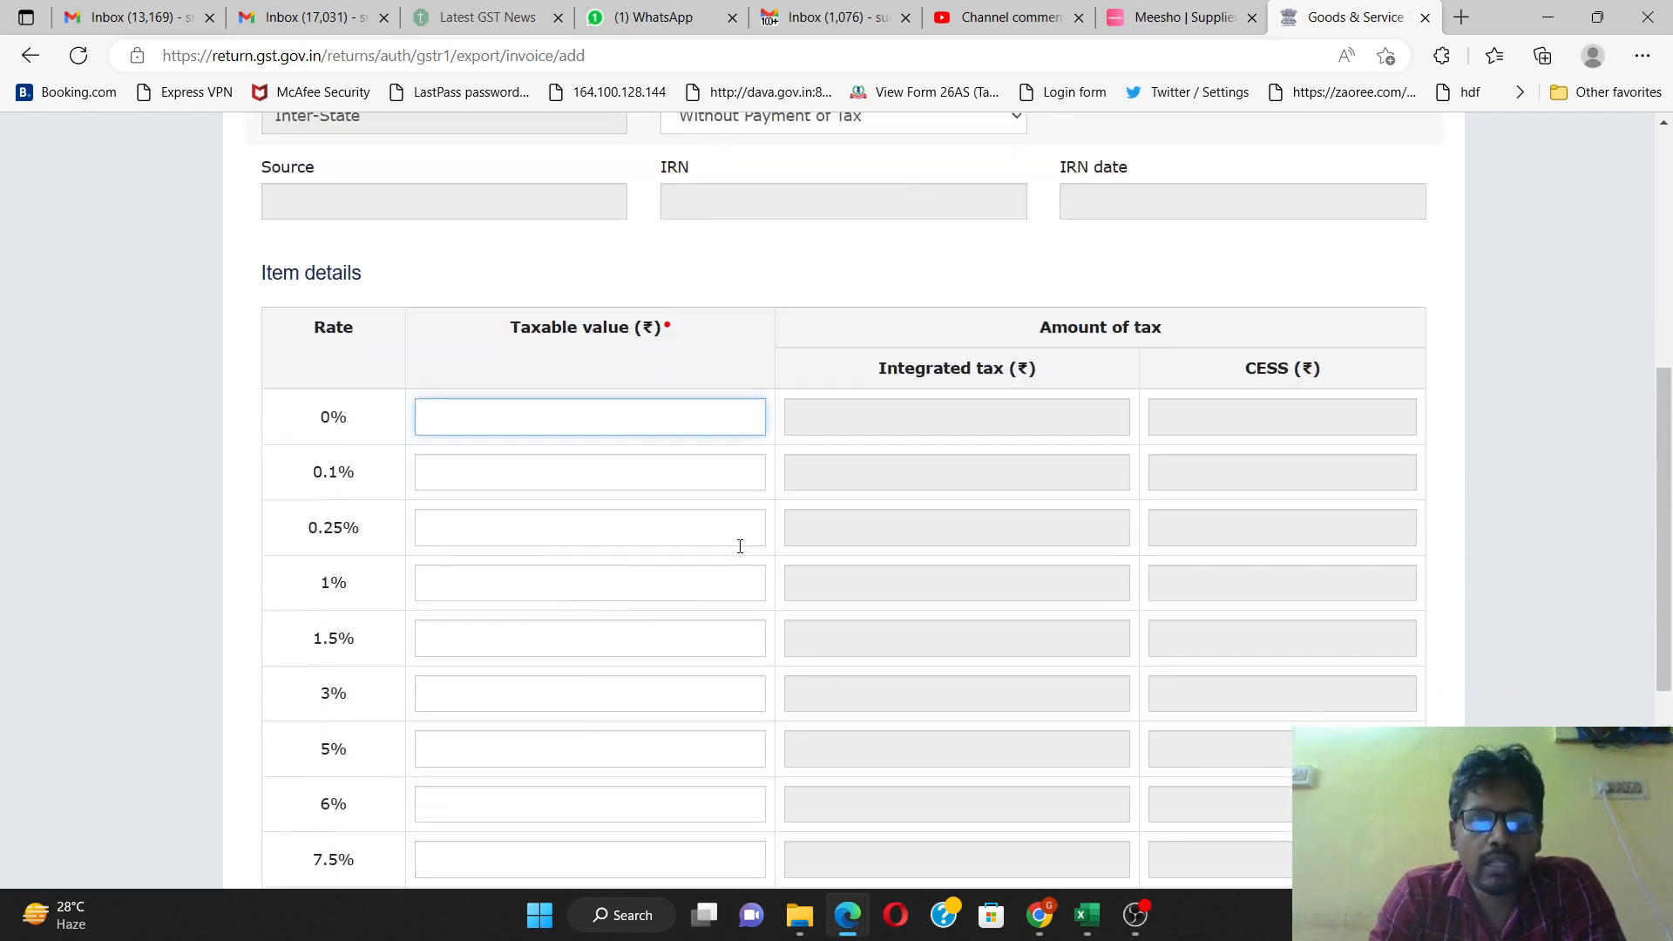
scroll(738, 549, "down", 8)
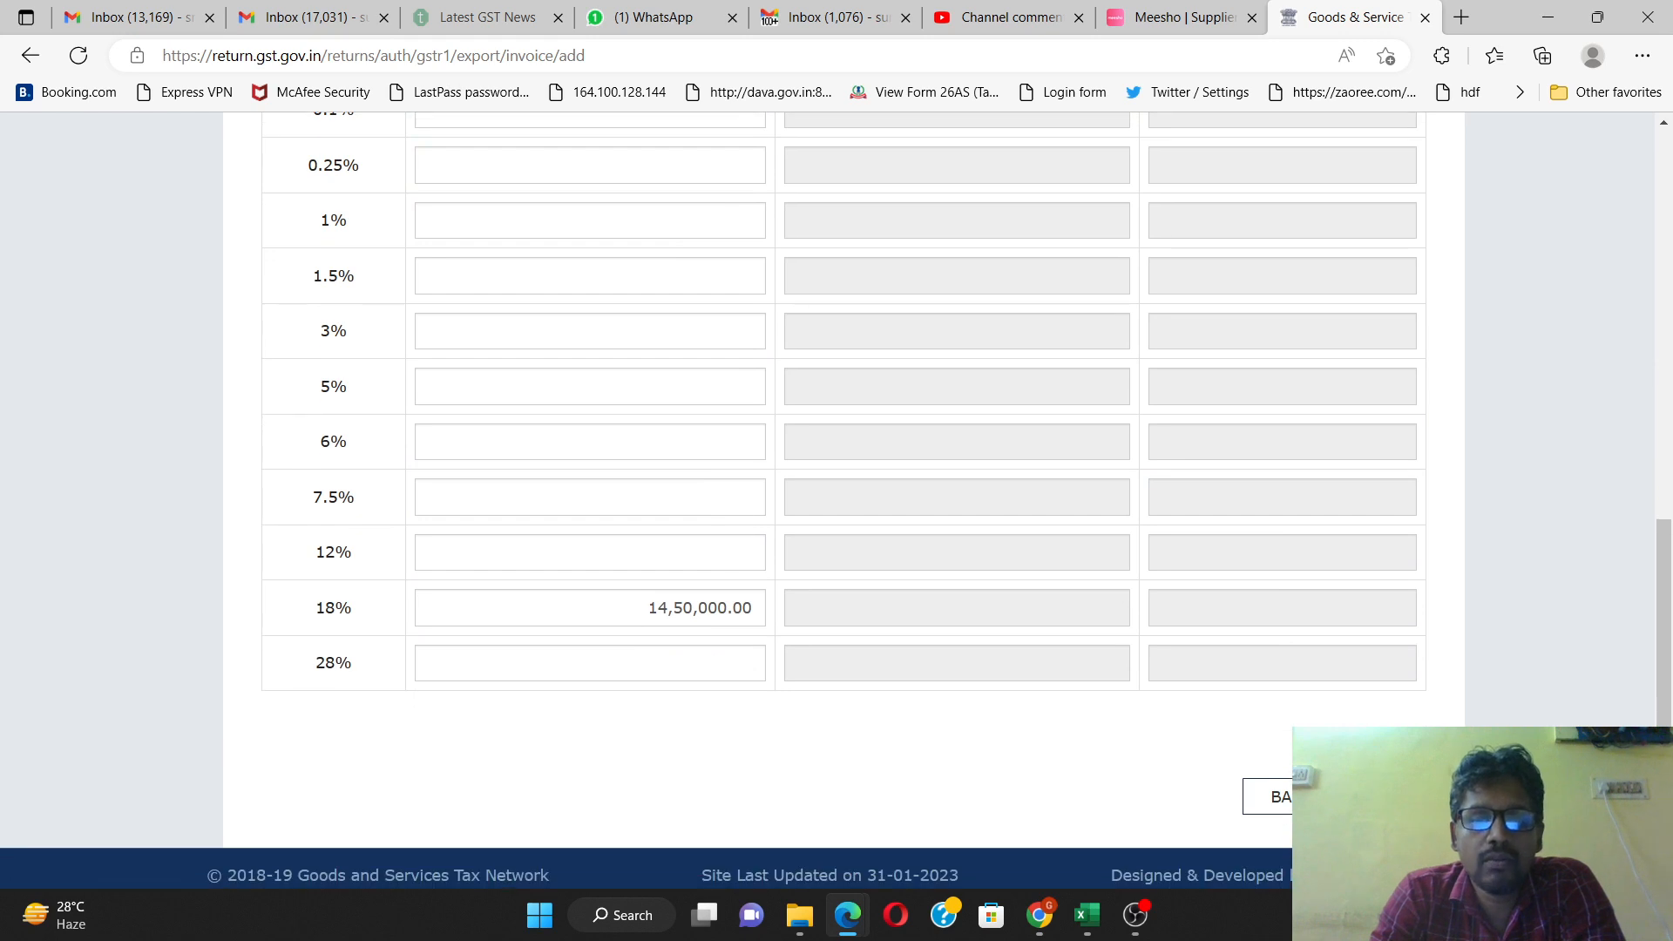
- Set the total invoice value to 14,50,000 and save the export invoice
scroll(1182, 650, "up", 7)
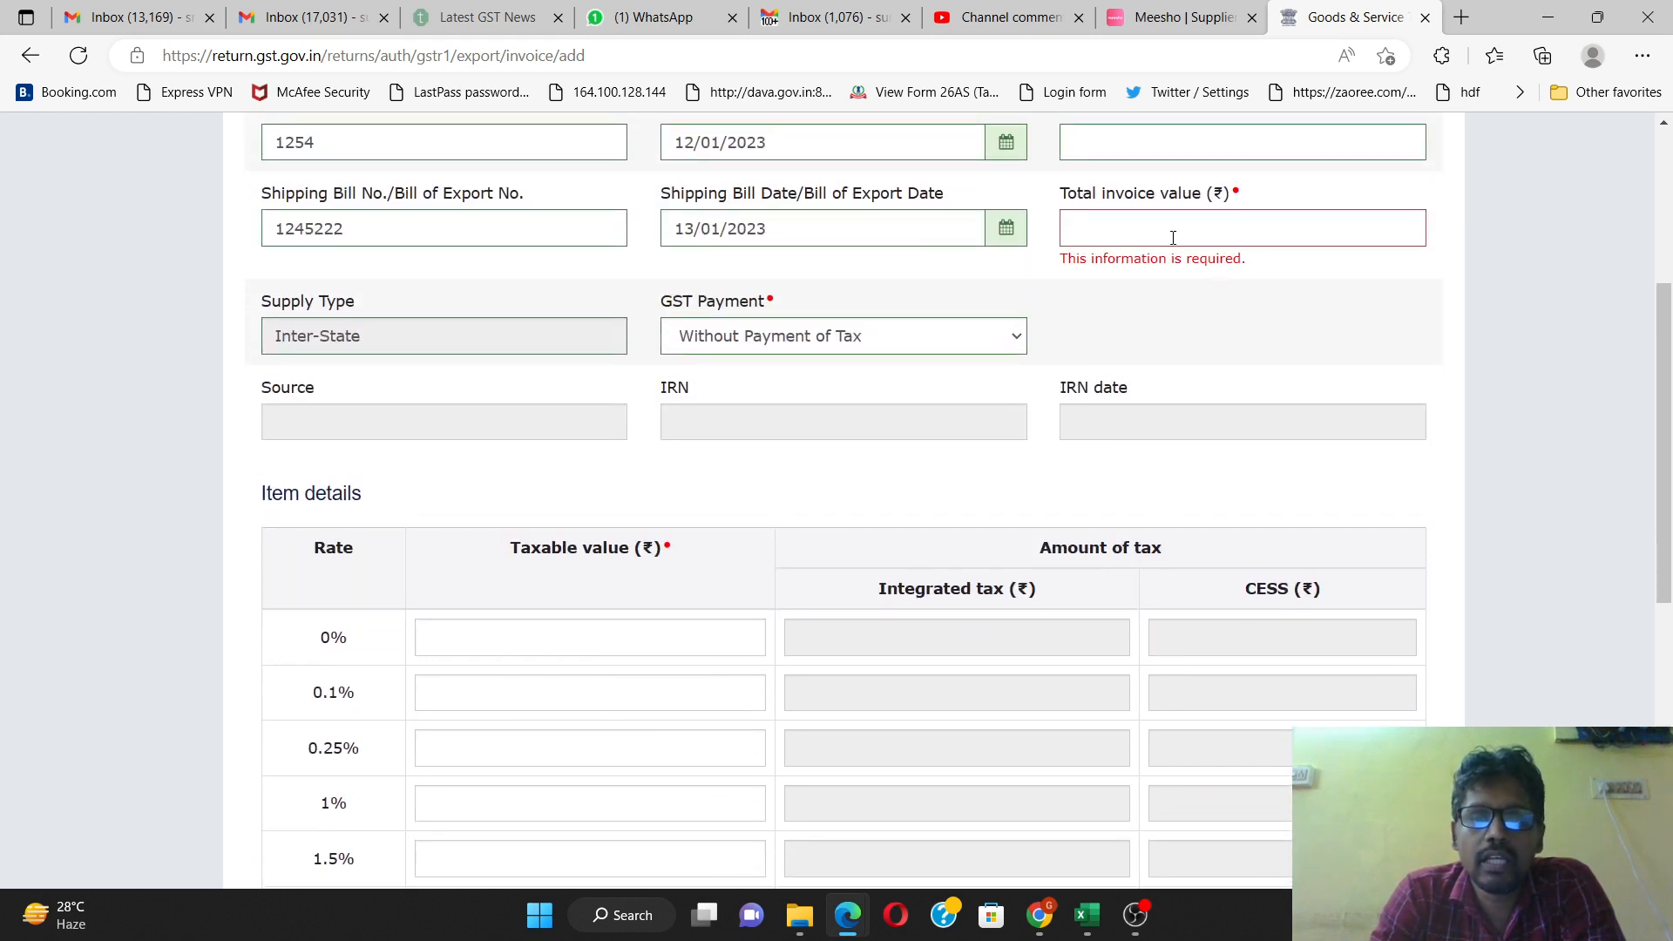
scroll(1094, 515, "down", 7)
scroll(1125, 419, "up", 8)
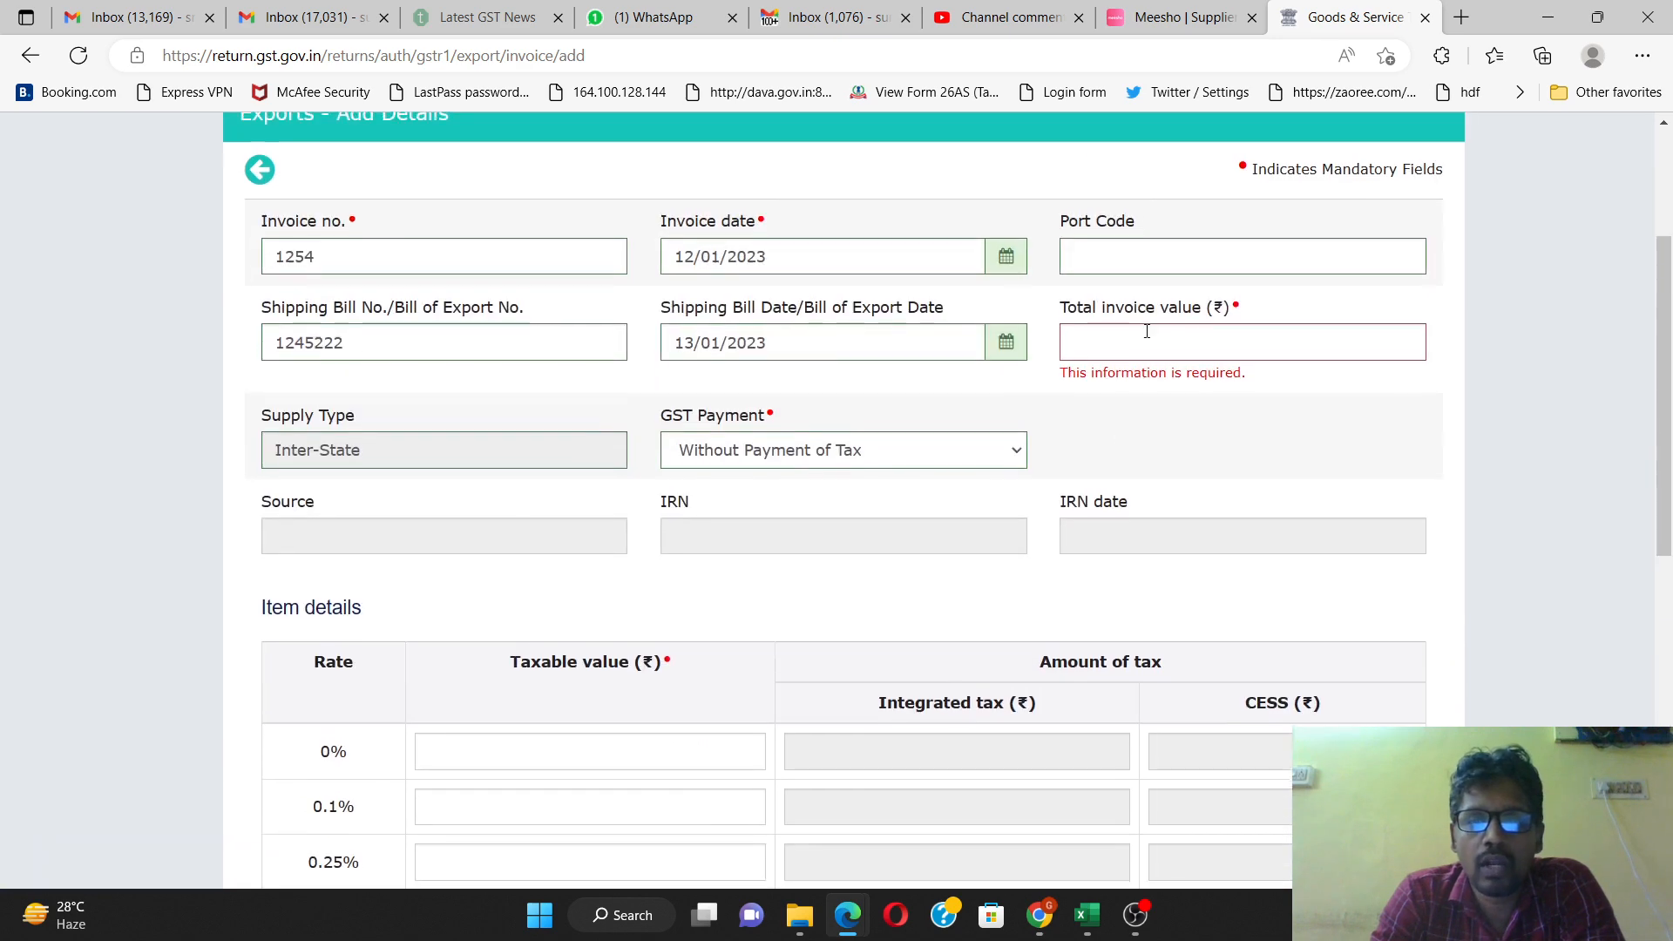
left_click(1148, 333)
type("14,5")
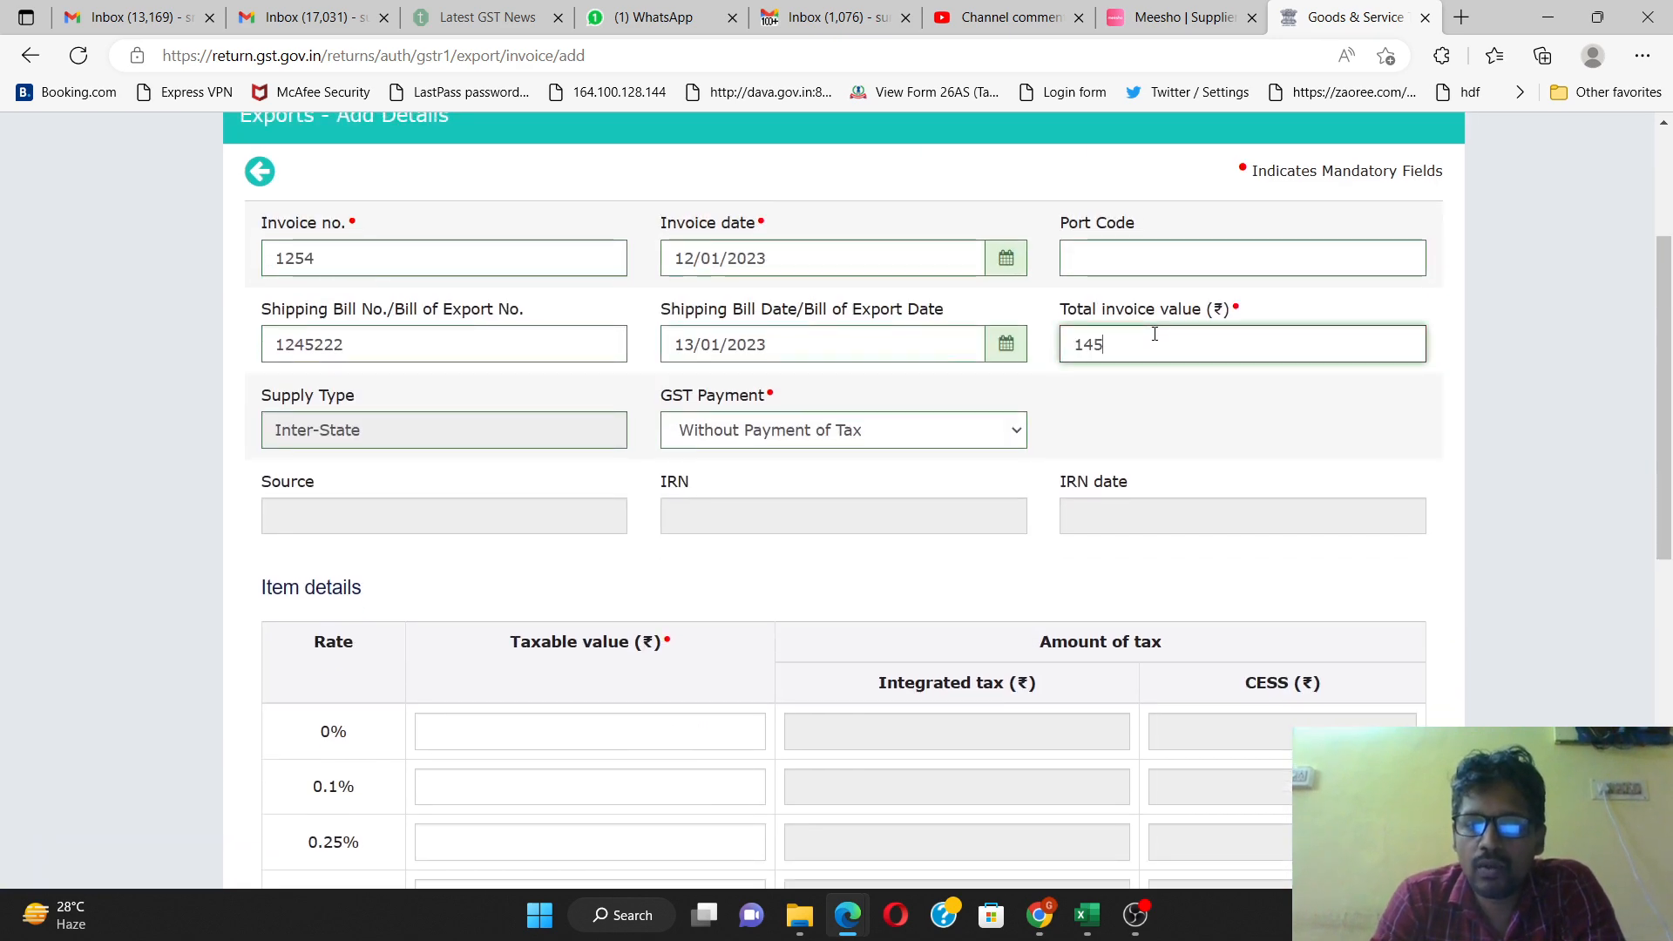
type("0,000")
left_click(1231, 444)
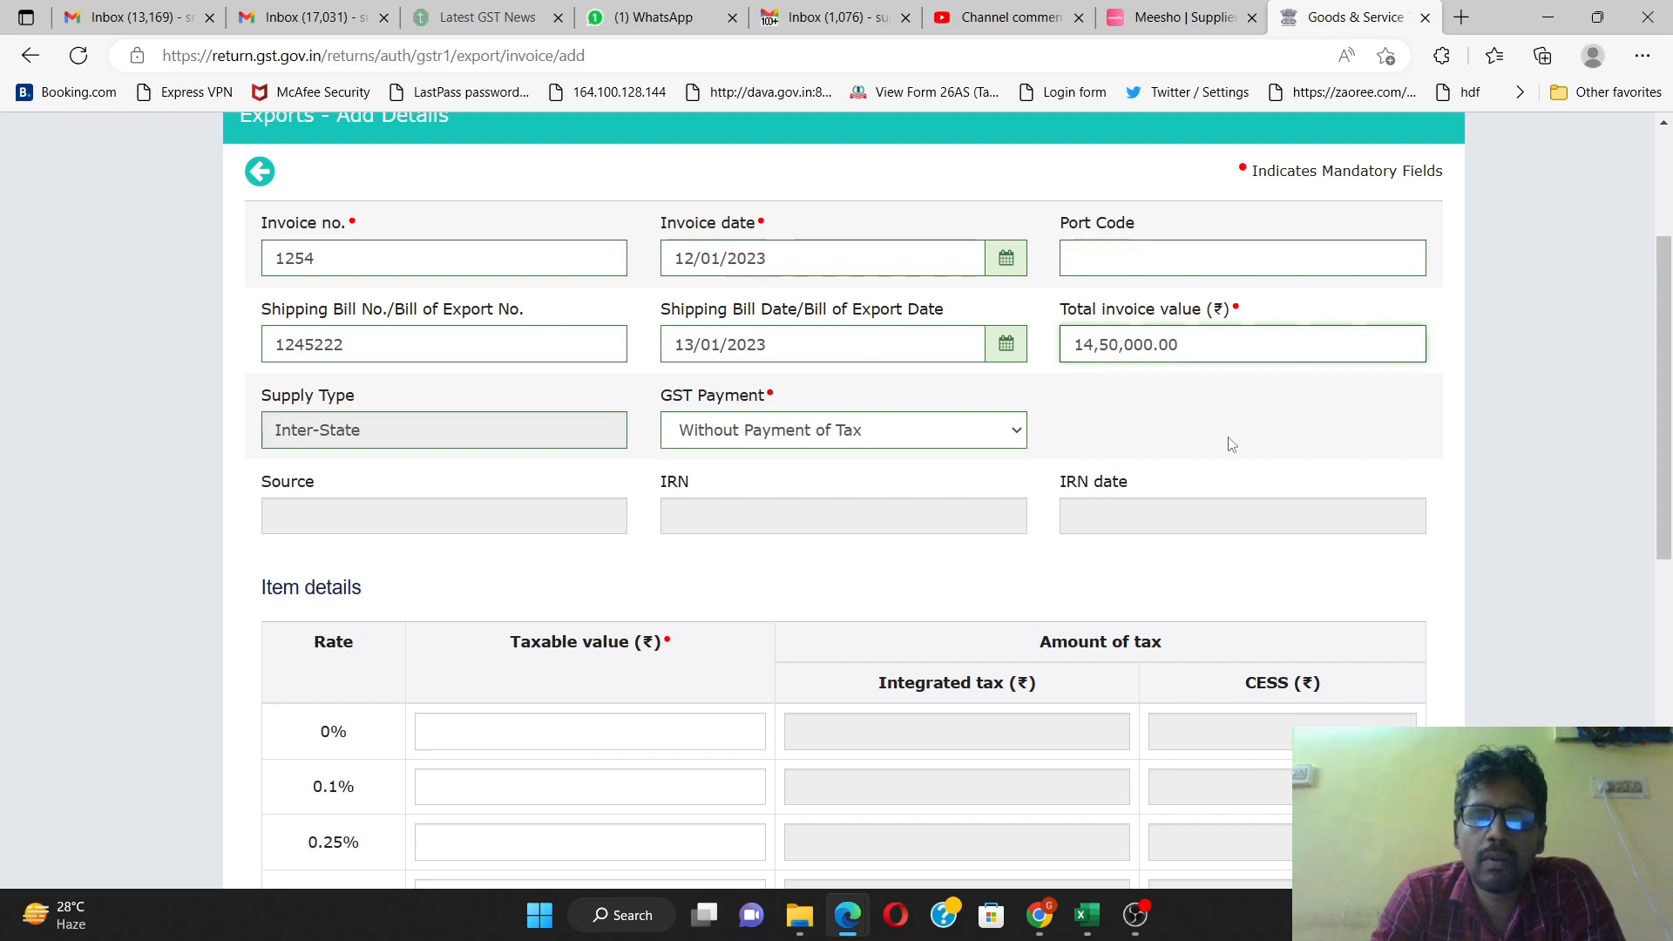
scroll(1270, 567, "down", 7)
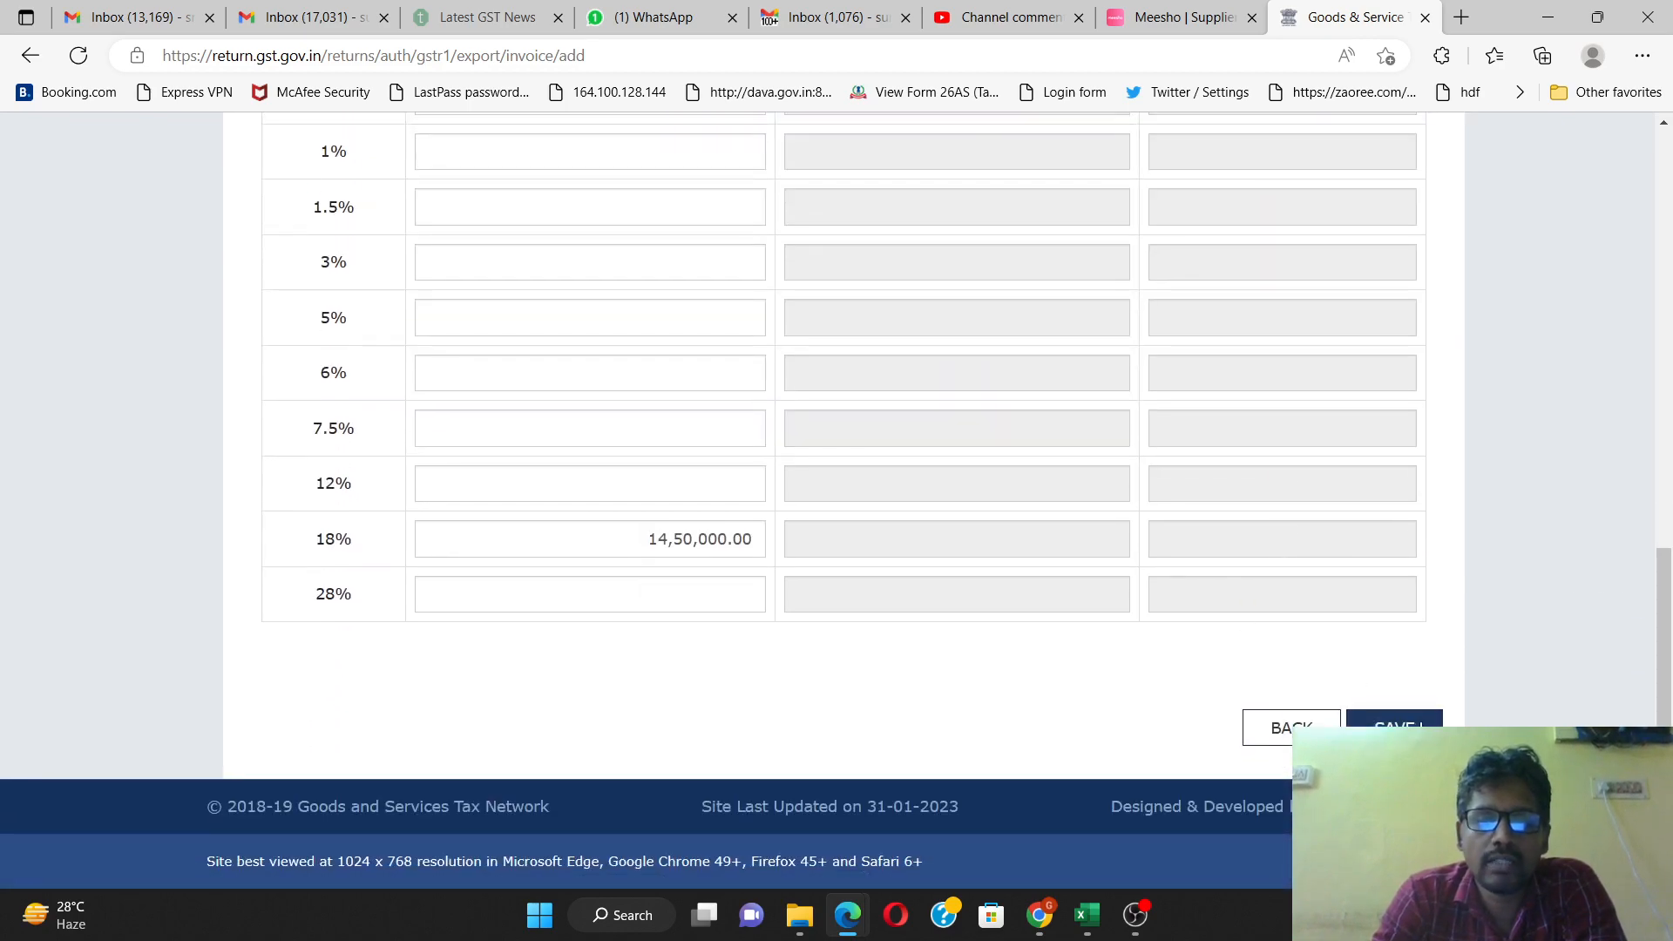
left_click(1401, 723)
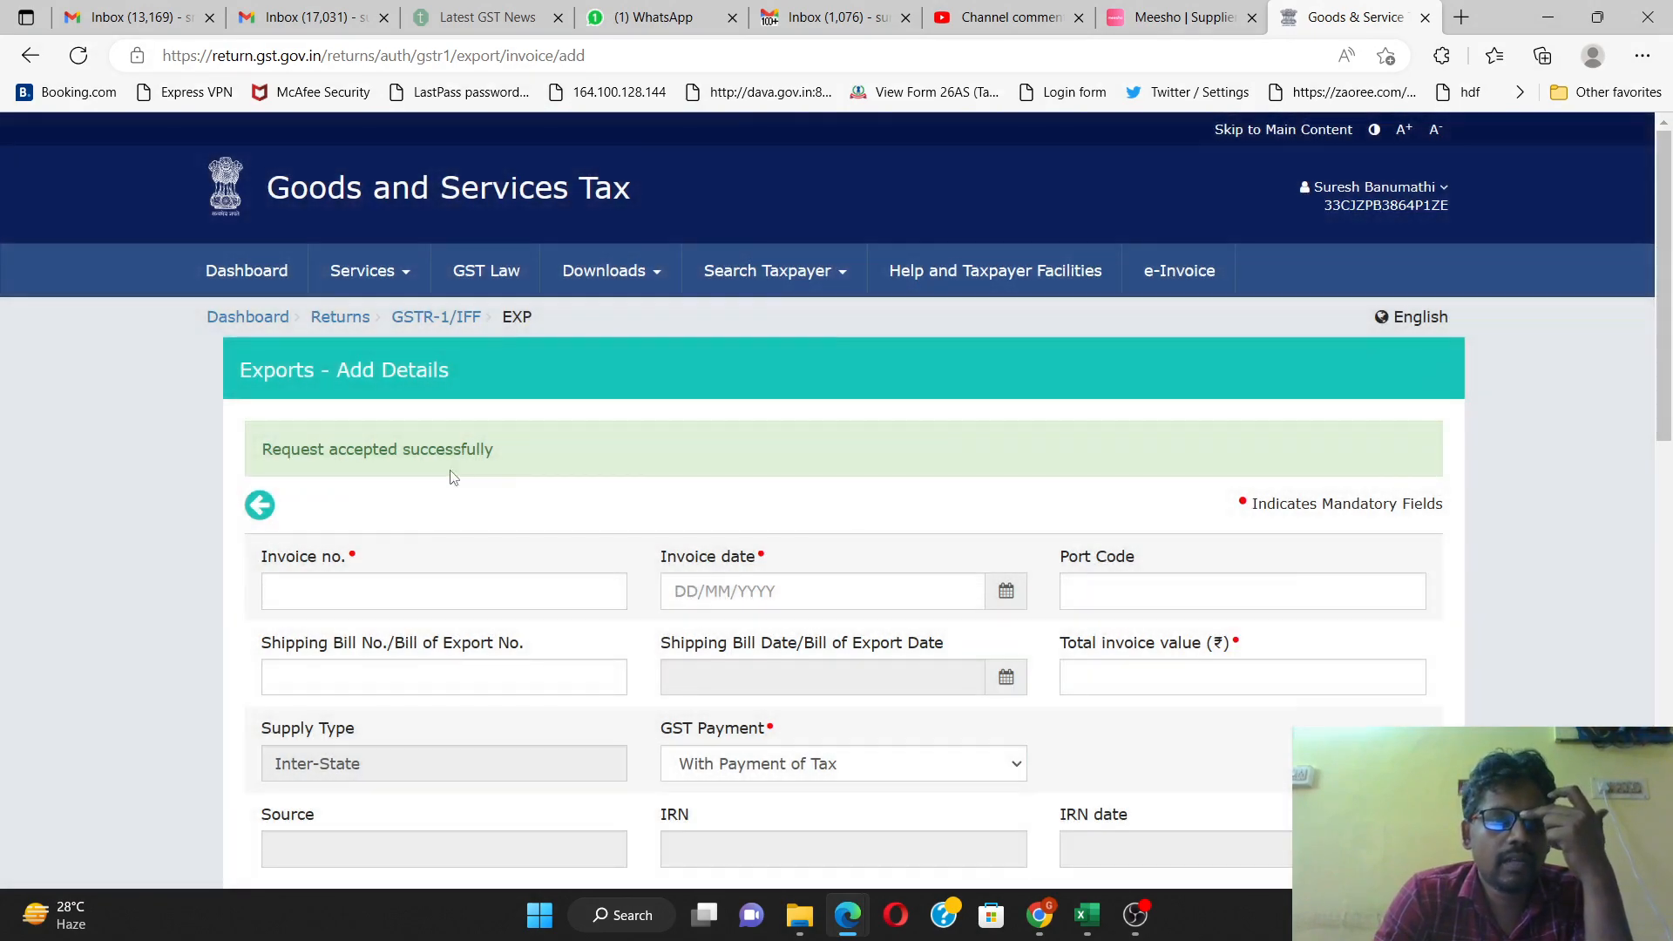
- Return to the 6A exports invoices list, accept the IGST refund guidelines and review the saved invoice's total taxable value
scroll(635, 515, "down", 10)
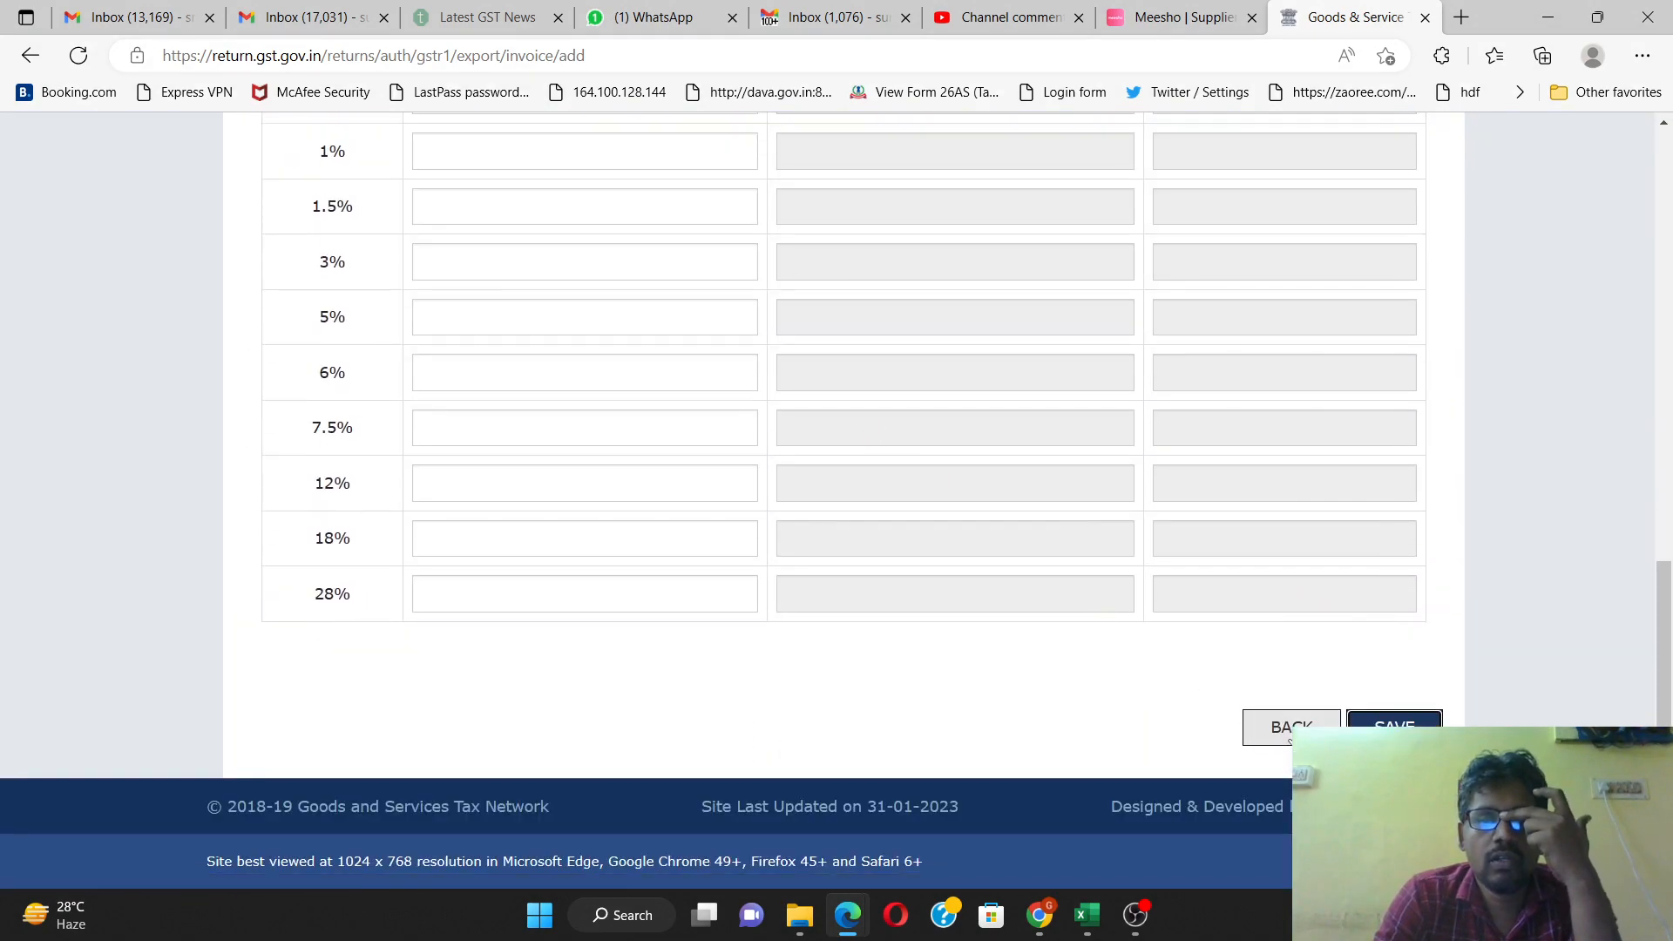
left_click(1291, 732)
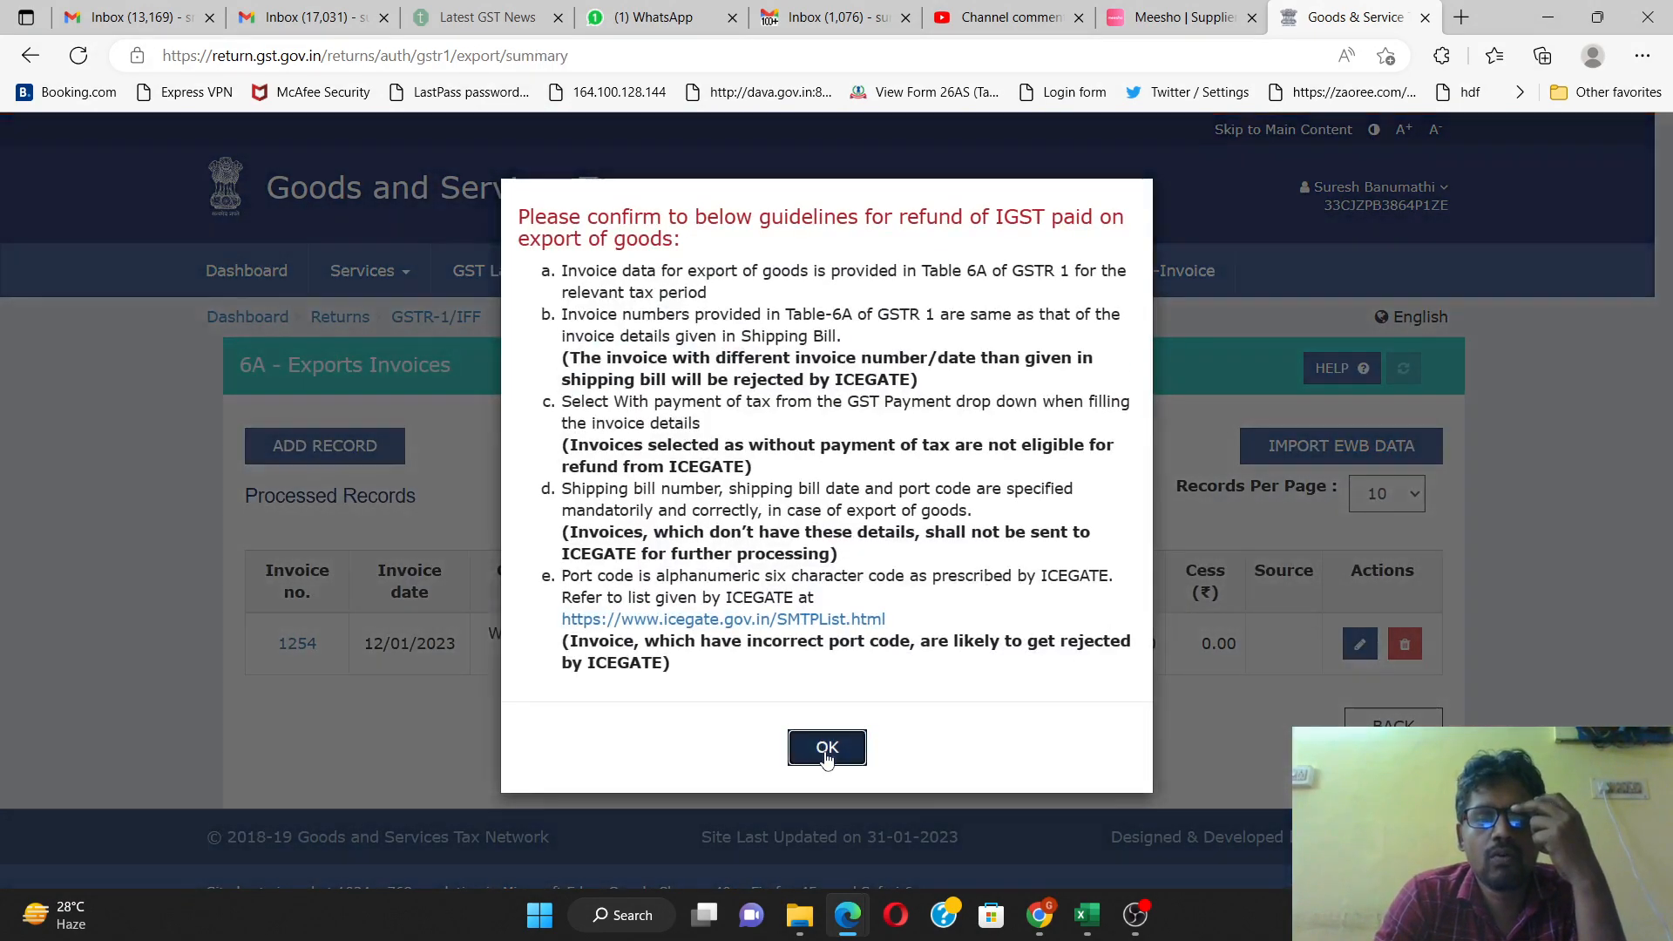
left_click(827, 750)
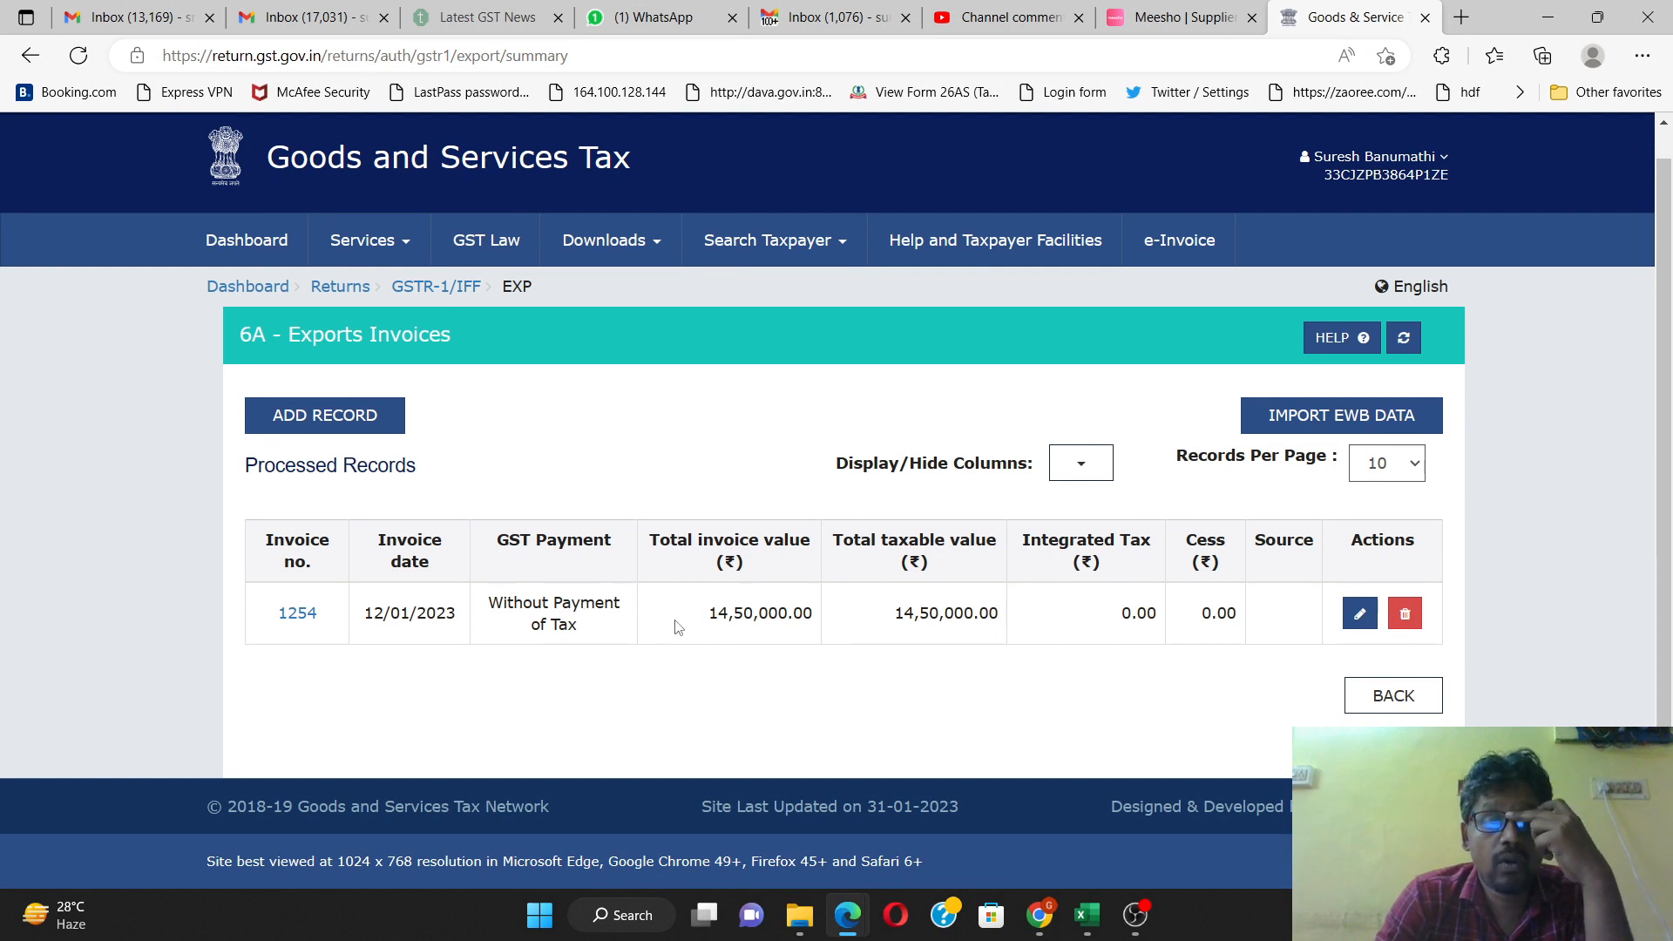
left_click_drag(861, 617, 1078, 616)
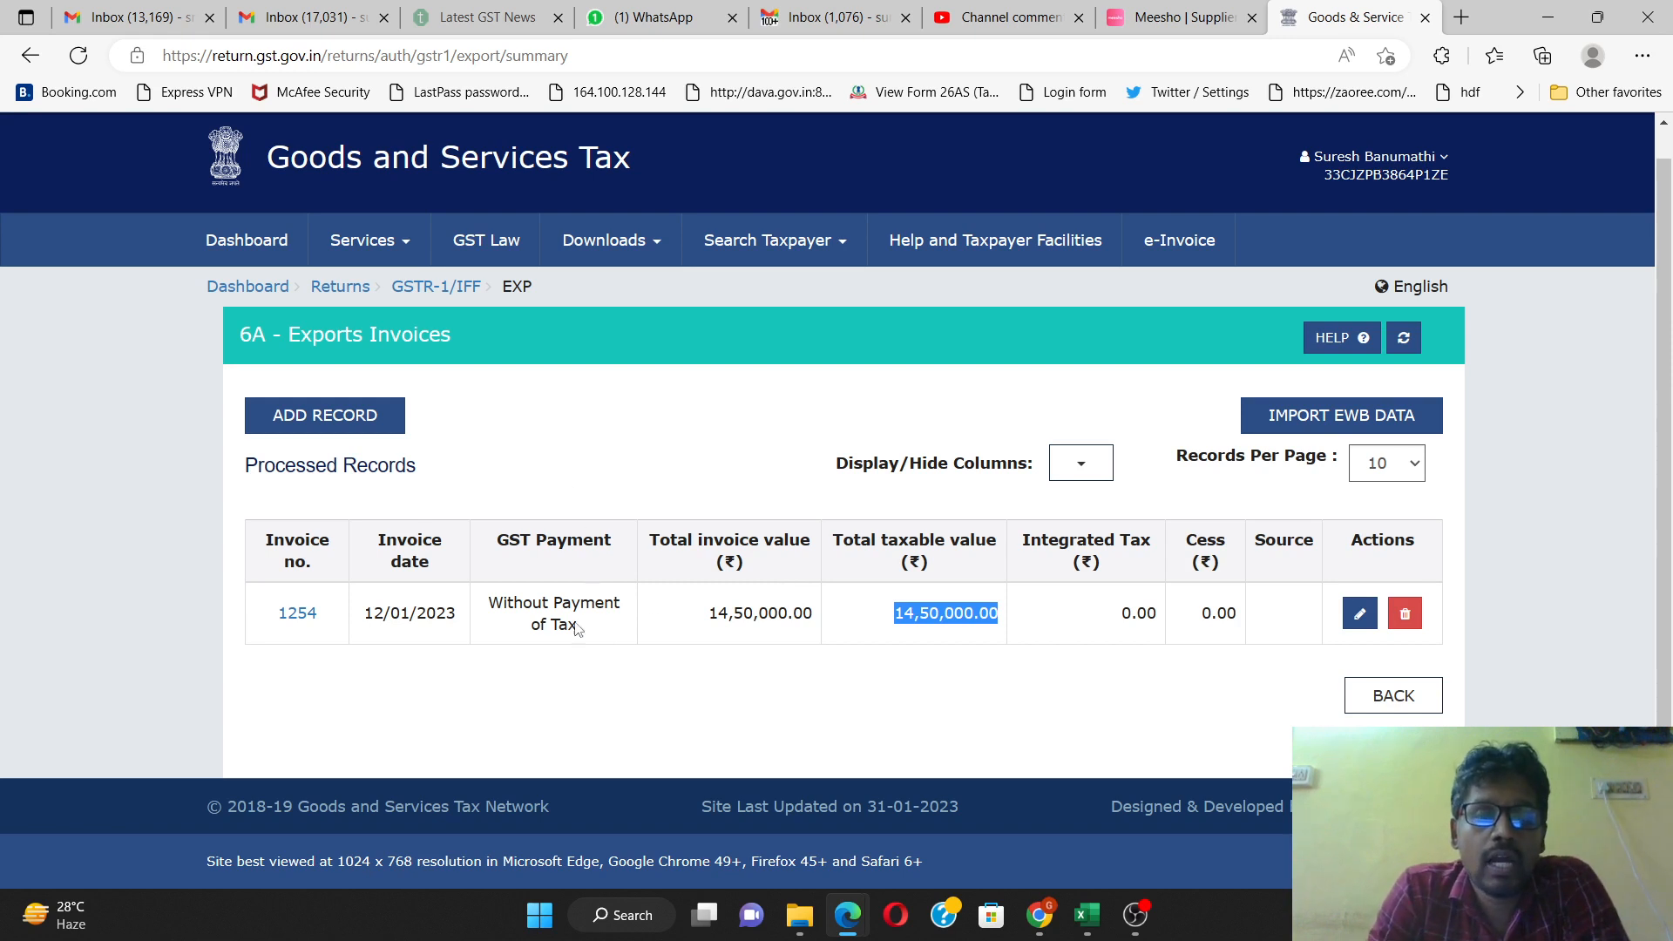
- Try to import EWB data into the exports section, and return to the GSTR-1 record details
left_click(1374, 423)
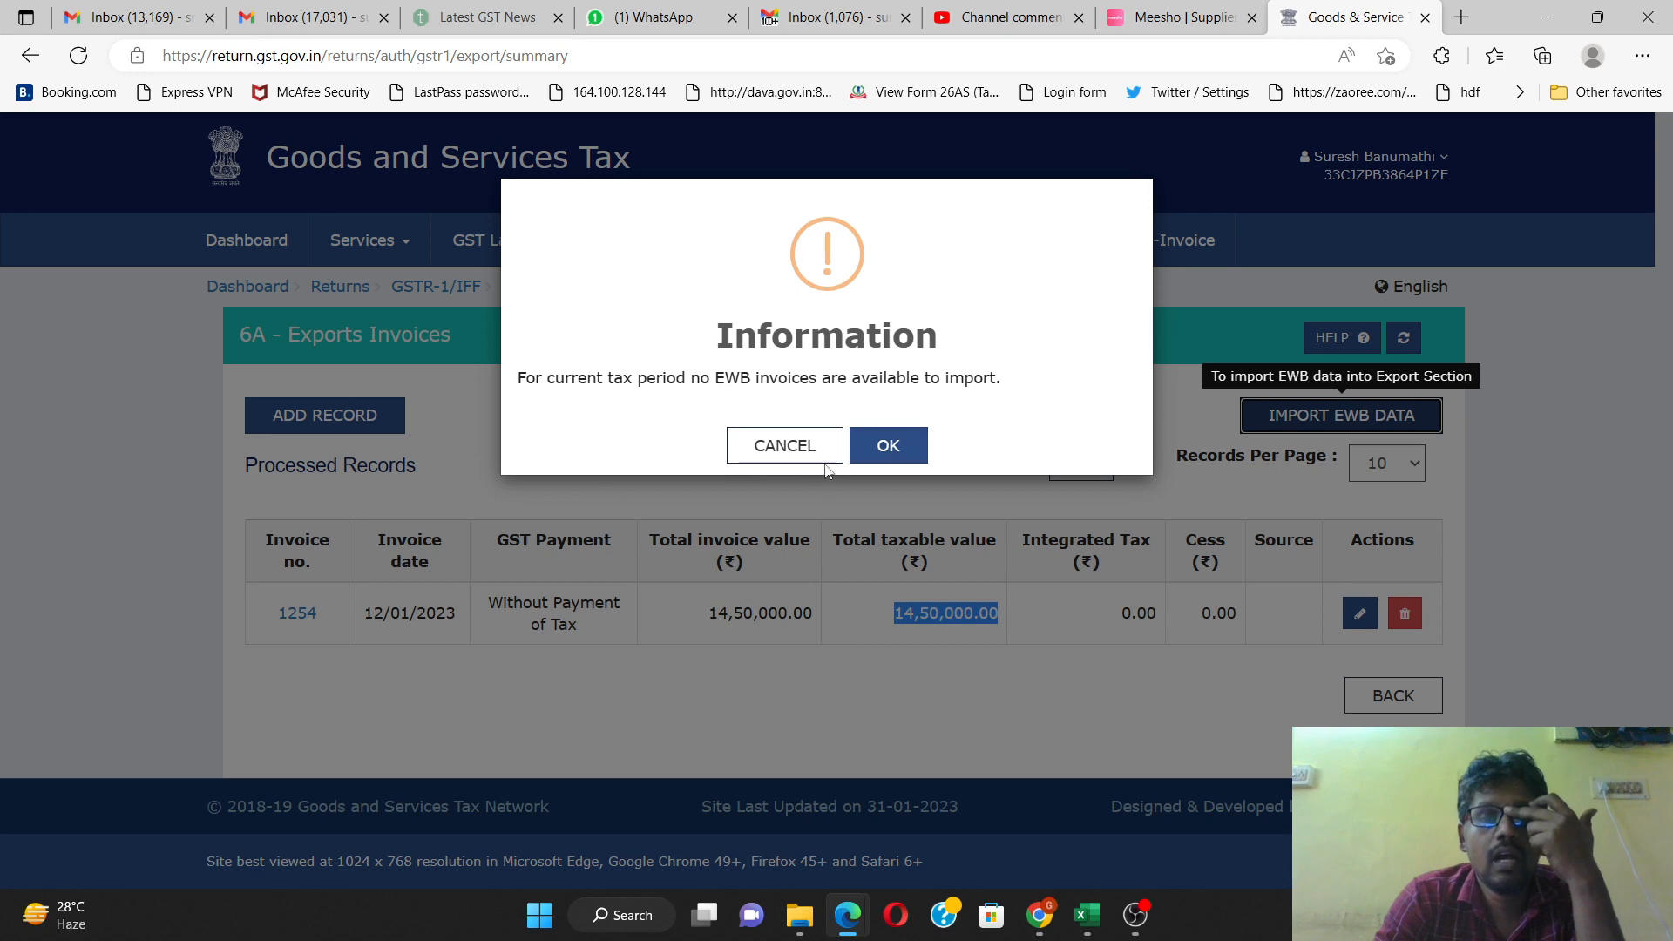
left_click(784, 445)
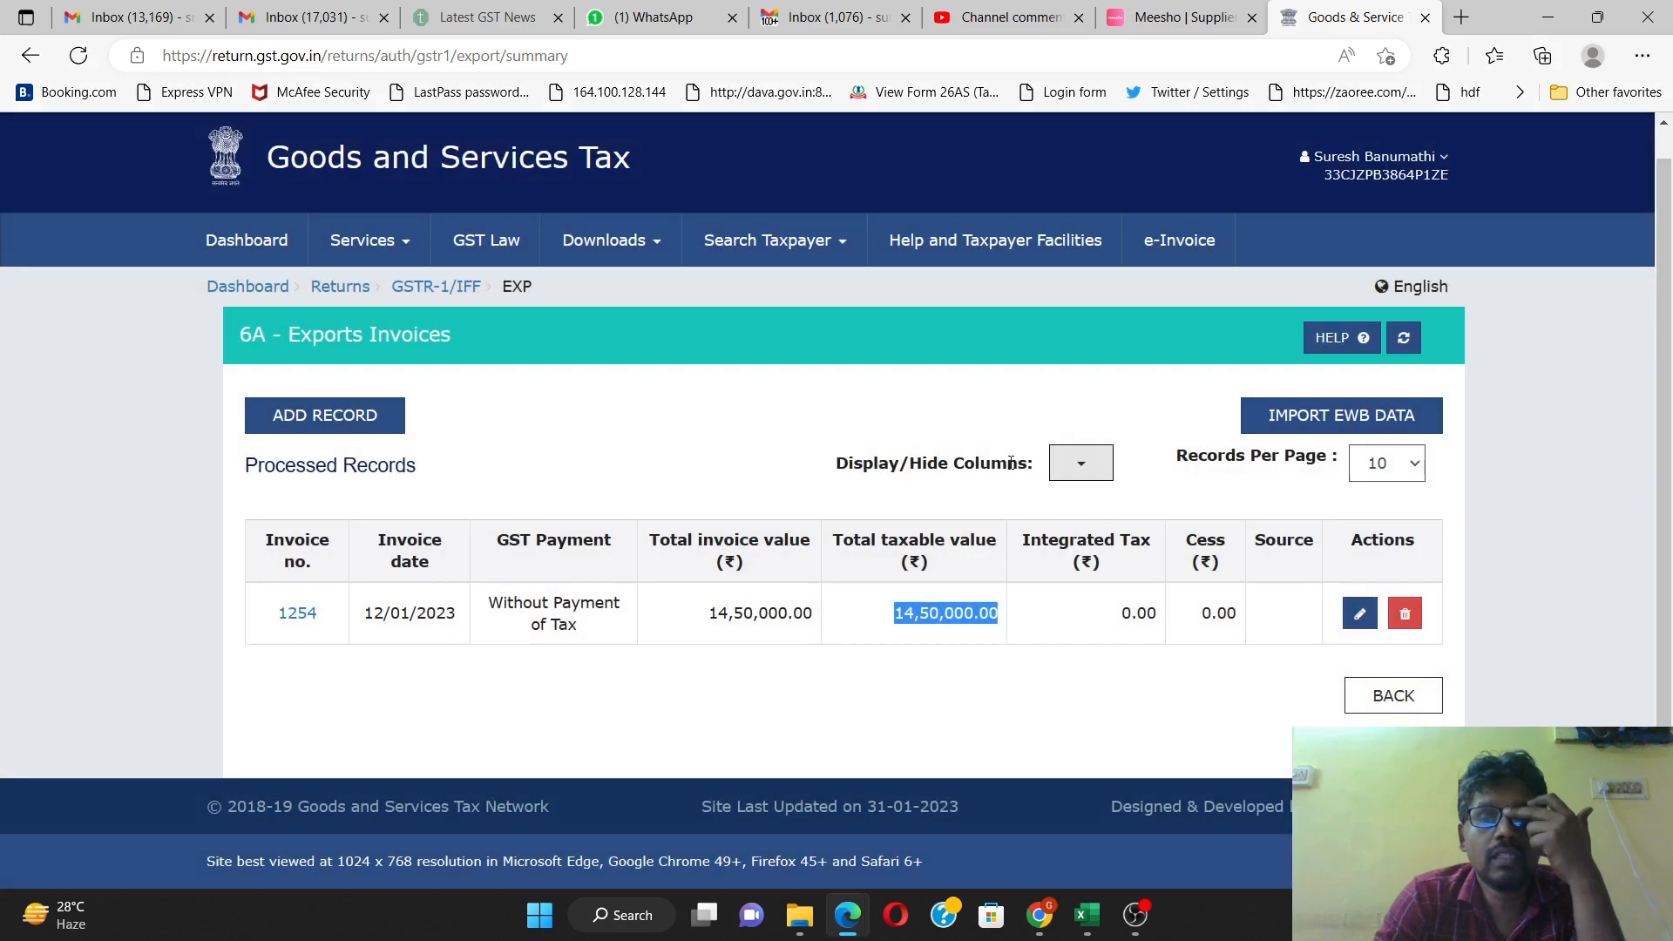
left_click(1393, 695)
scroll(869, 561, "down", 3)
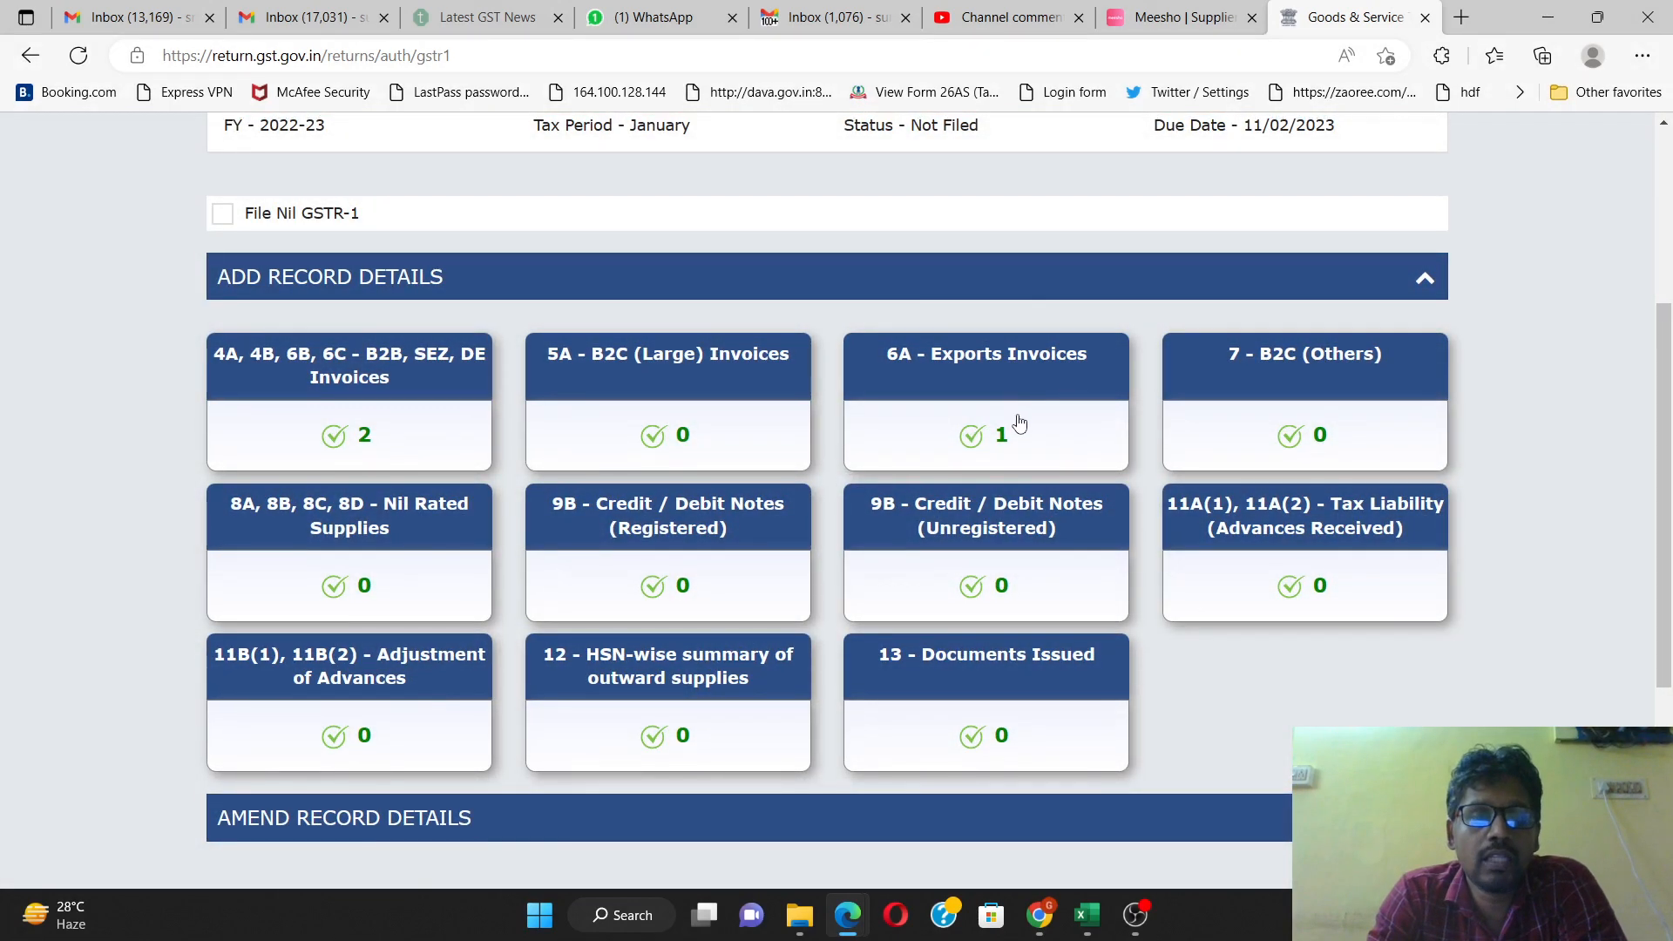
scroll(1020, 423, "down", 4)
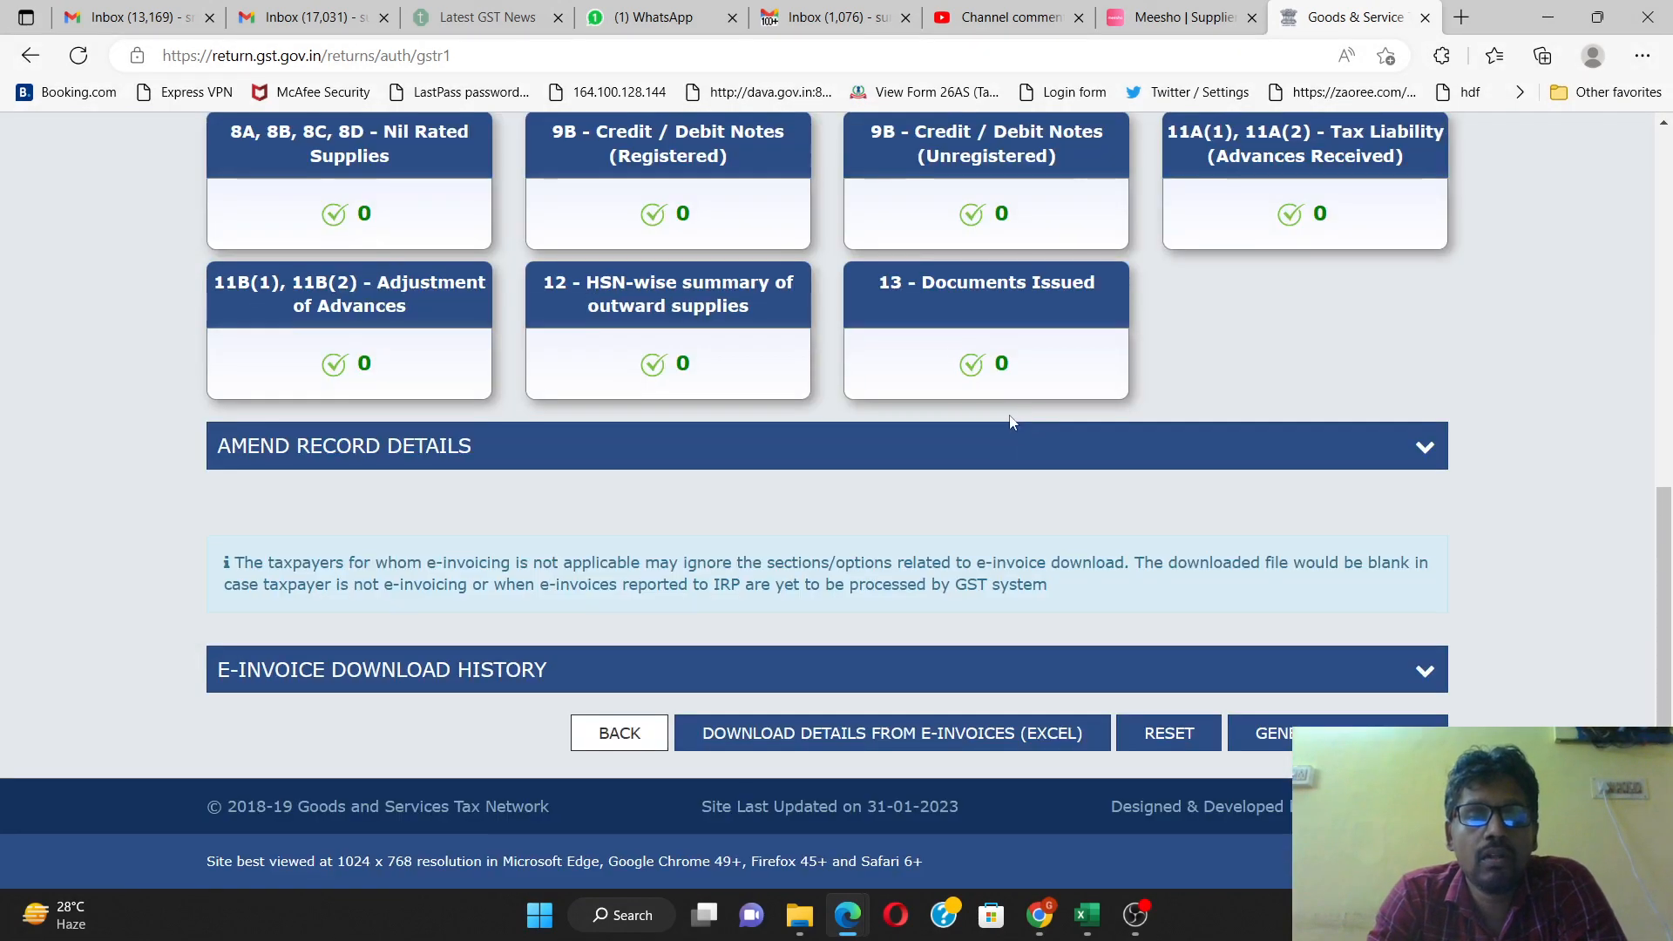
- Examine the entry fields of table 12, the HSN-wise summary of outward supplies, and leave it without adding a record
left_click(678, 301)
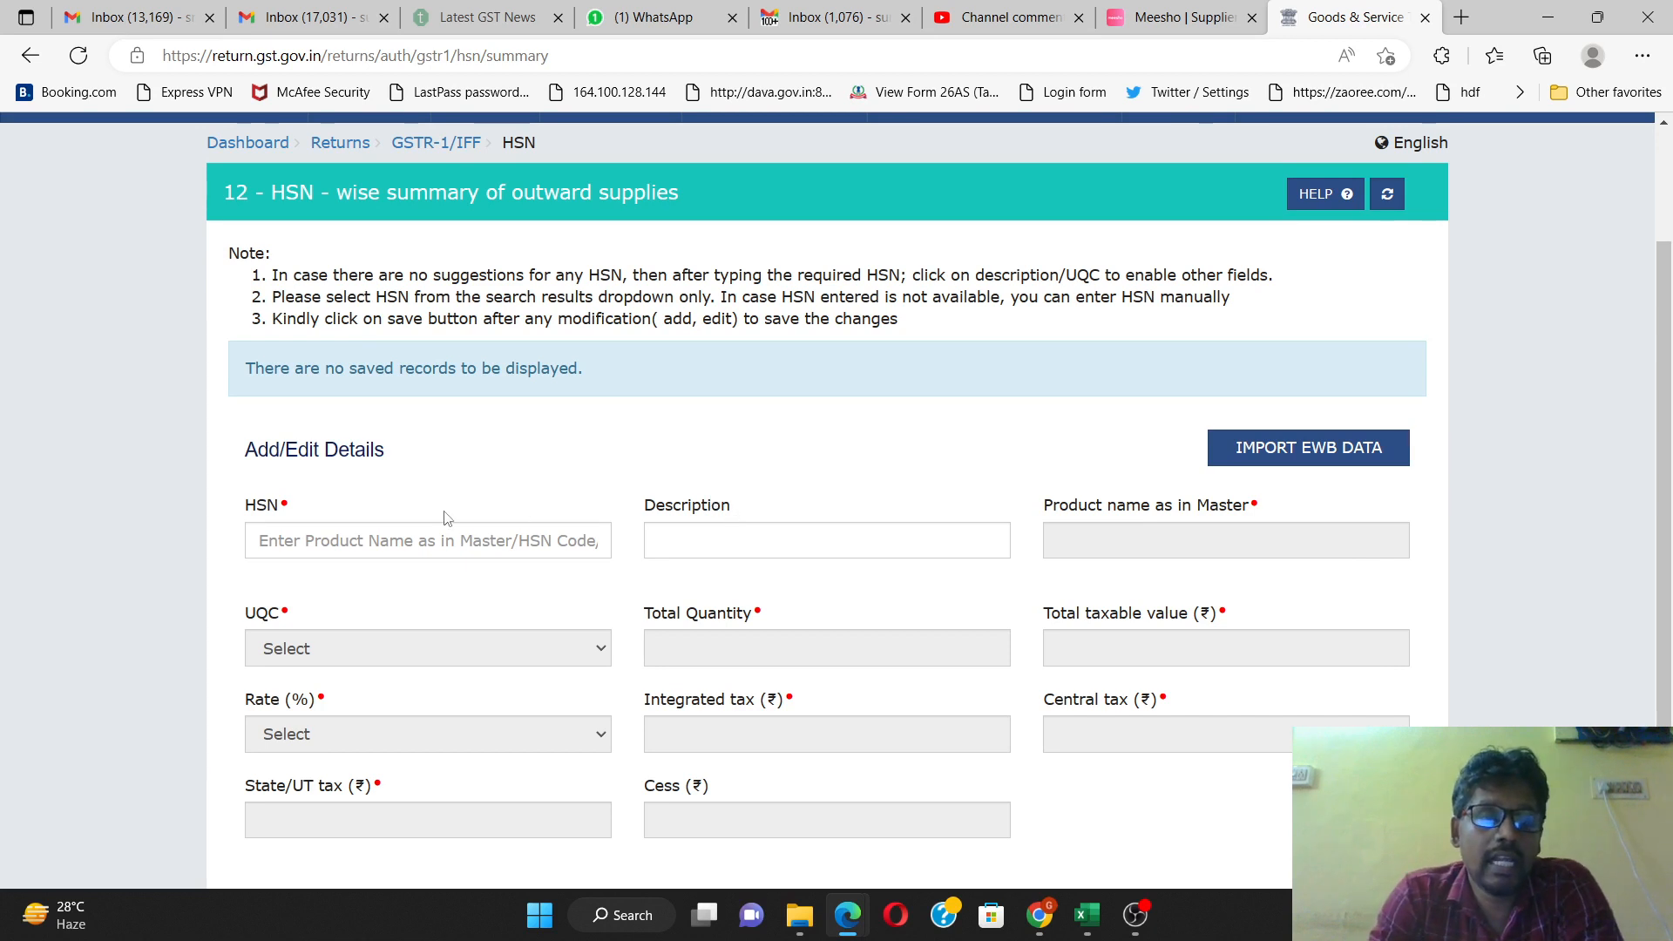
left_click(443, 536)
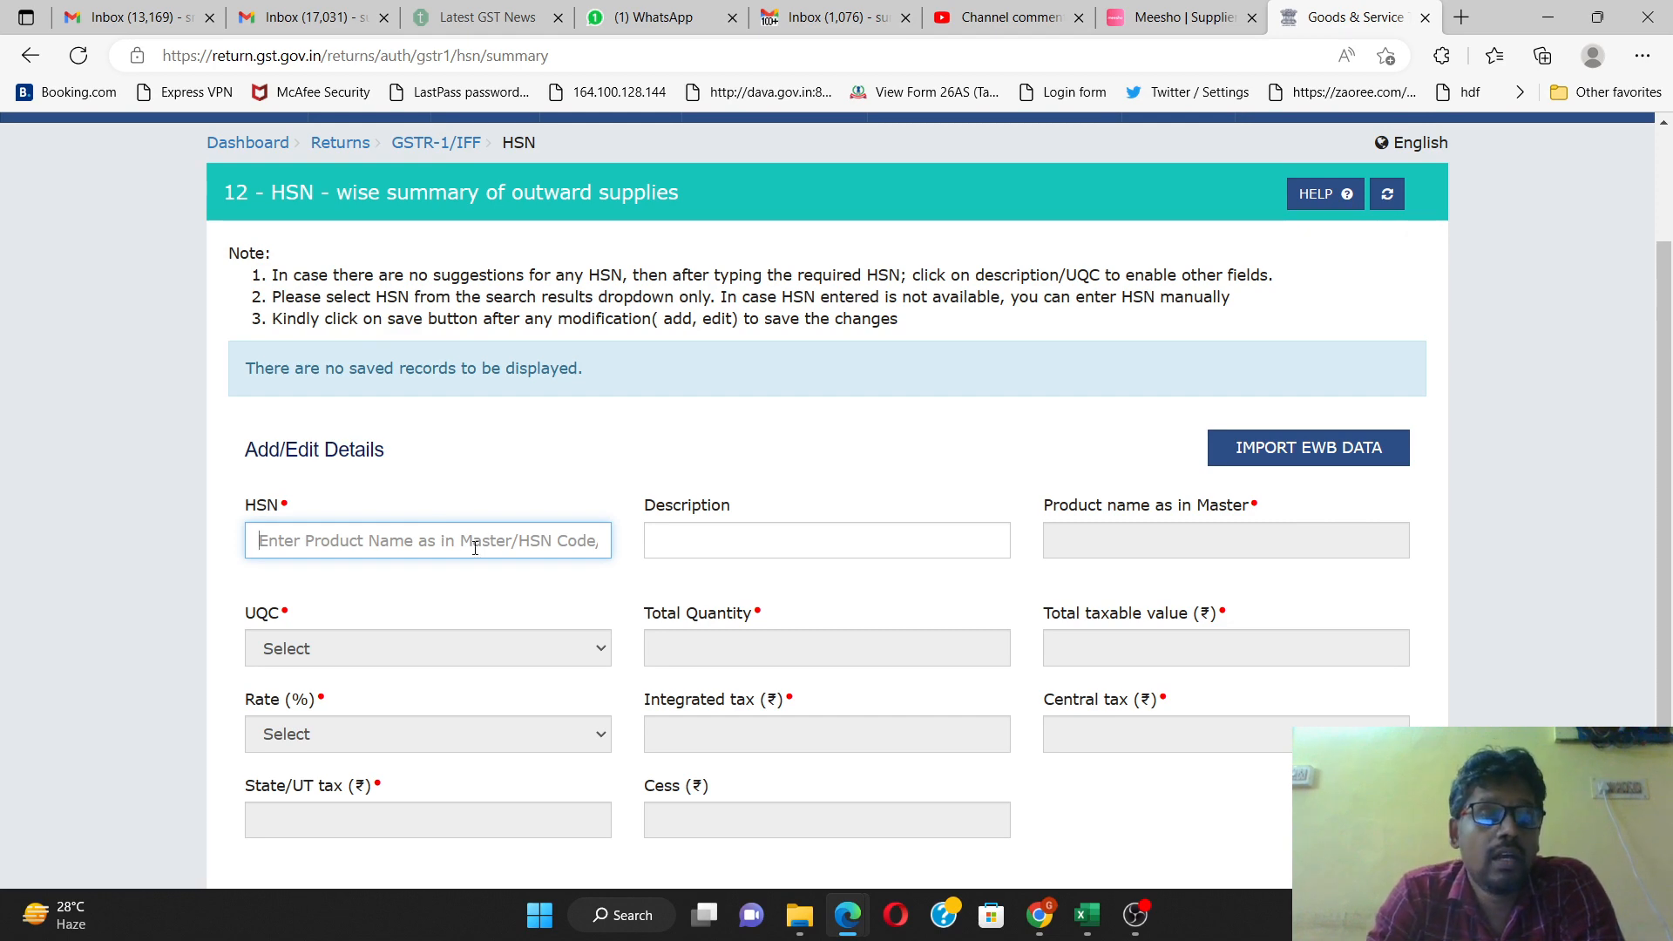
scroll(610, 523, "down", 2)
left_click(508, 436)
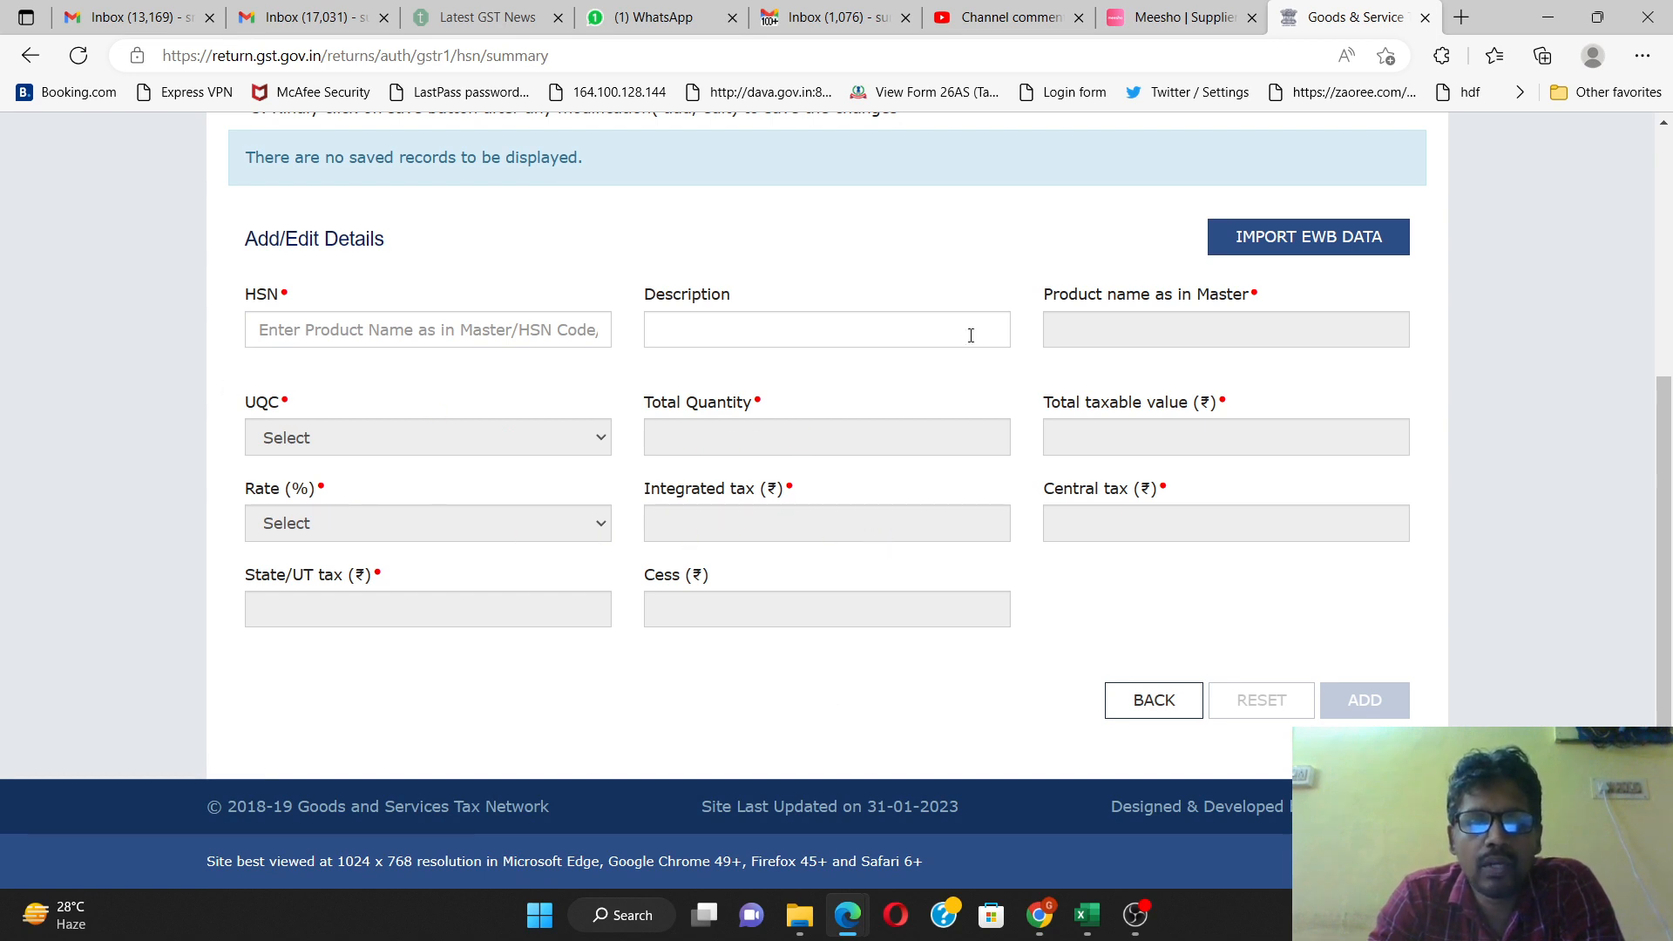
scroll(984, 453, "up", 2)
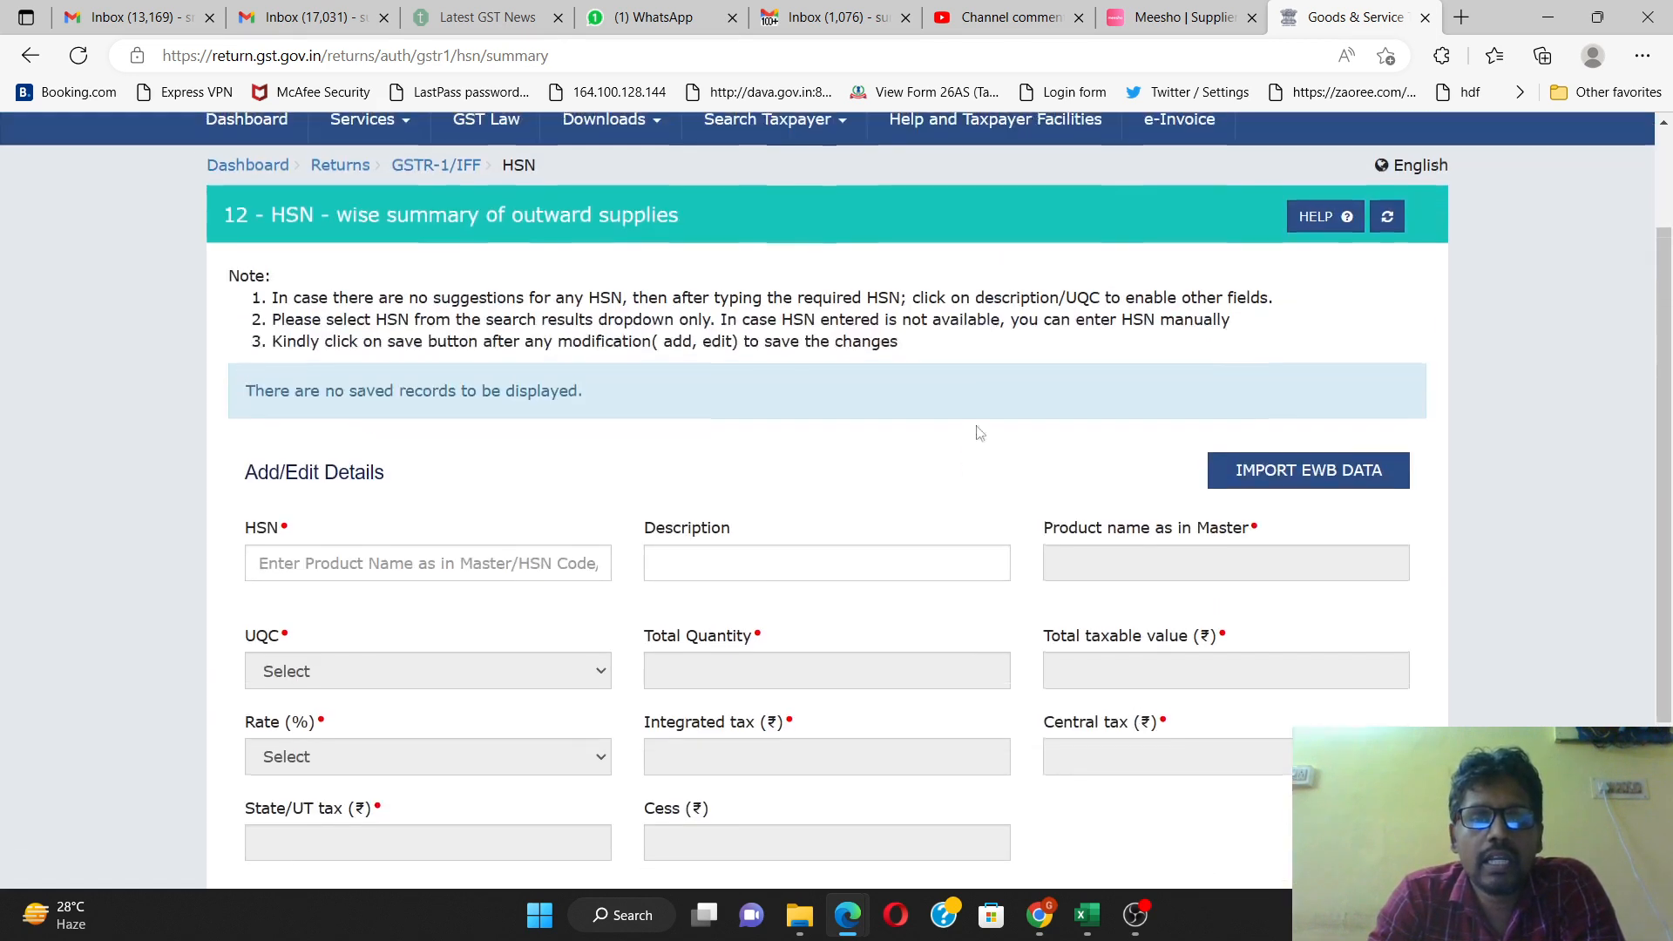
scroll(908, 382, "down", 2)
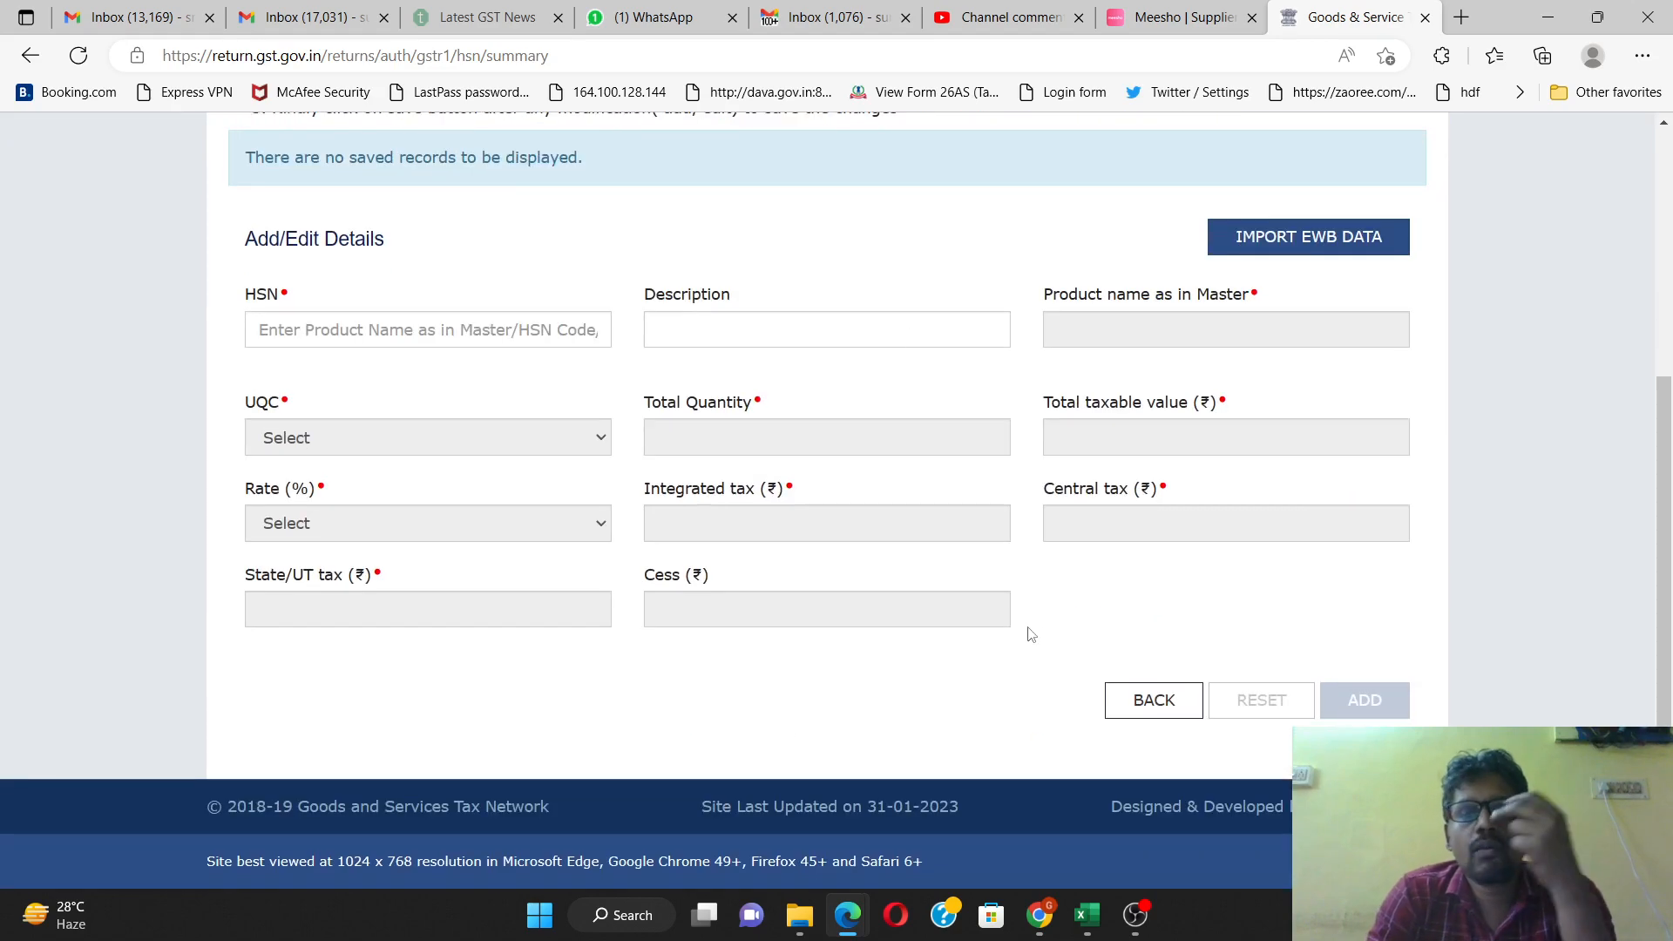
left_click(1155, 700)
- Generate the summary of the January GSTR-1 return
scroll(1022, 558, "down", 5)
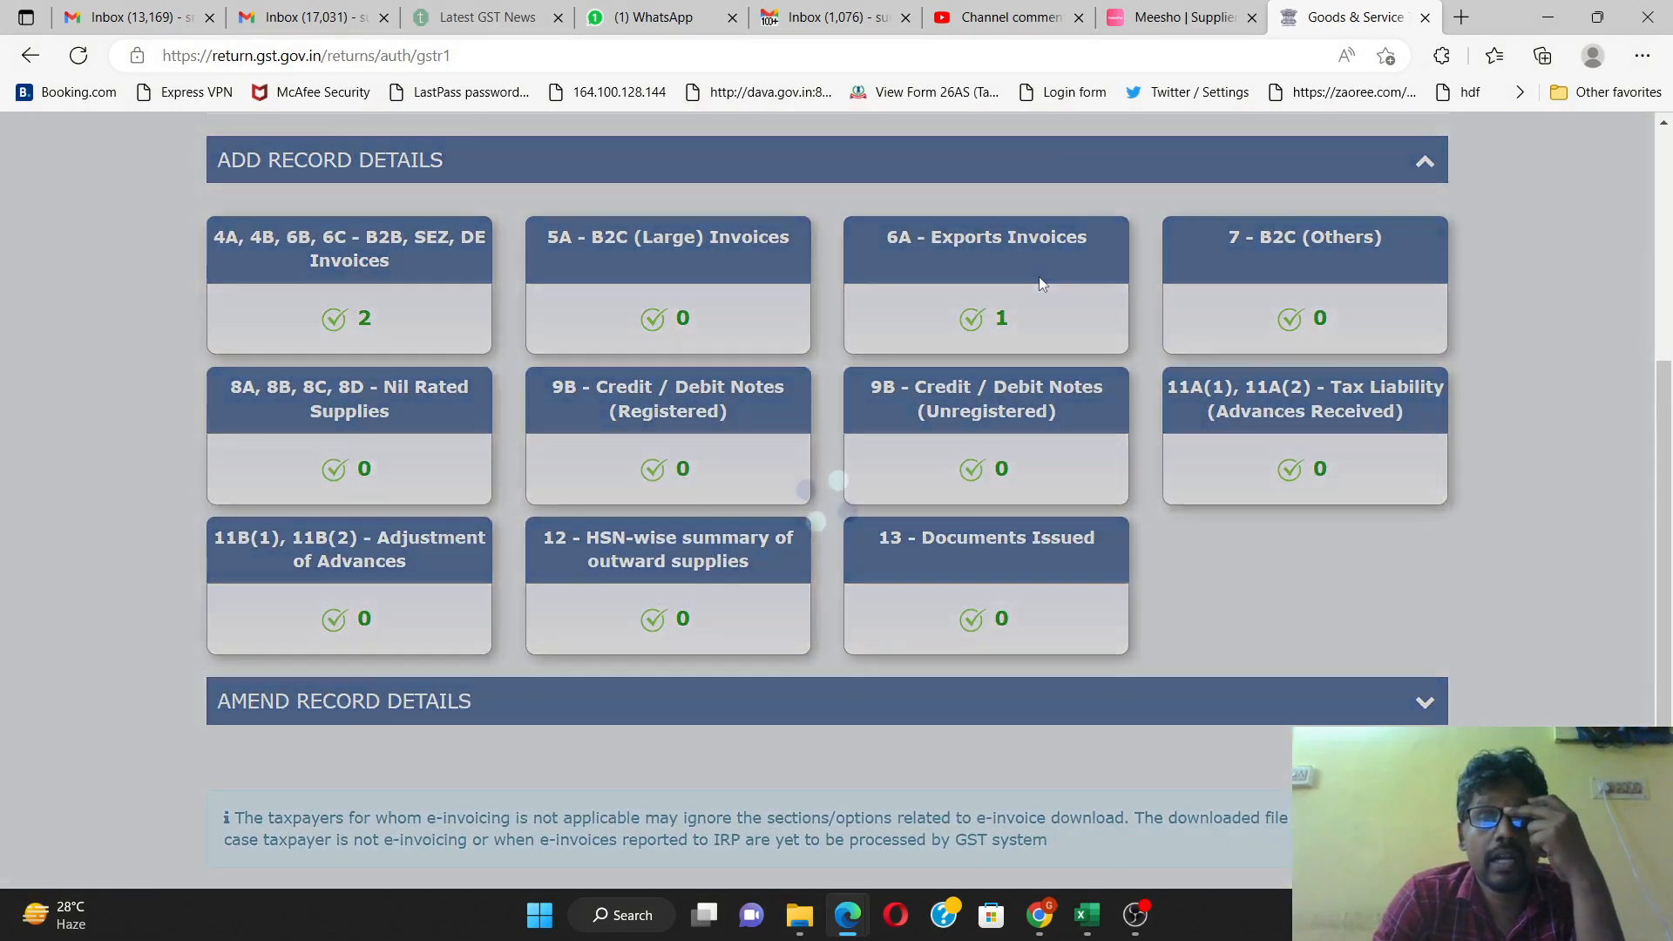
scroll(1033, 551, "down", 3)
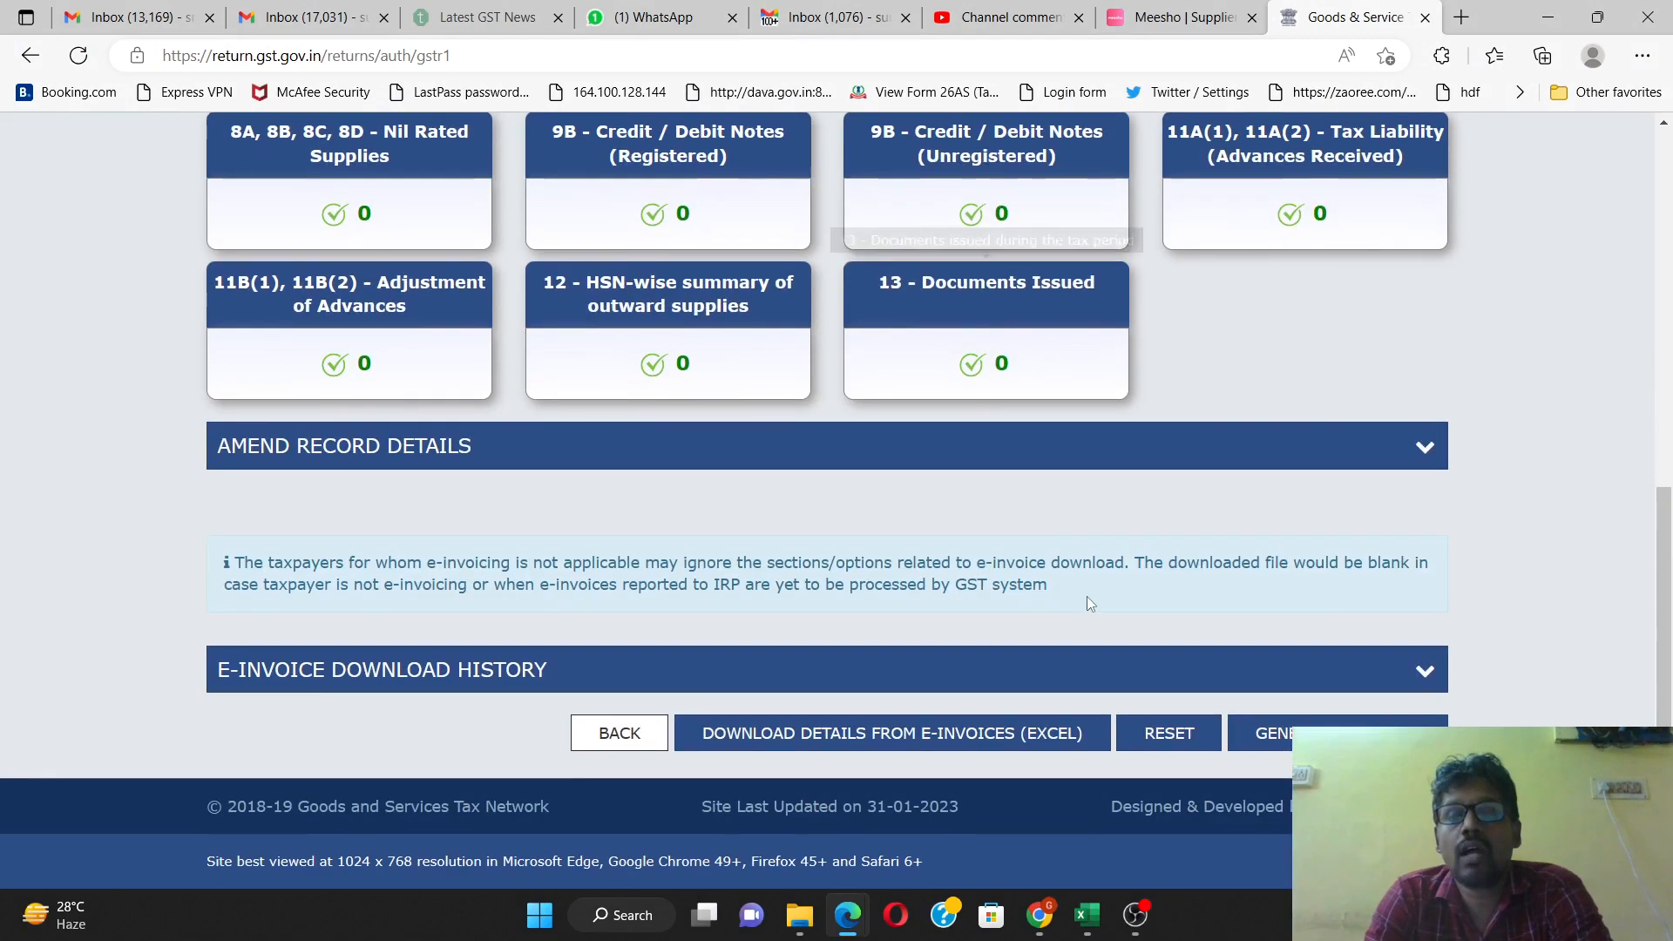
left_click(1338, 734)
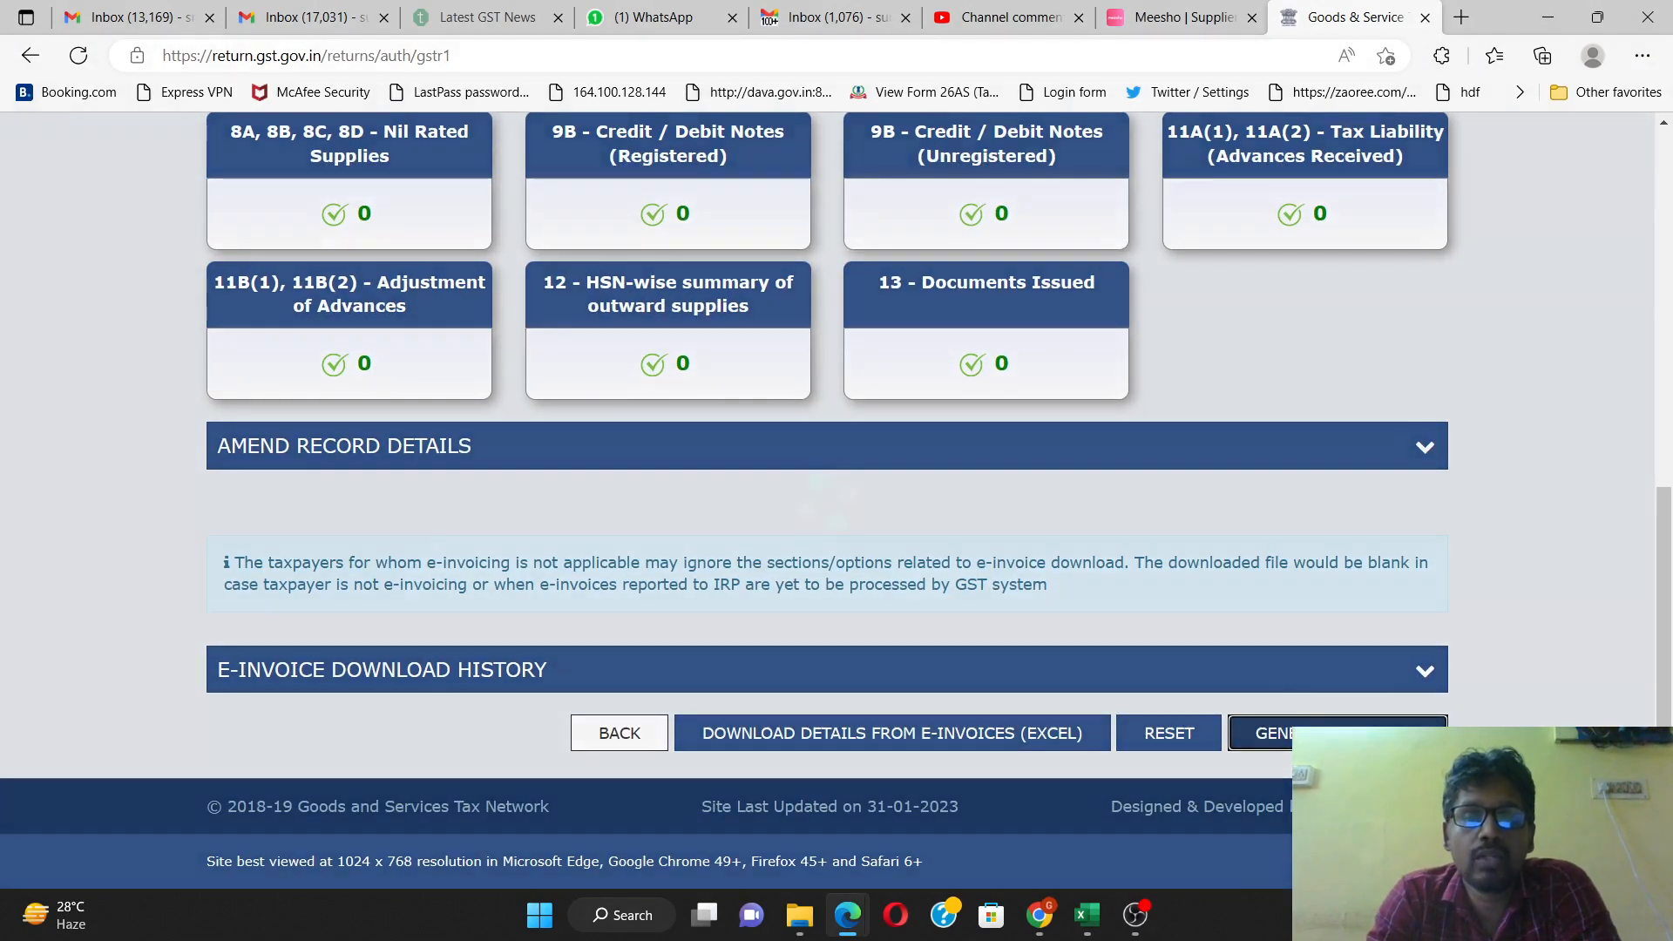
scroll(852, 407, "down", 5)
scroll(870, 504, "down", 3)
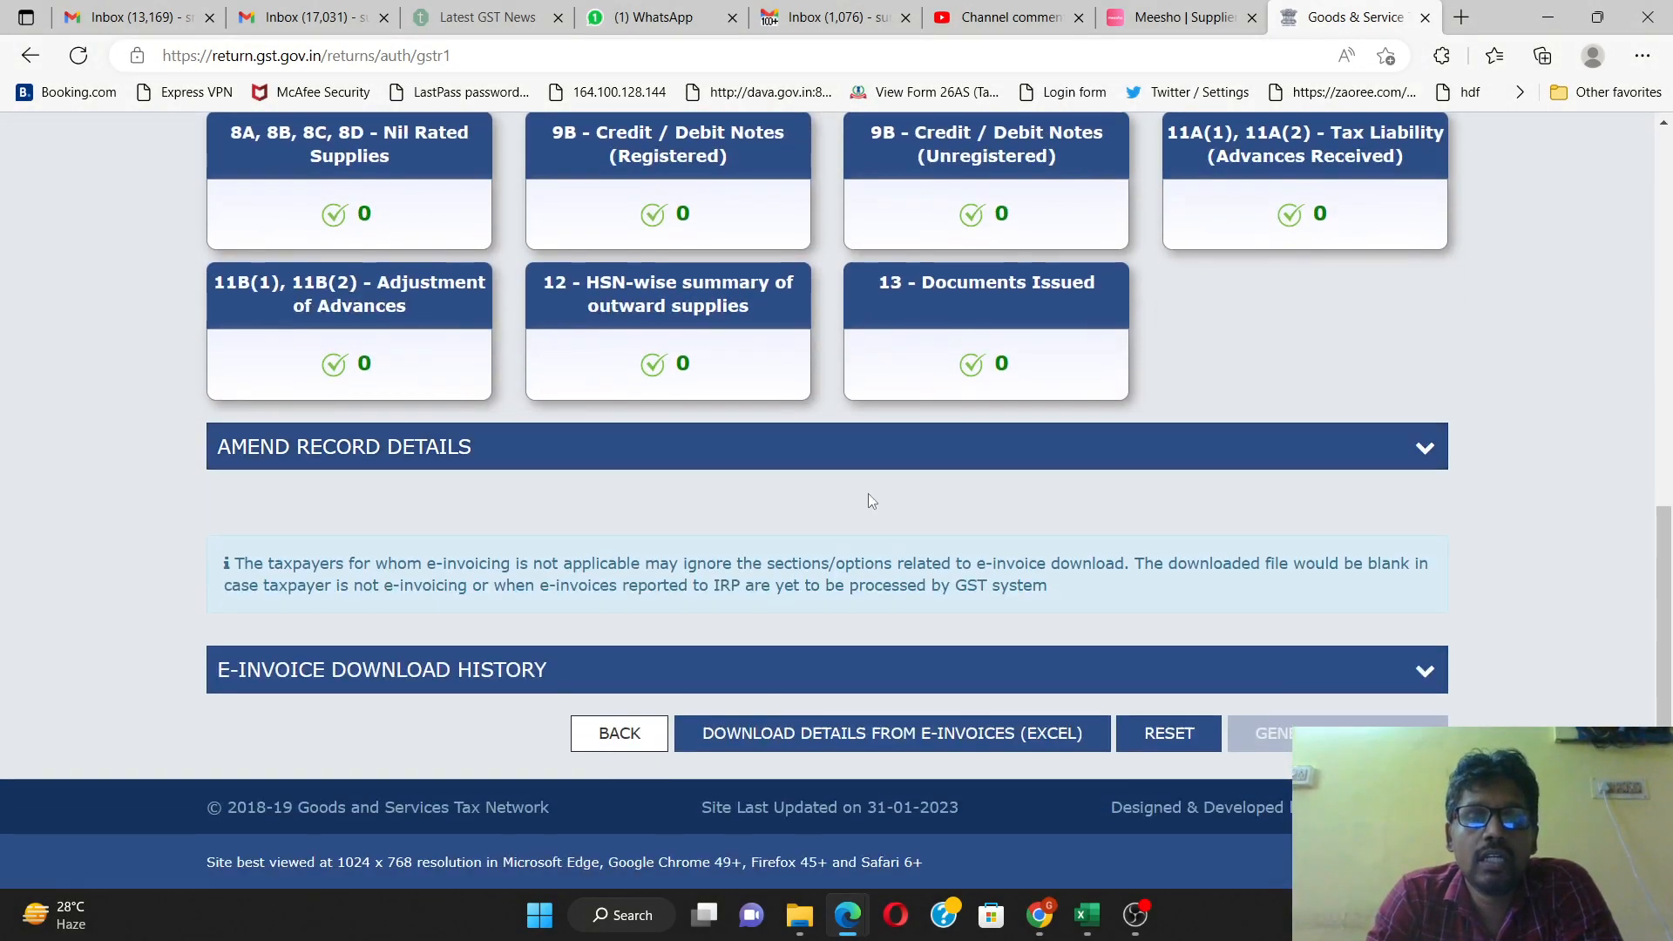
- Search the 2022-23 Quarter 4 returns for January and reopen the GSTR-1 details of outward supplies
left_click(639, 741)
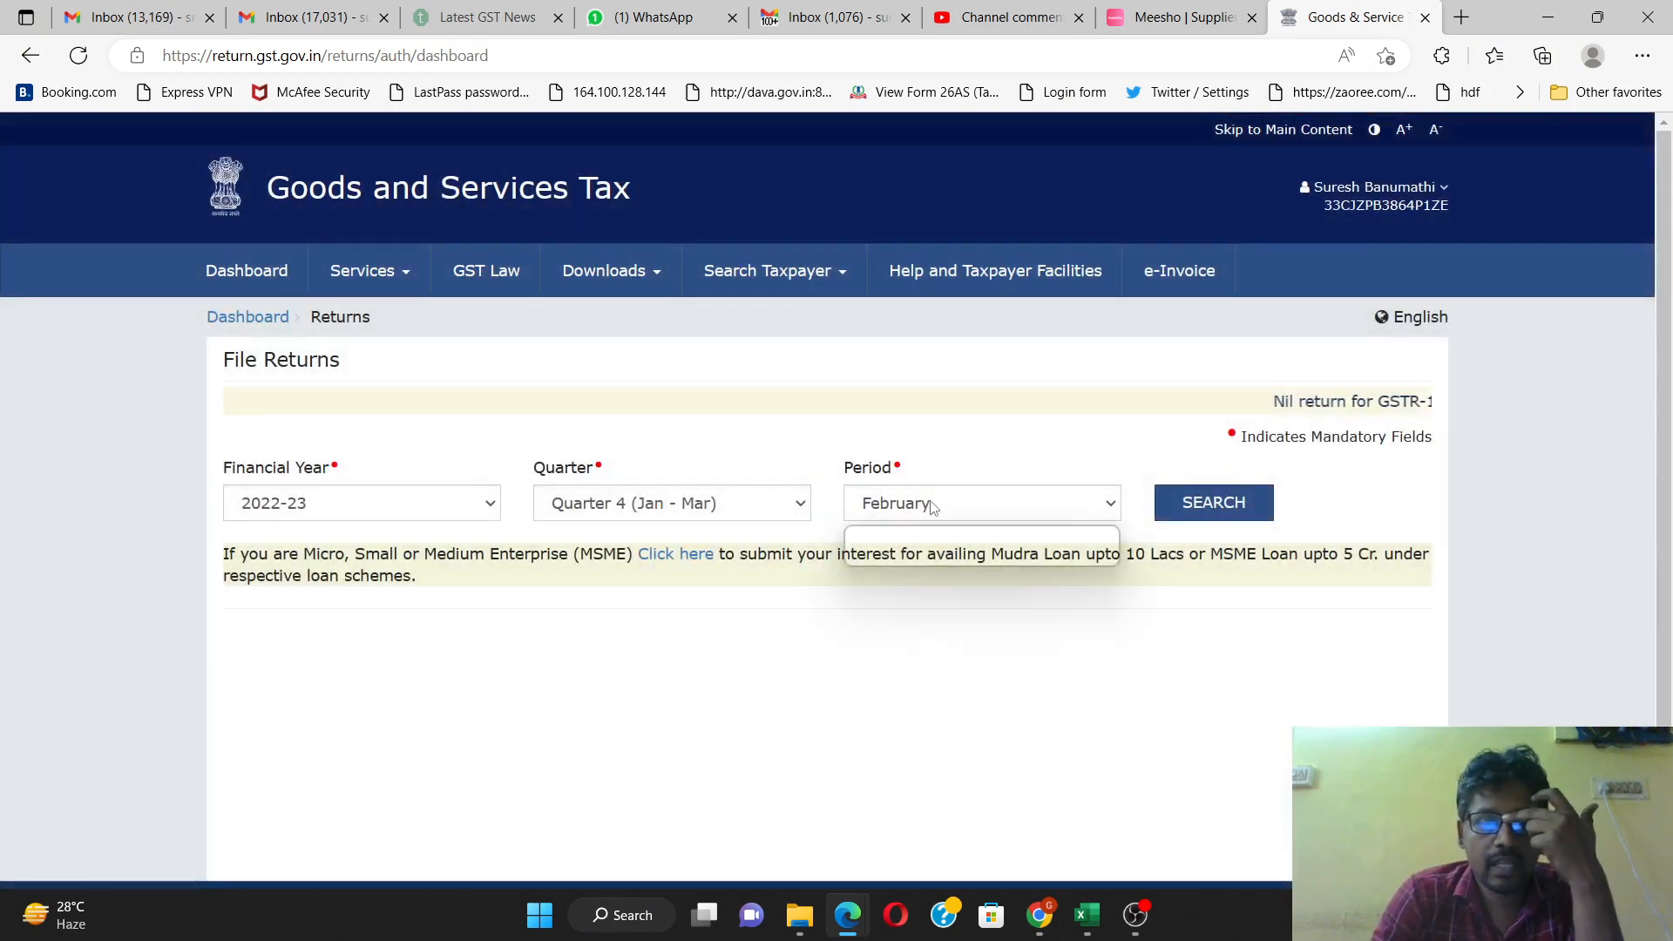
left_click(931, 502)
left_click(936, 535)
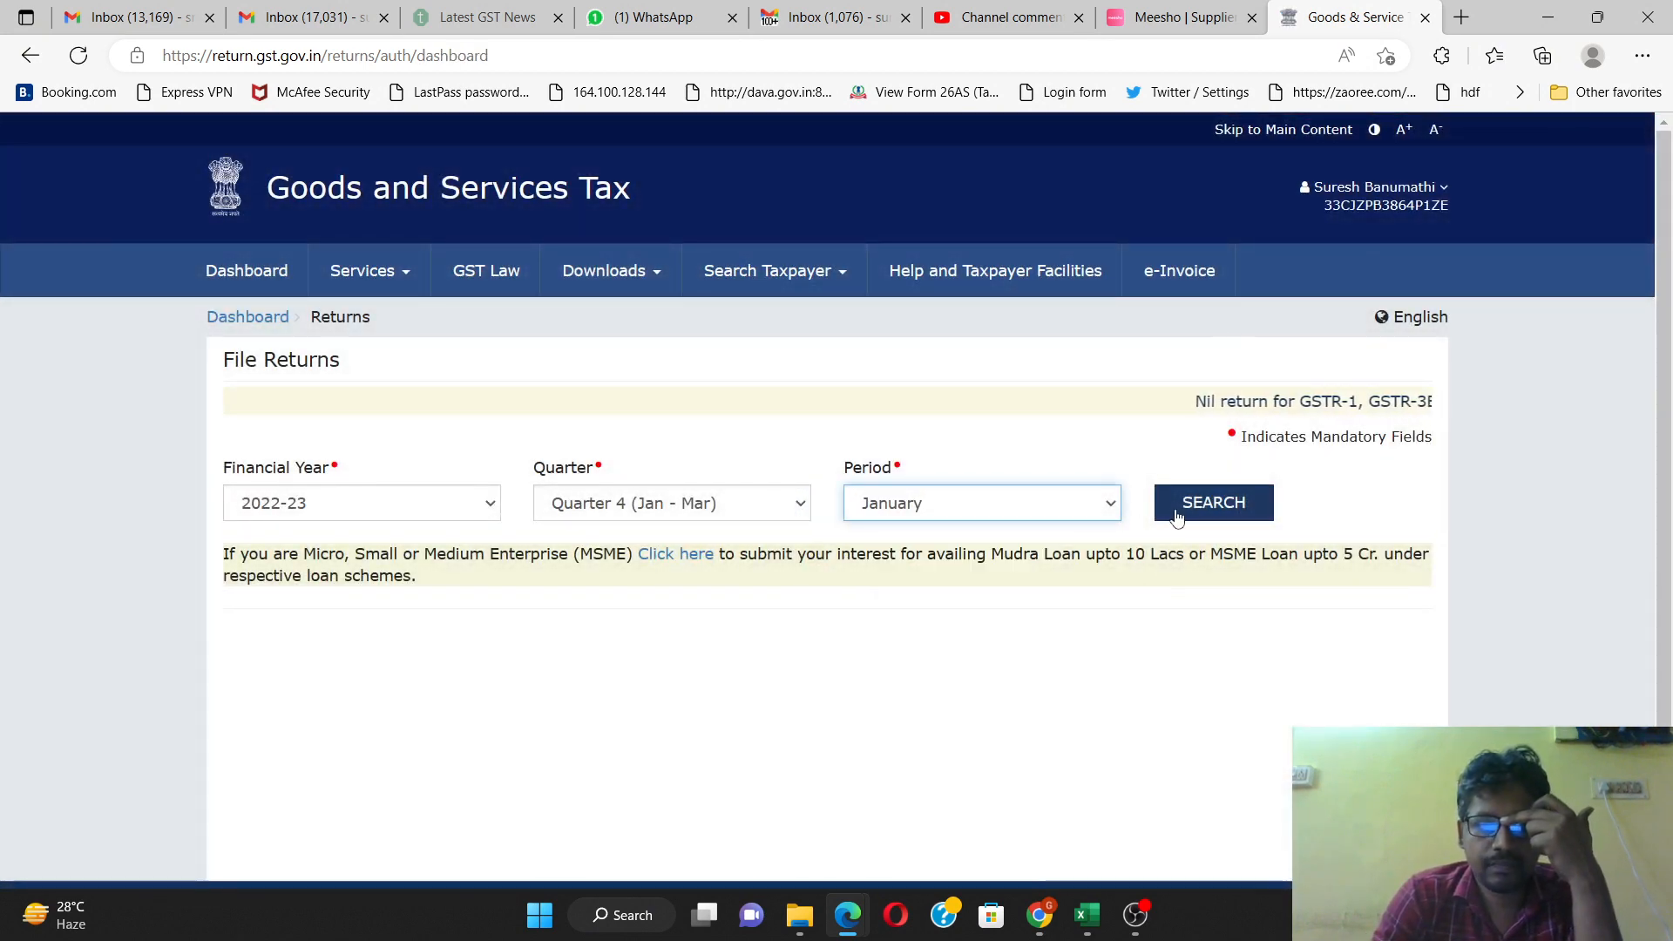
left_click(1214, 503)
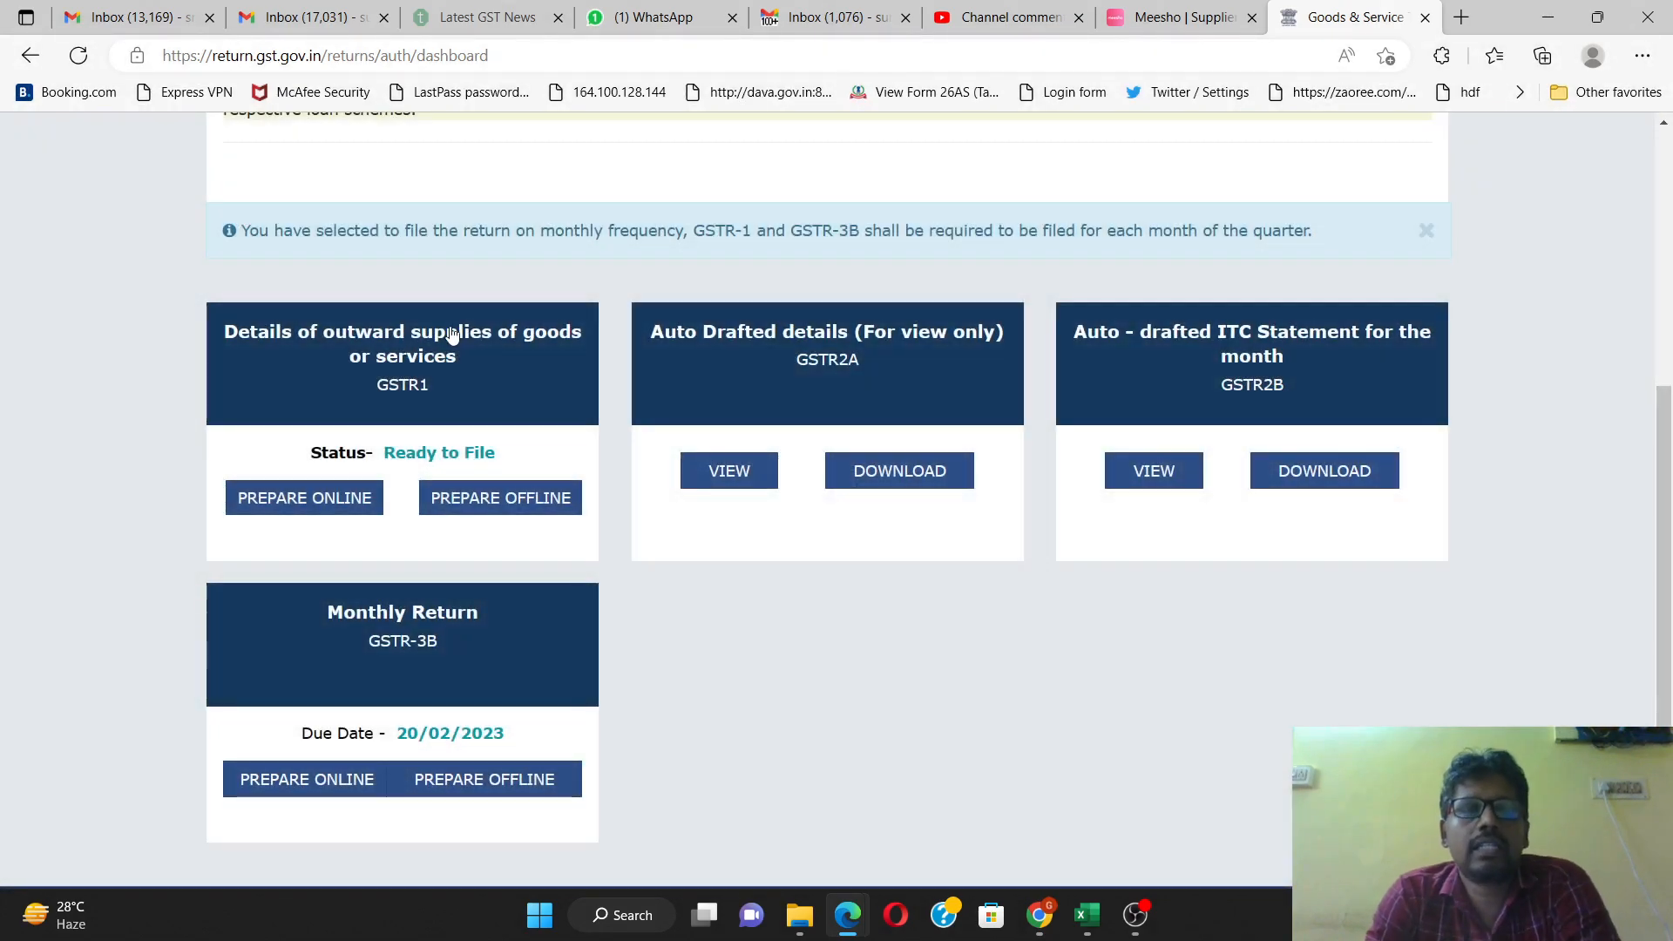
left_click(455, 332)
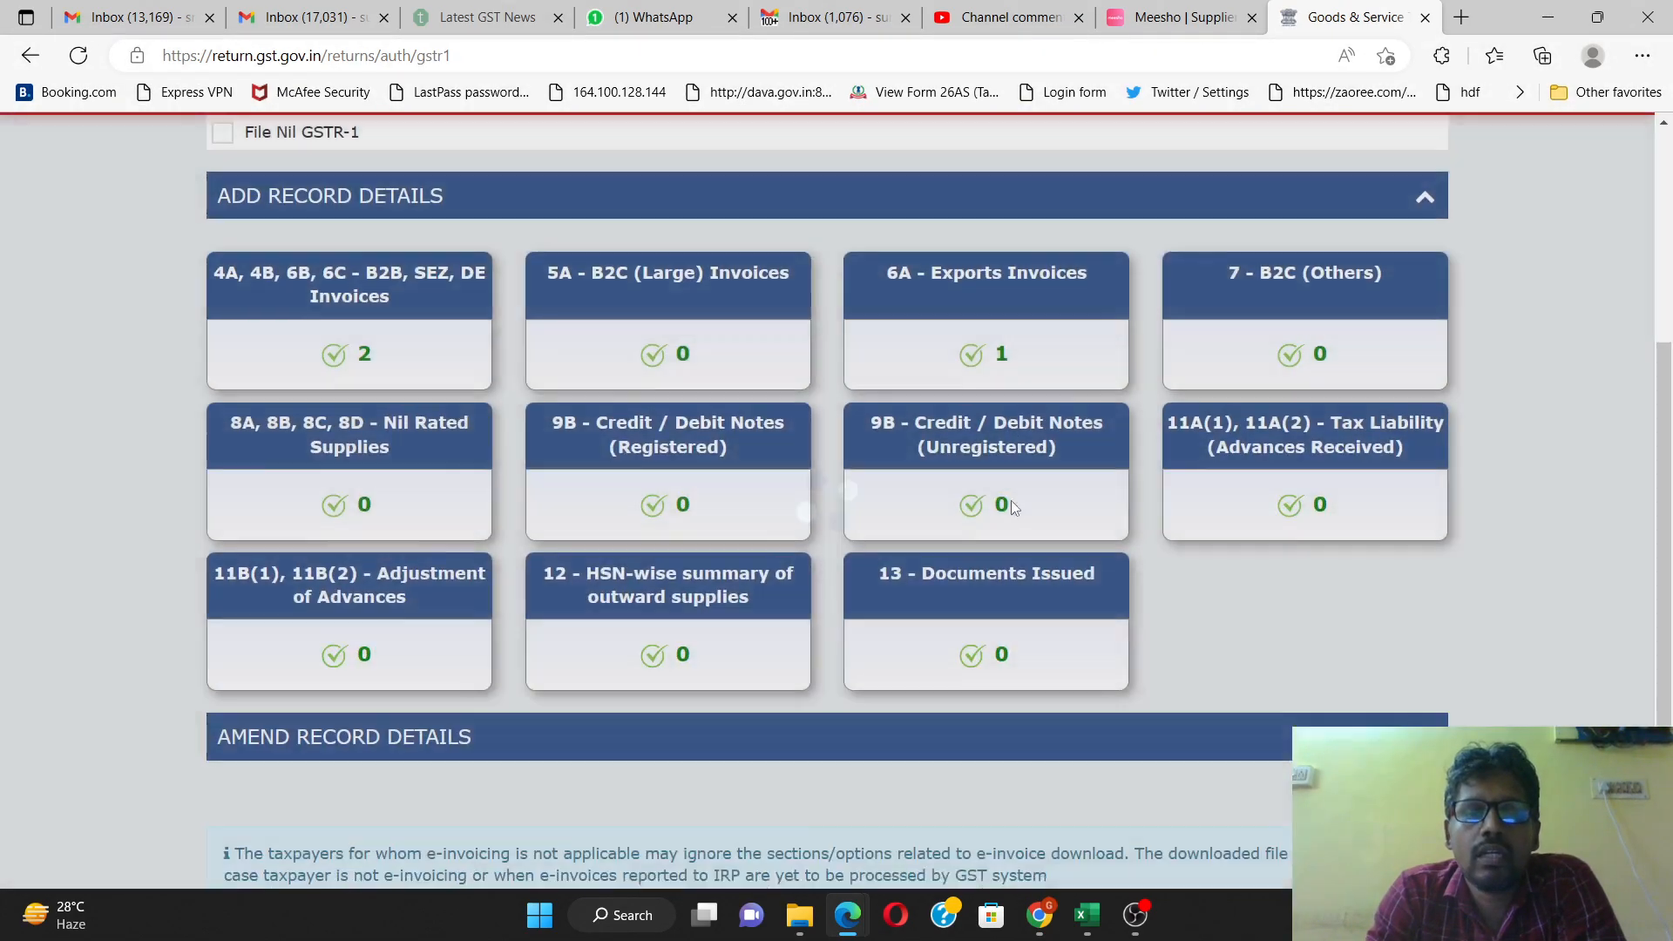
- Proceed to the GSTR-1 consolidated summary and review the 6A Exports rows with and without payment of tax
scroll(797, 570, "down", 3)
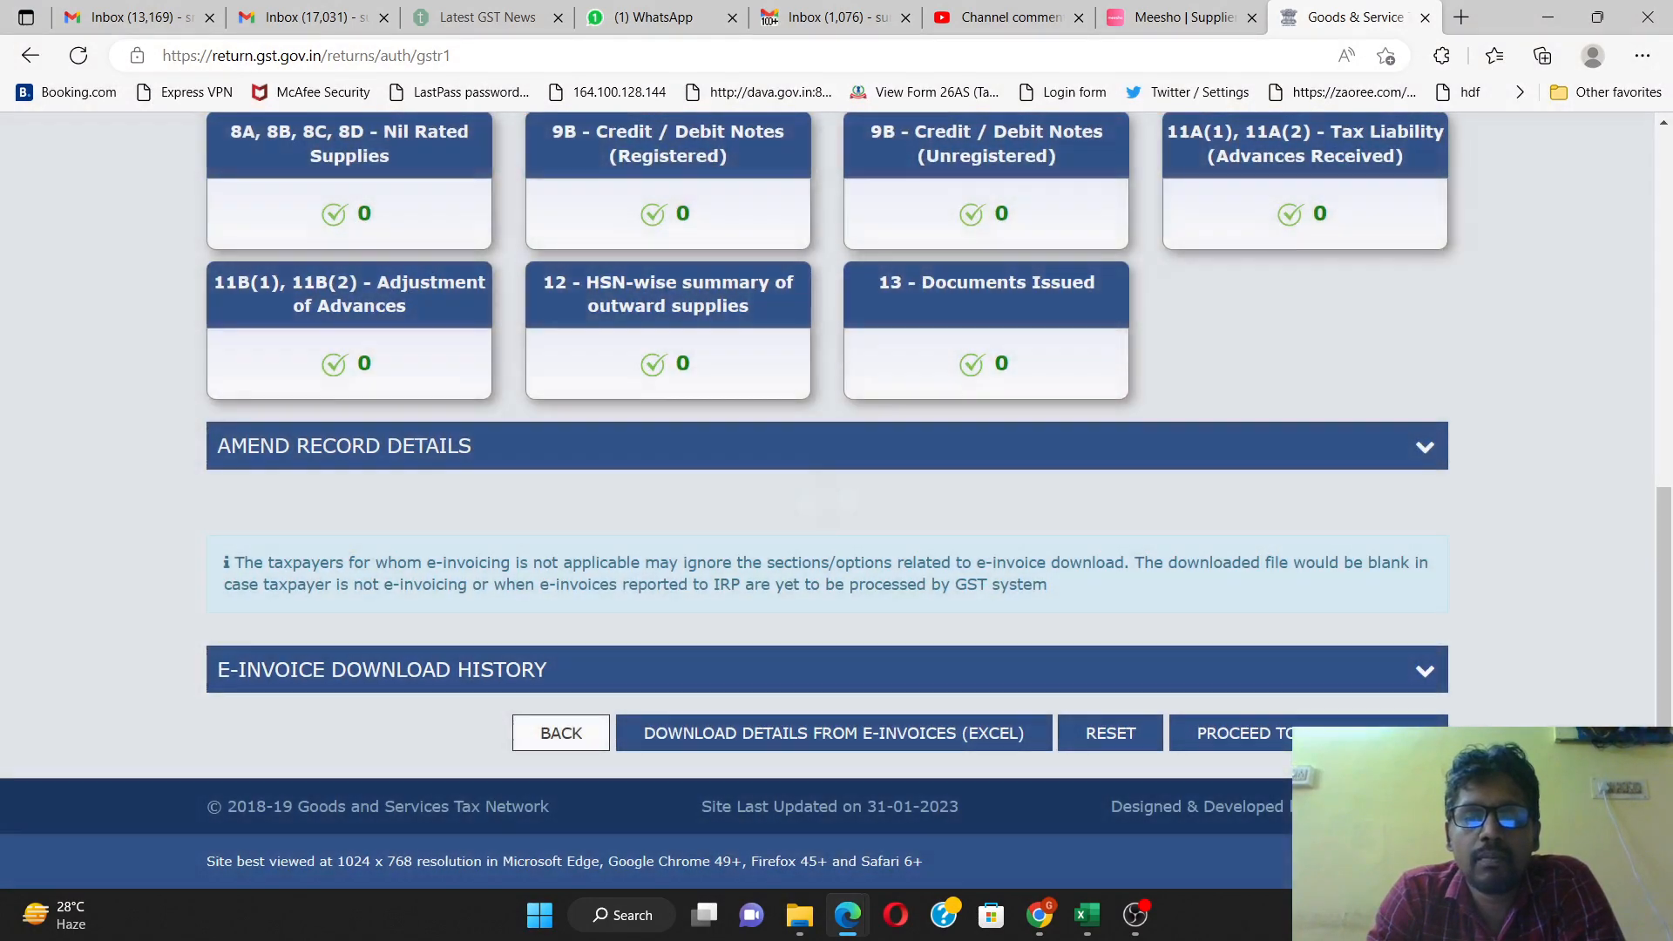
left_click(1230, 733)
scroll(1054, 526, "down", 4)
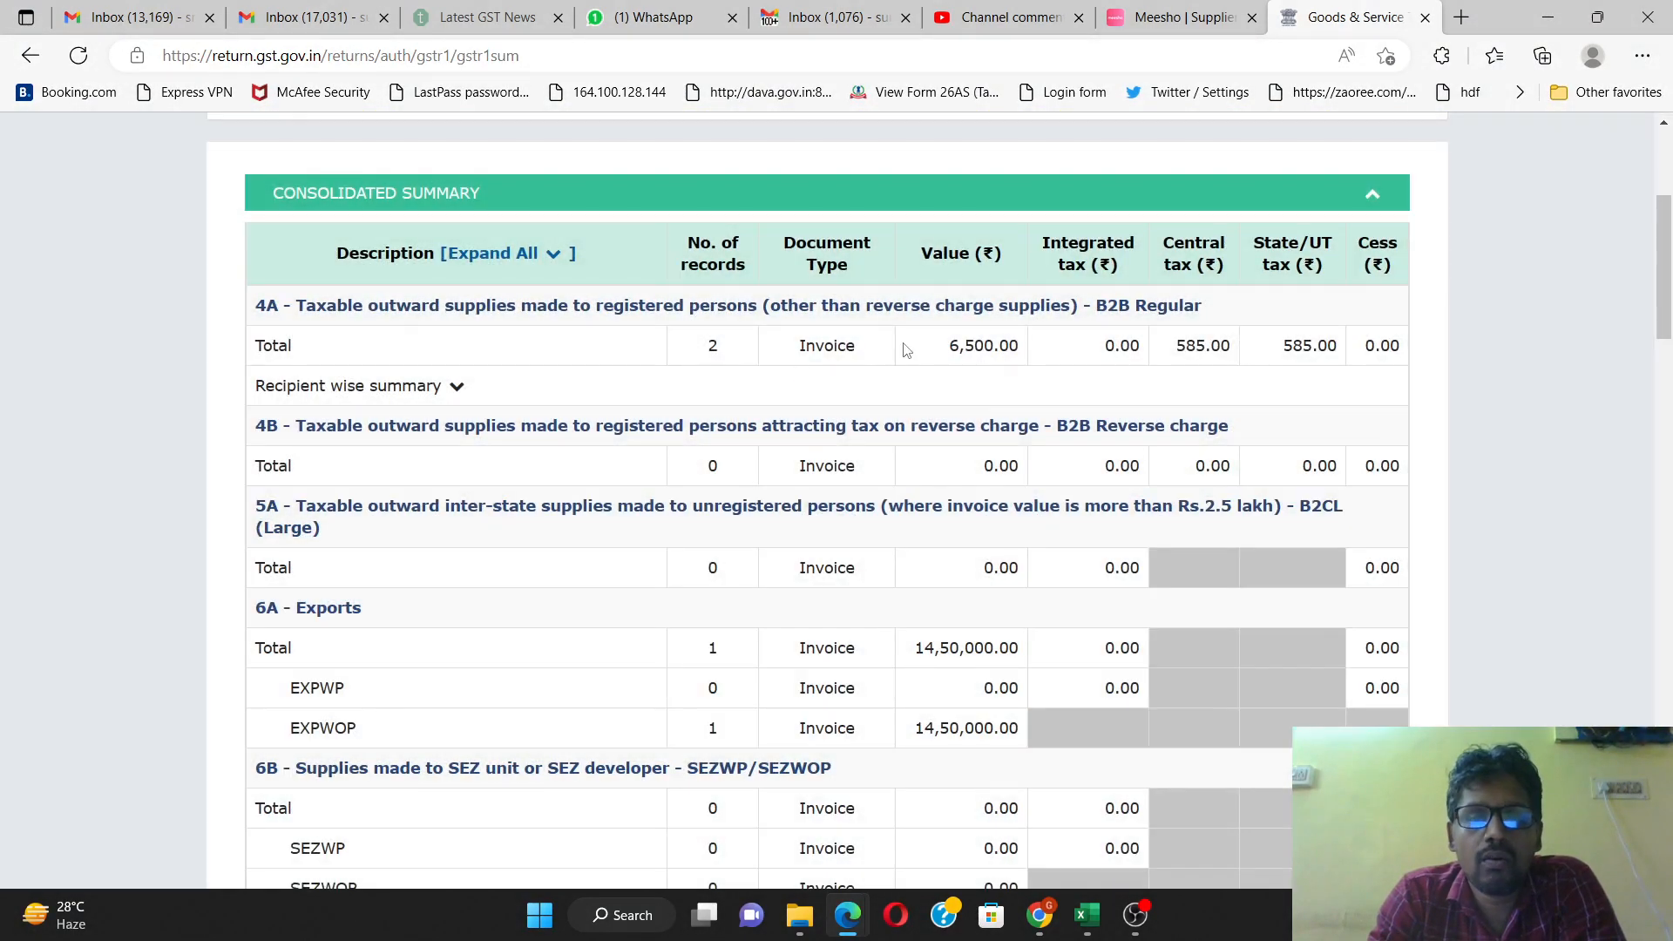
scroll(907, 353, "down", 4)
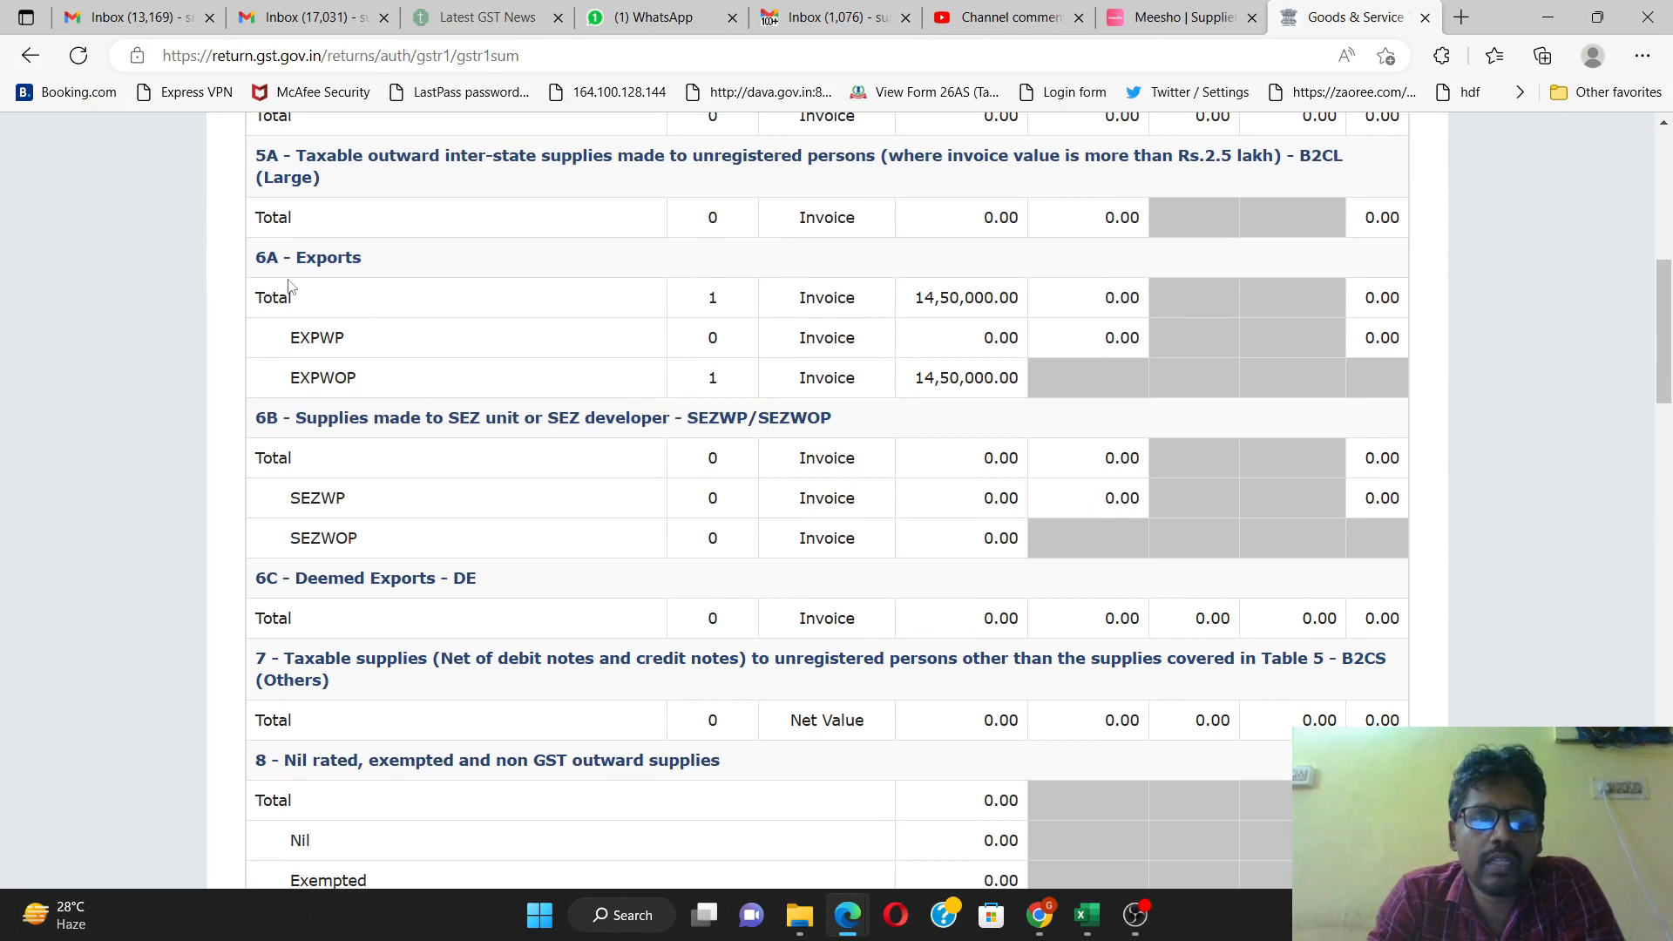
left_click_drag(250, 260, 1095, 362)
left_click(872, 360)
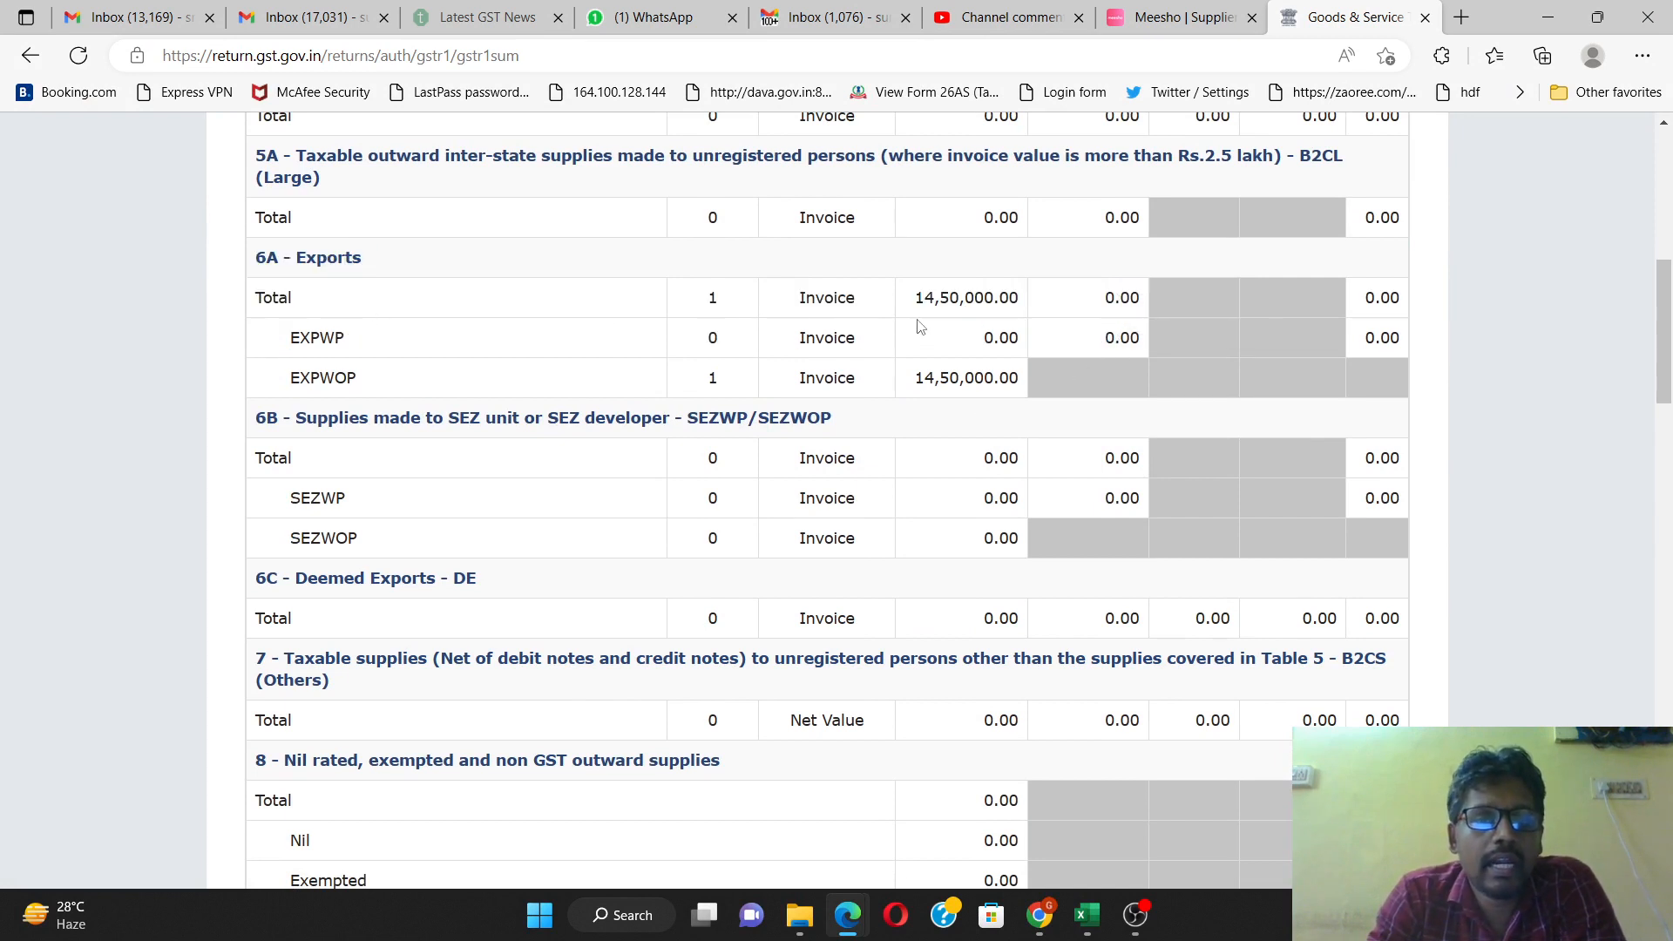
- Review the remaining tables of the consolidated summary, including the HSN-wise summary and the total liability row
scroll(920, 327, "down", 15)
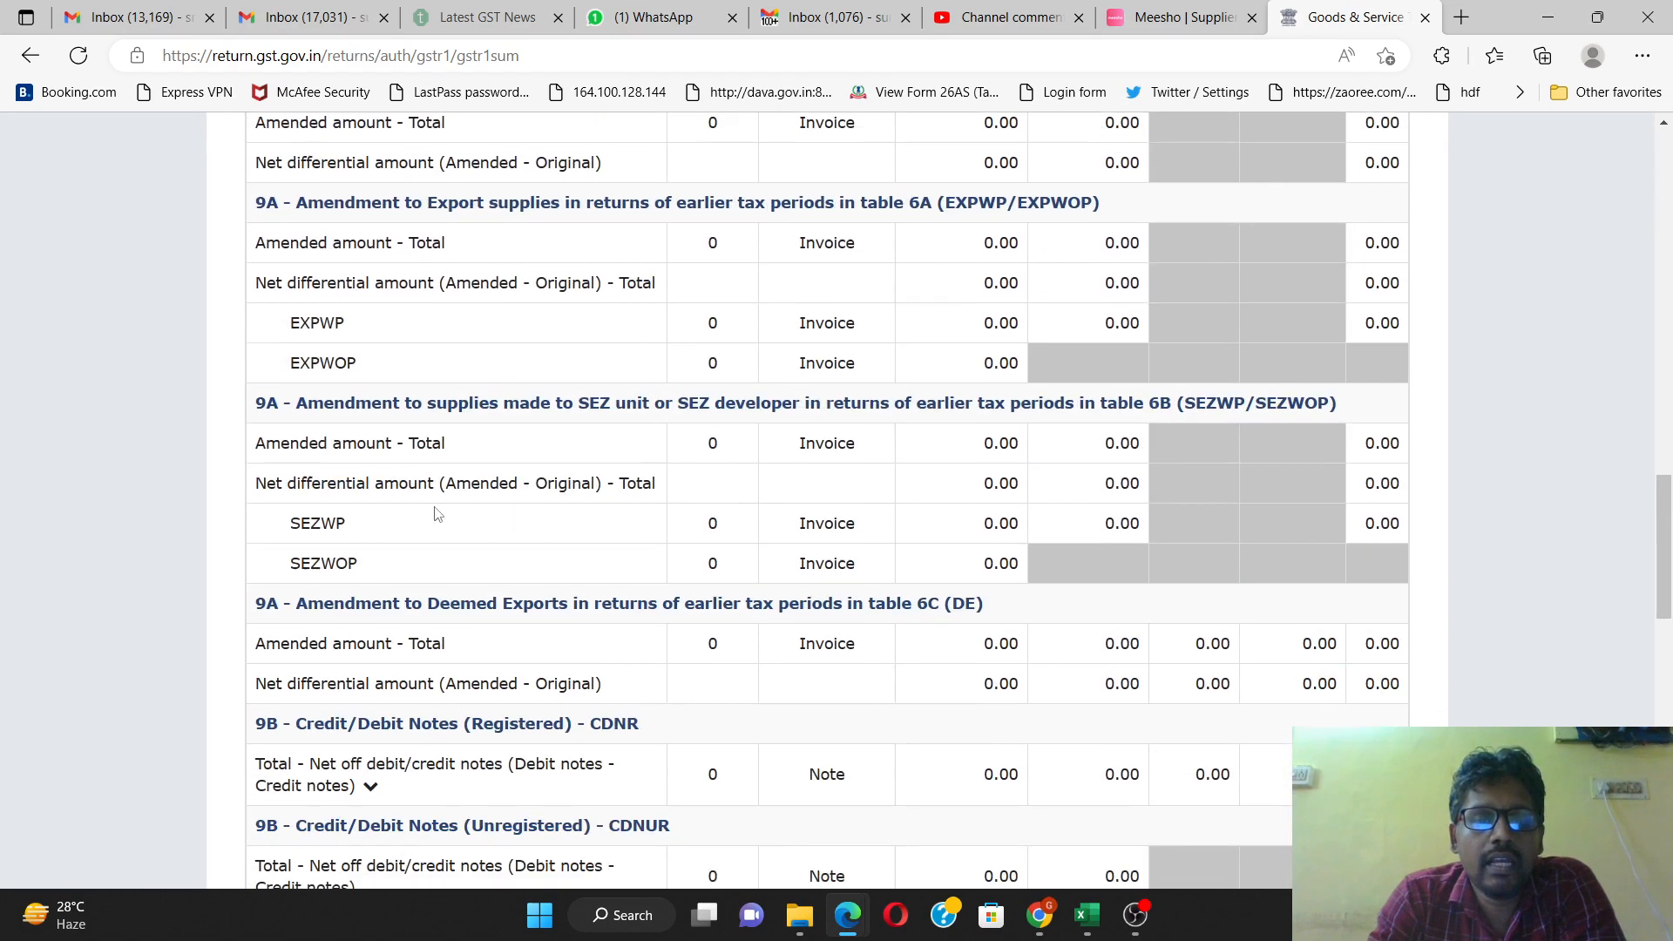
scroll(438, 514, "down", 15)
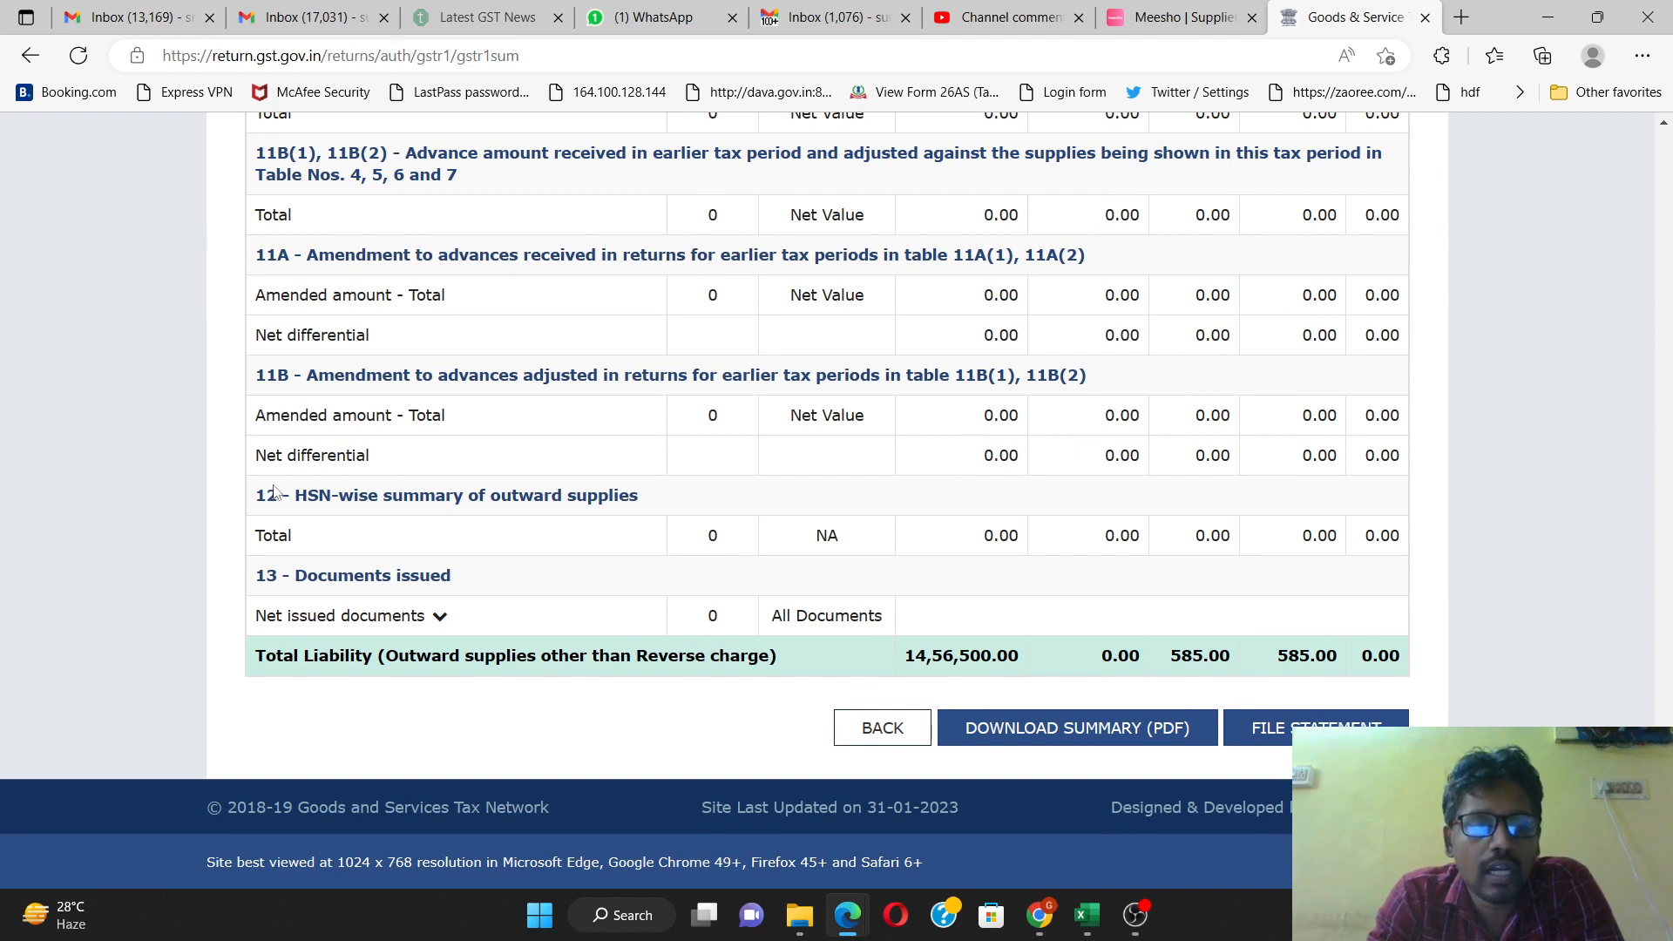
left_click_drag(258, 499, 654, 500)
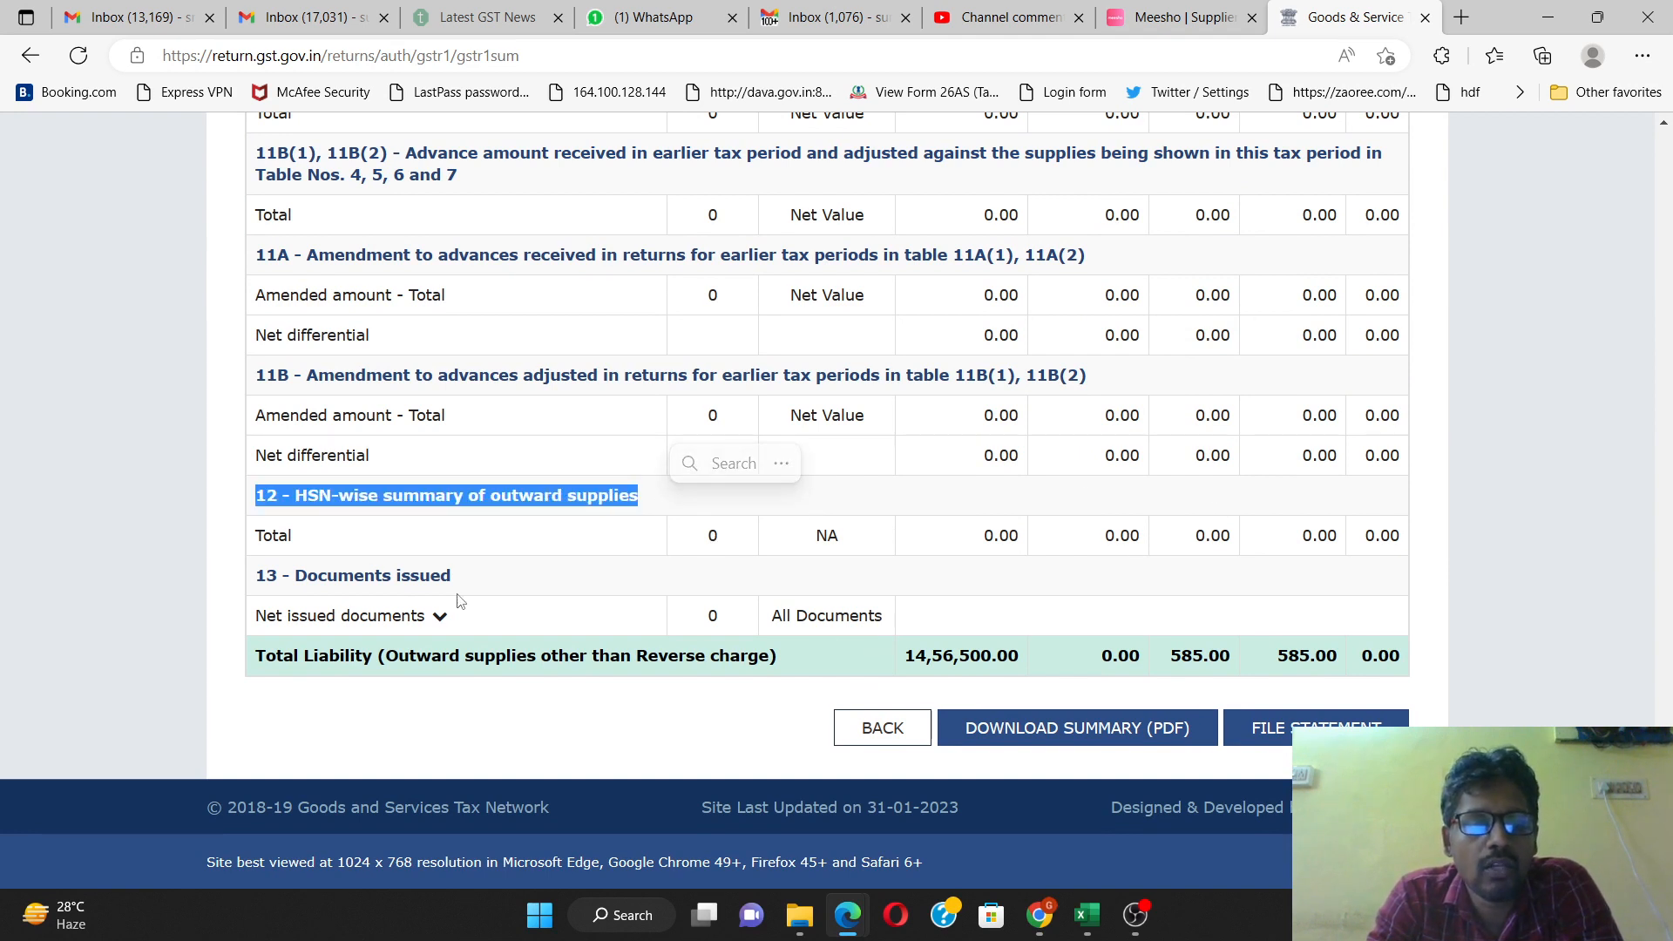
left_click_drag(264, 658, 802, 681)
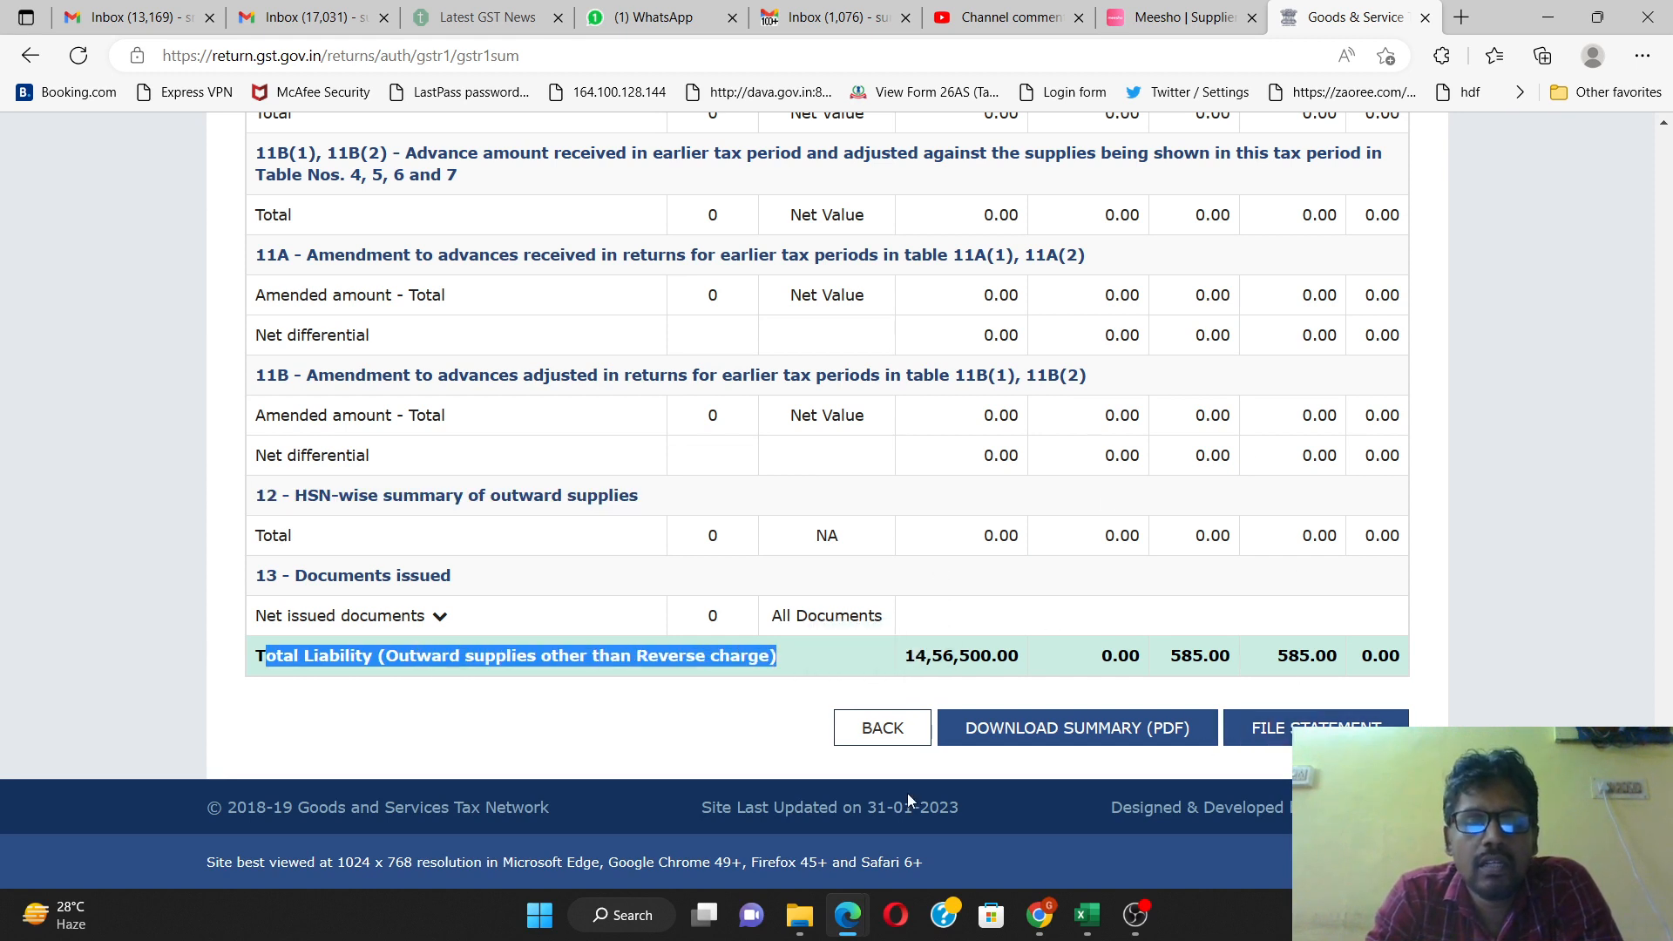
- Return to the GSTR-1 page from the consolidated summary and look over the record details and filing options
left_click(878, 739)
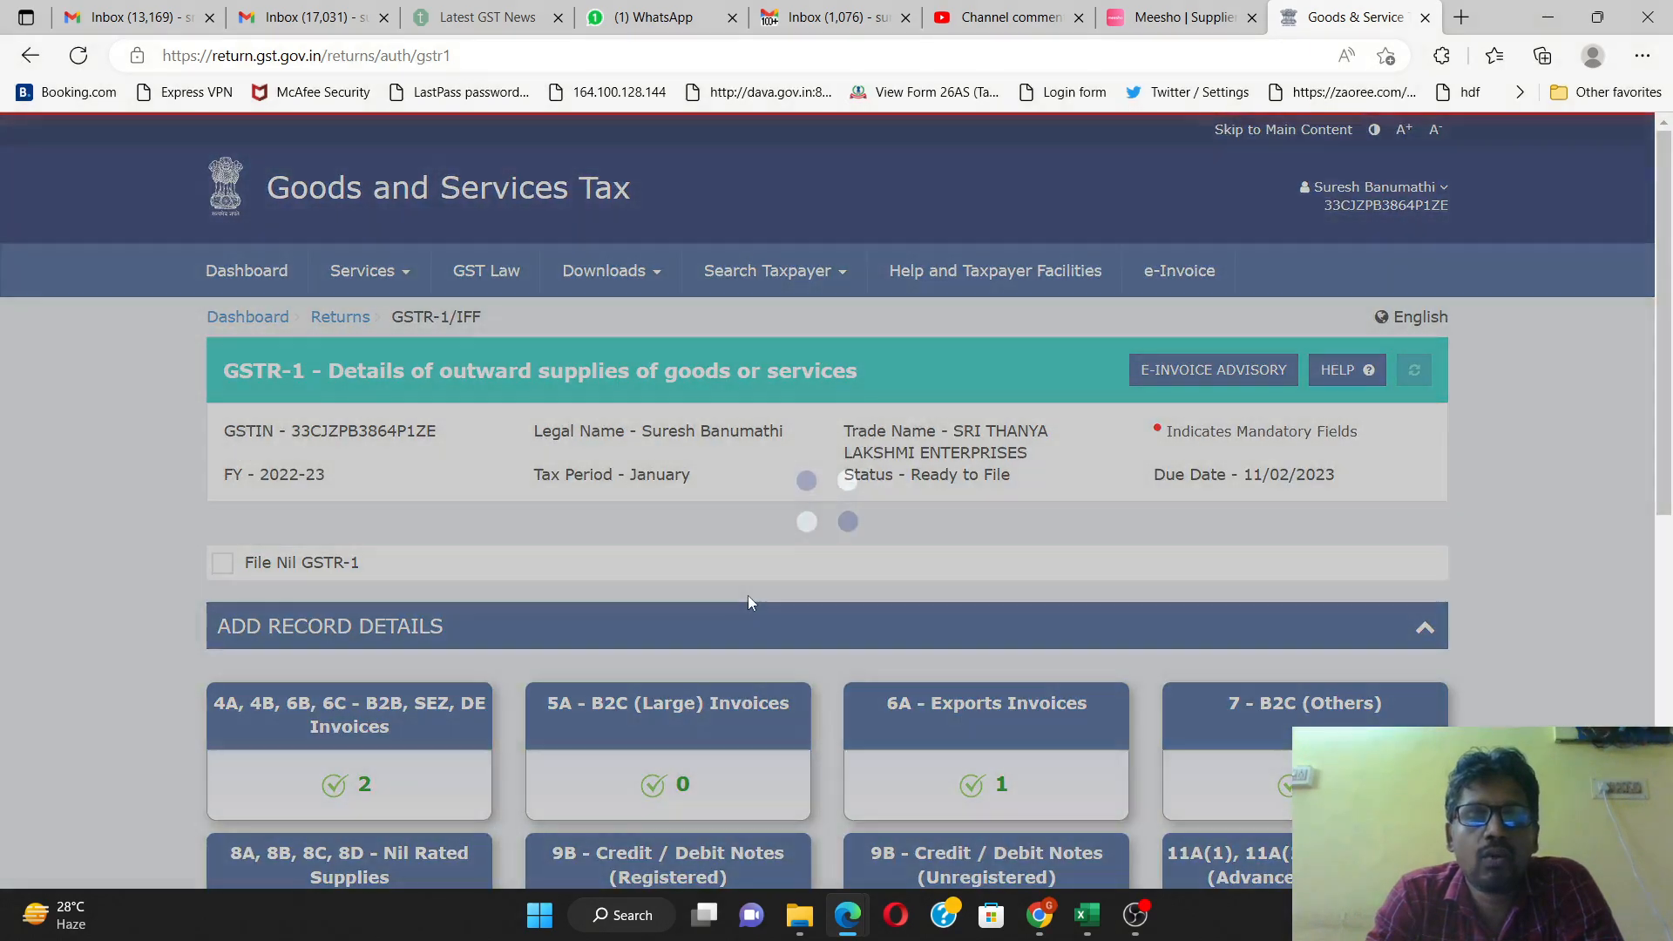
scroll(749, 610, "down", 5)
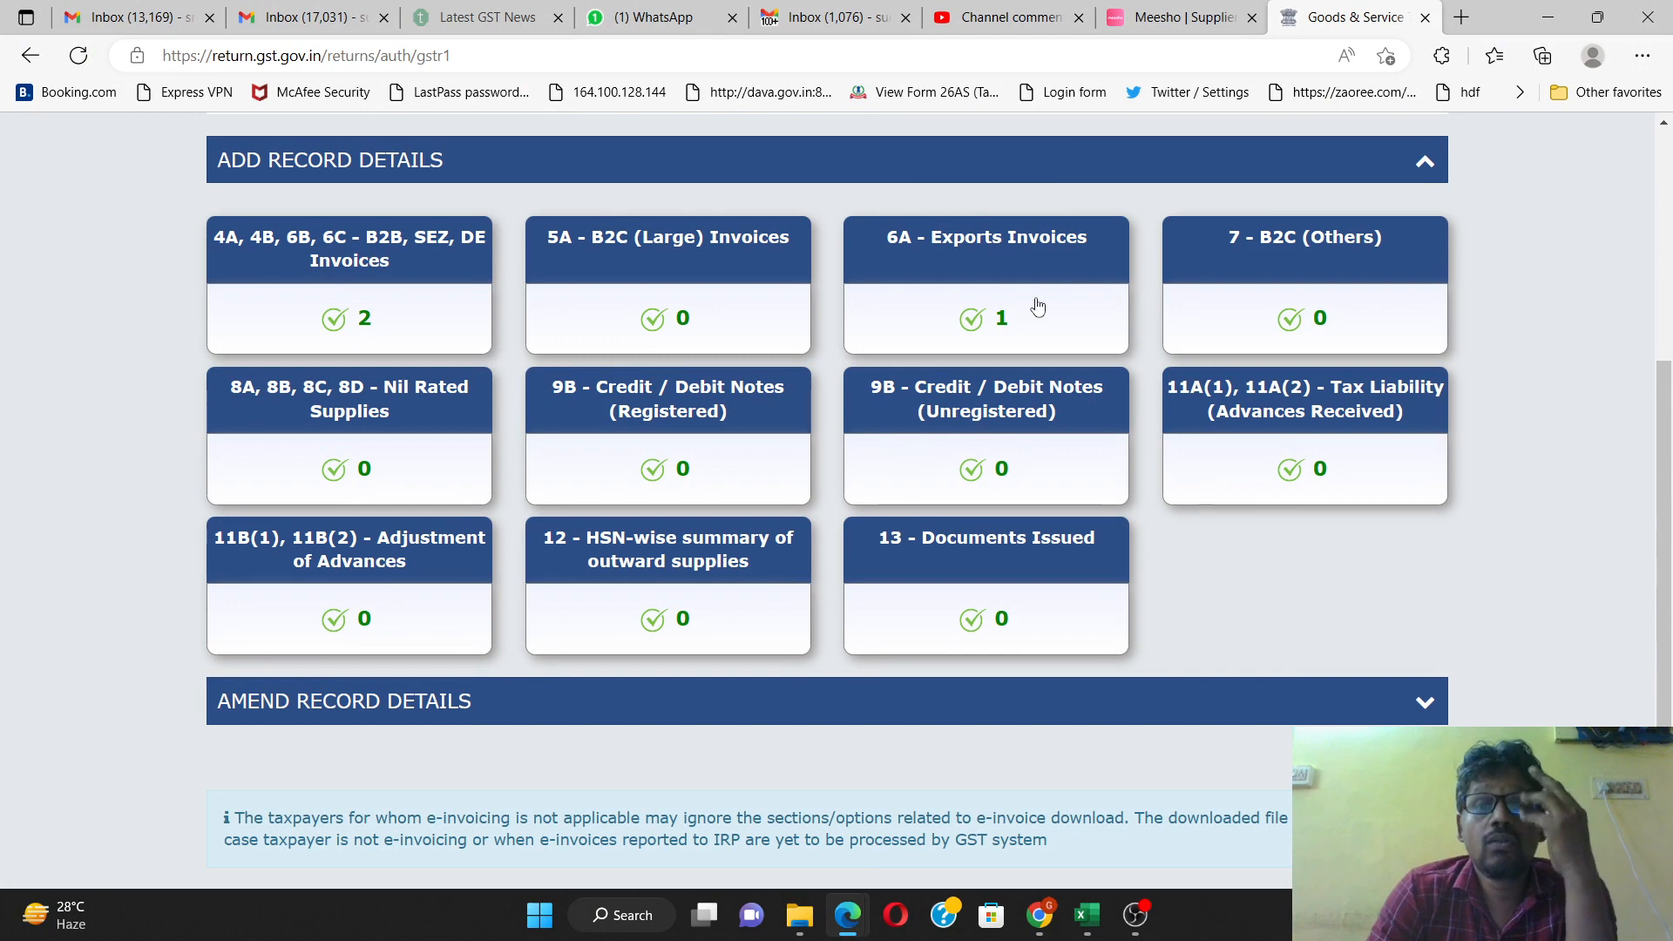
scroll(1159, 572, "down", 2)
scroll(1159, 573, "down", 1)
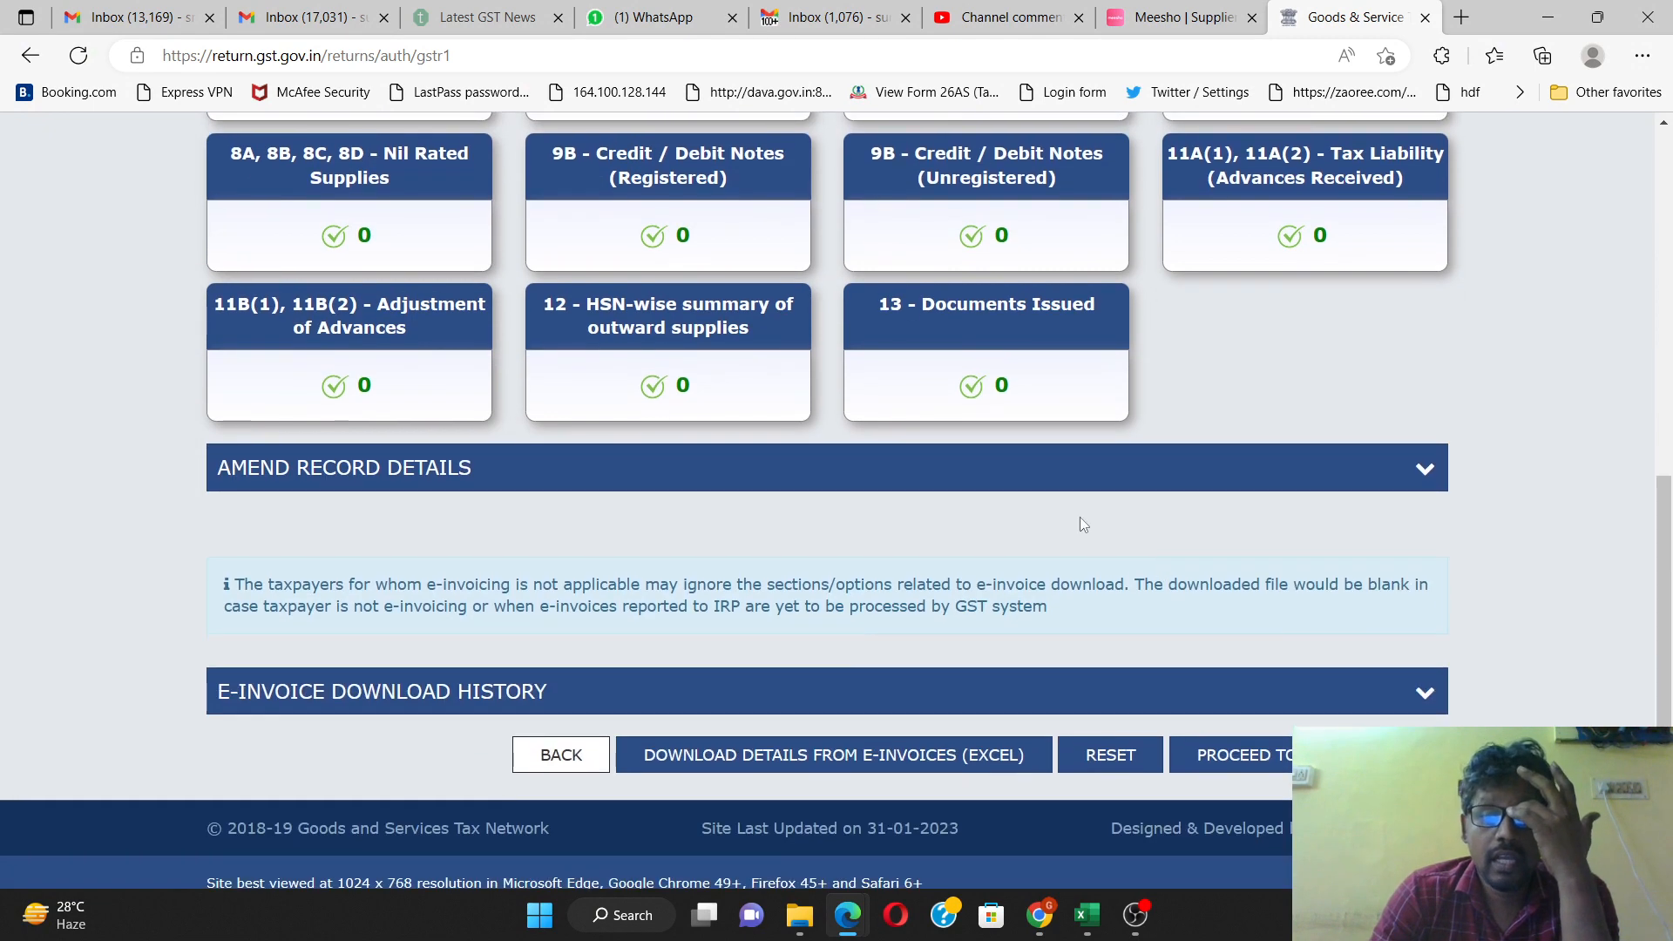